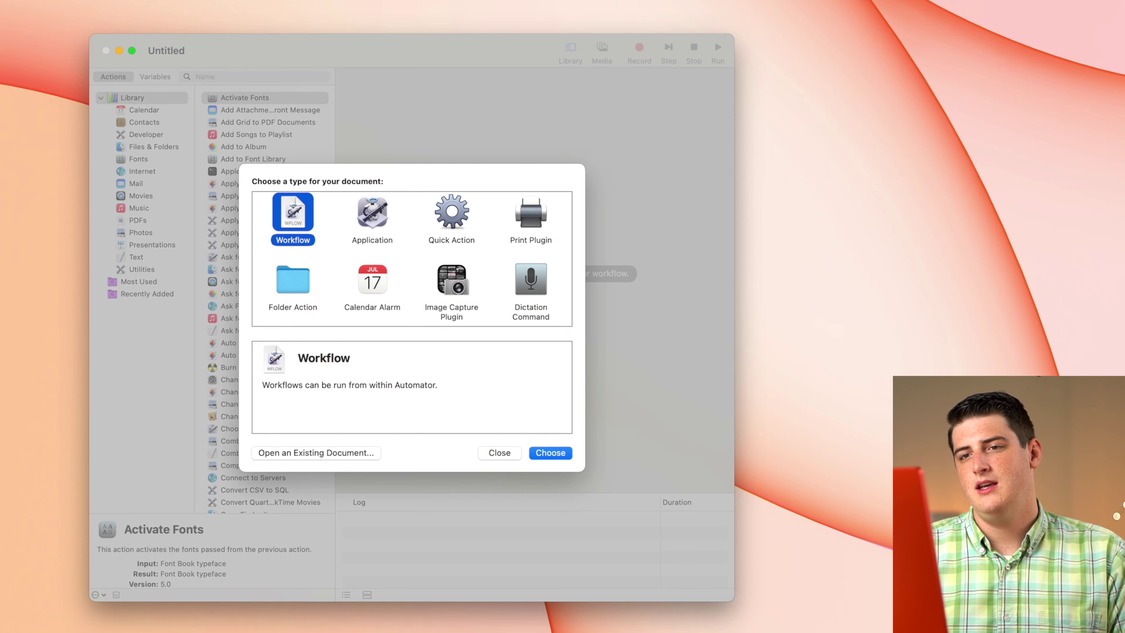
- Create a new Quick Action document in Automator
click(440, 210)
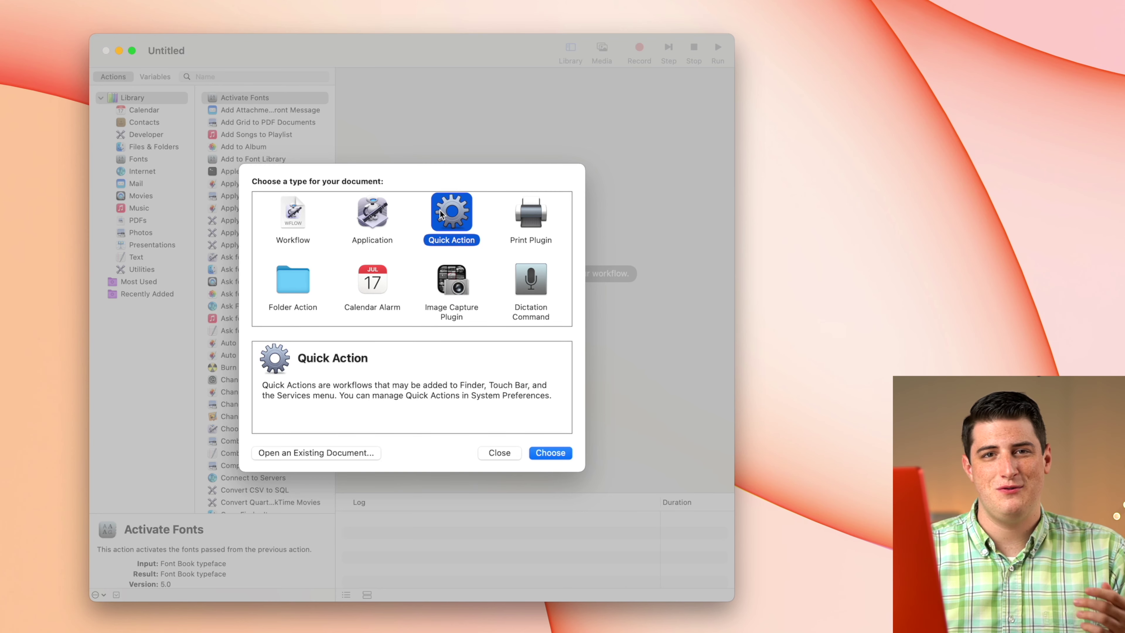
click(551, 454)
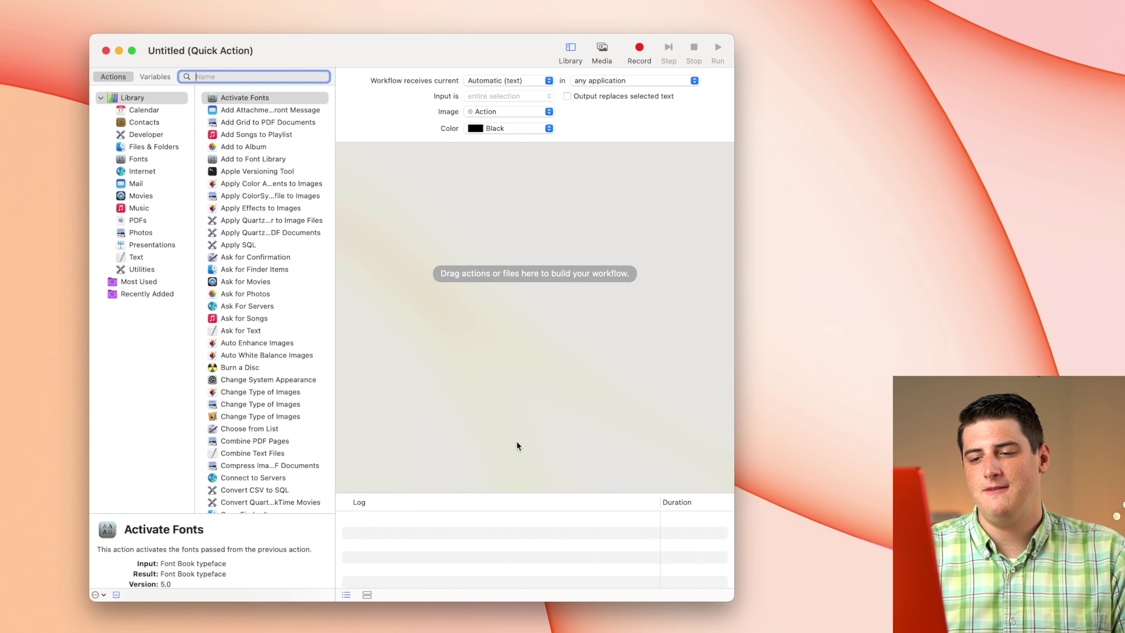
click(233, 344)
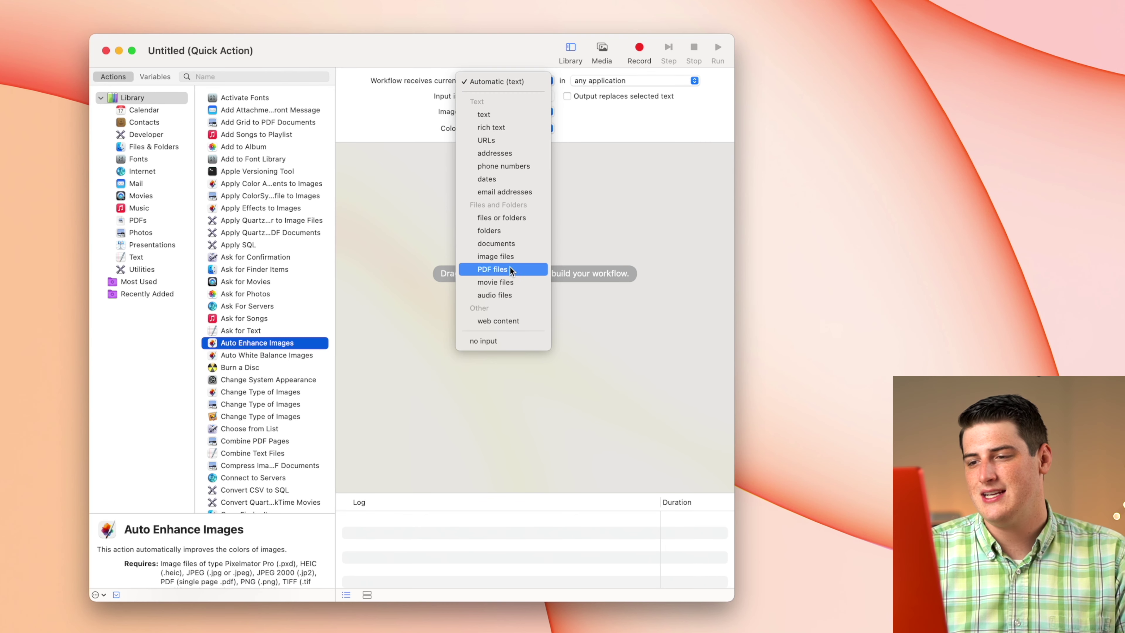
- Set the workflow to receive image files in Finder
click(511, 257)
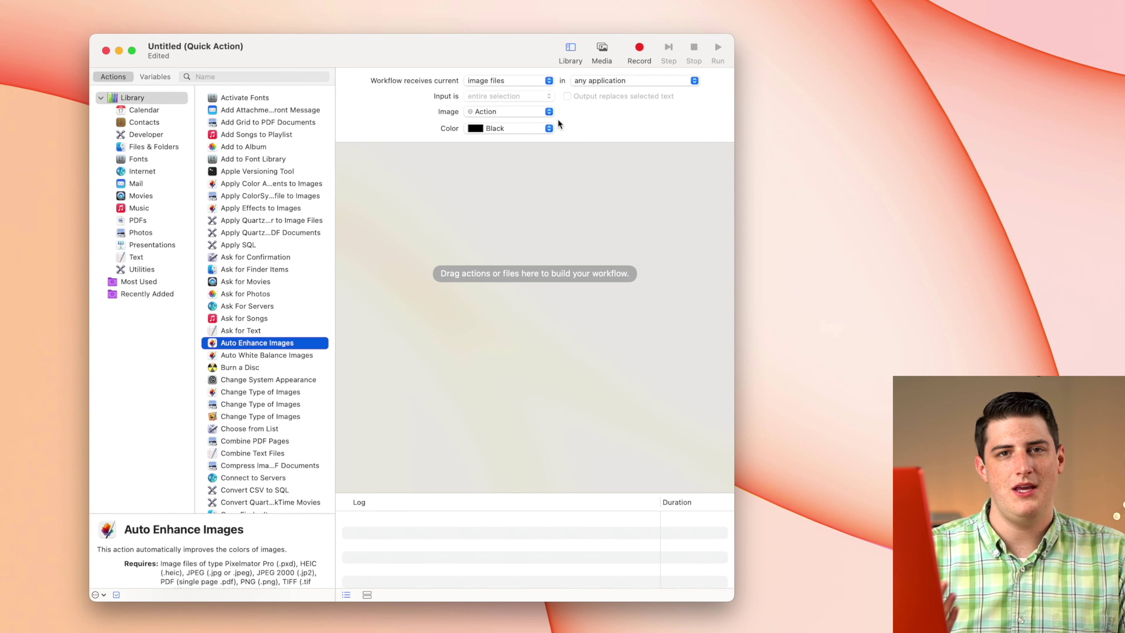
click(591, 81)
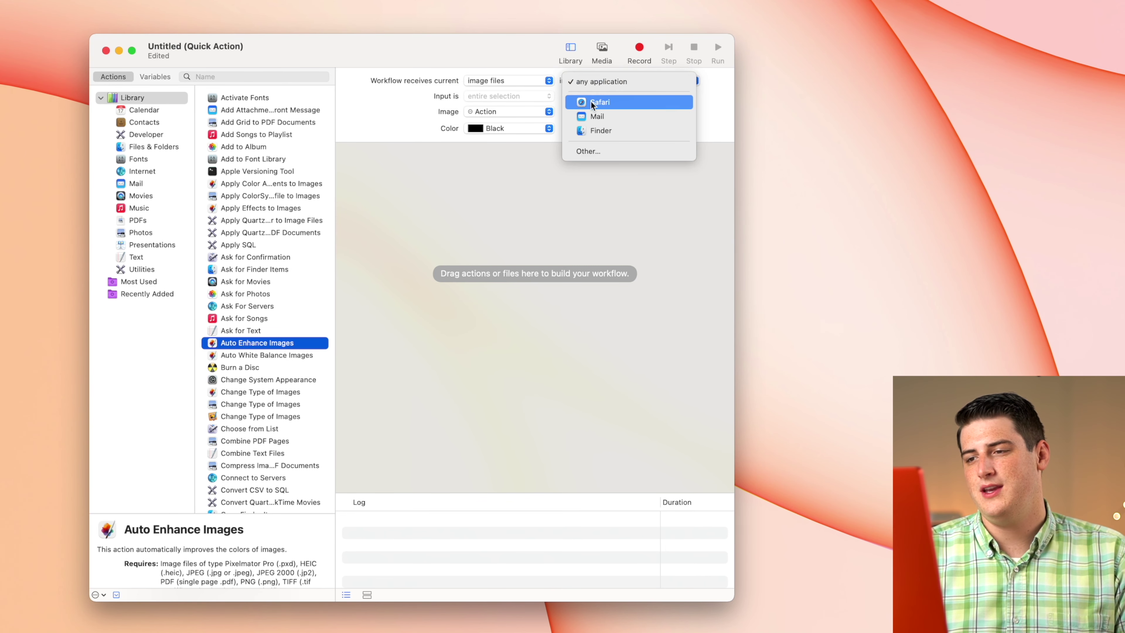
click(601, 128)
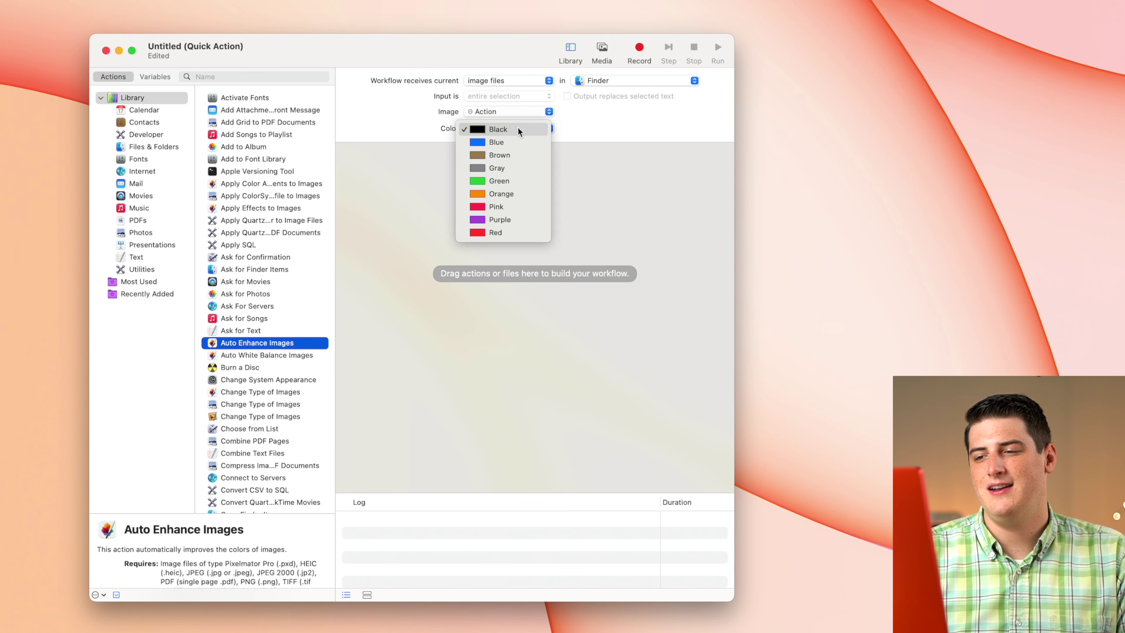
click(576, 126)
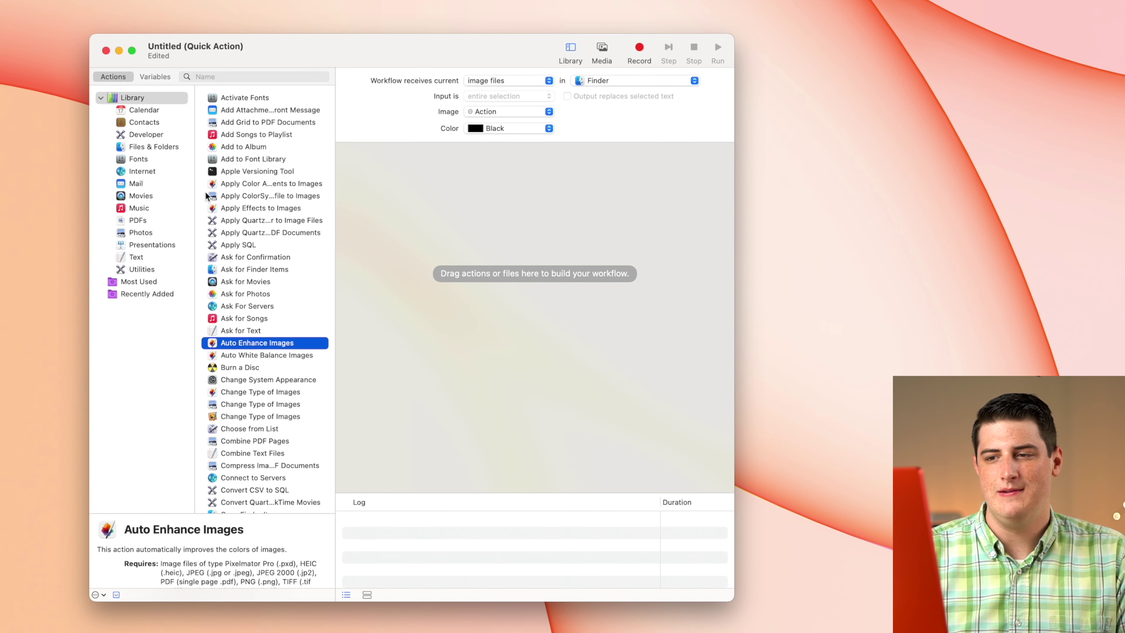
- Search the action library for 'Auto' and add Auto Enhance Images
click(205, 77)
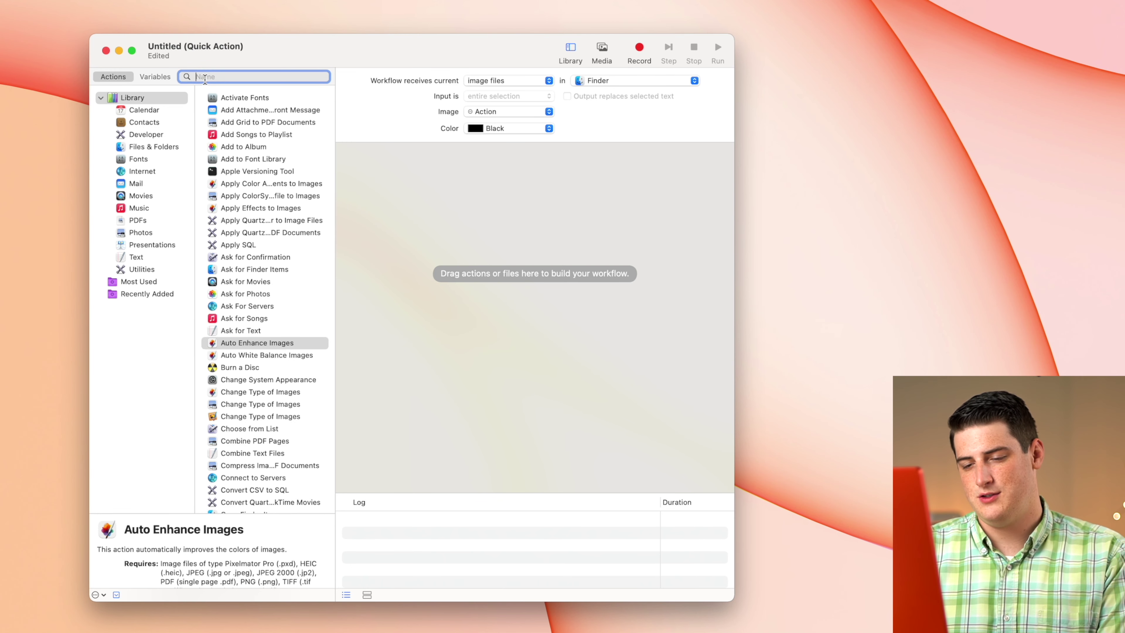
text(Auto)
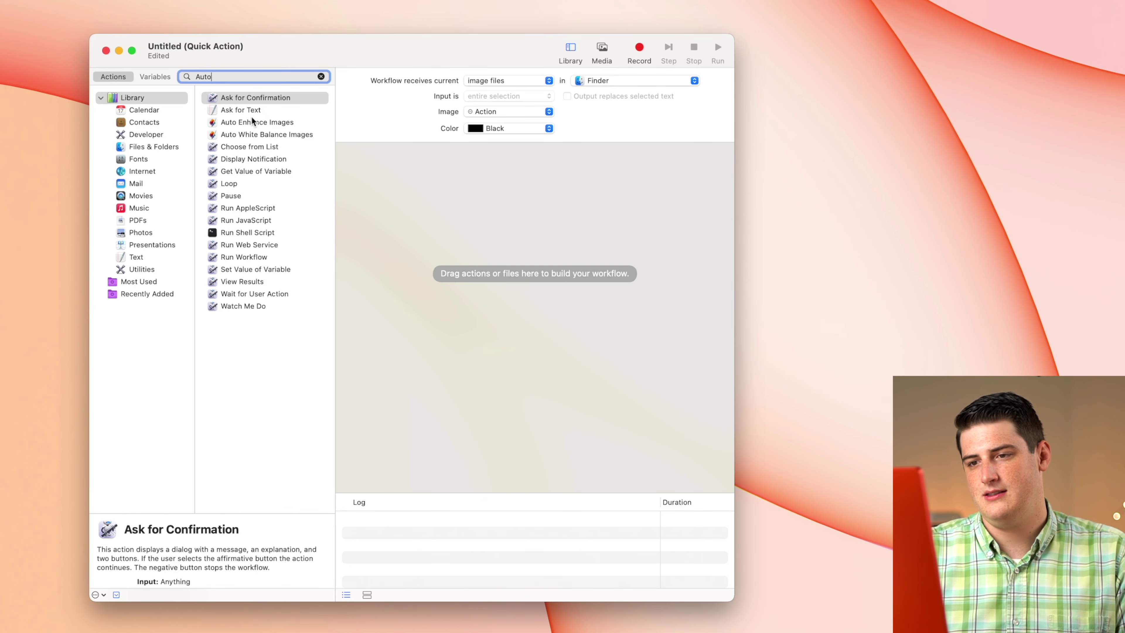
click(252, 120)
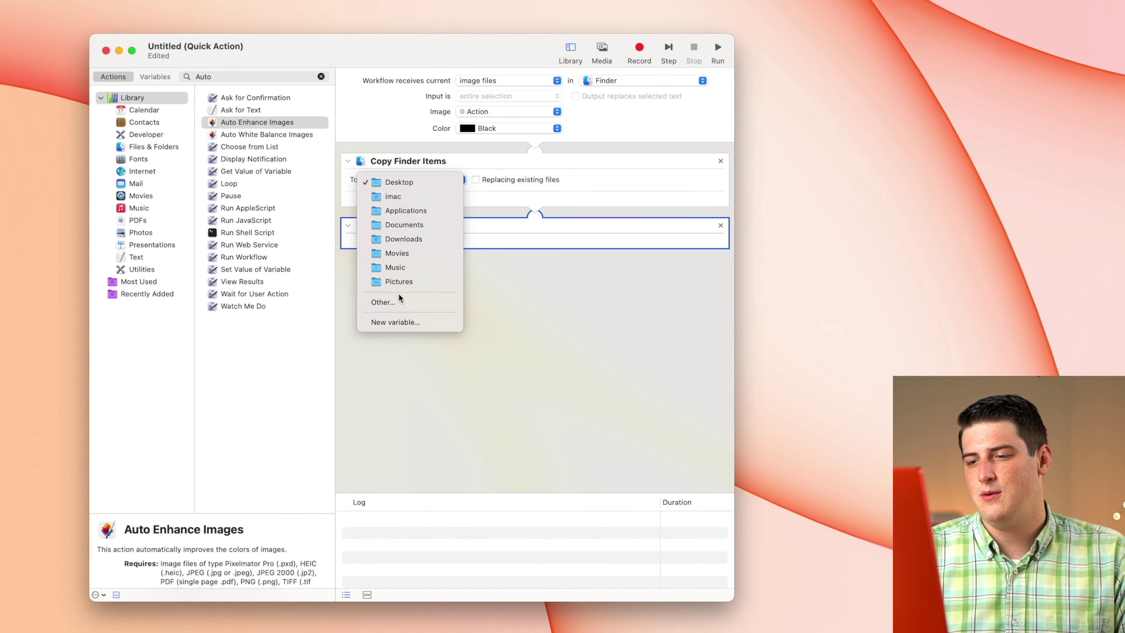
- Set the Copy Finder Items destination to Desktop/Photography/Automations/Auto Enhance/New Auto Enhance
click(407, 306)
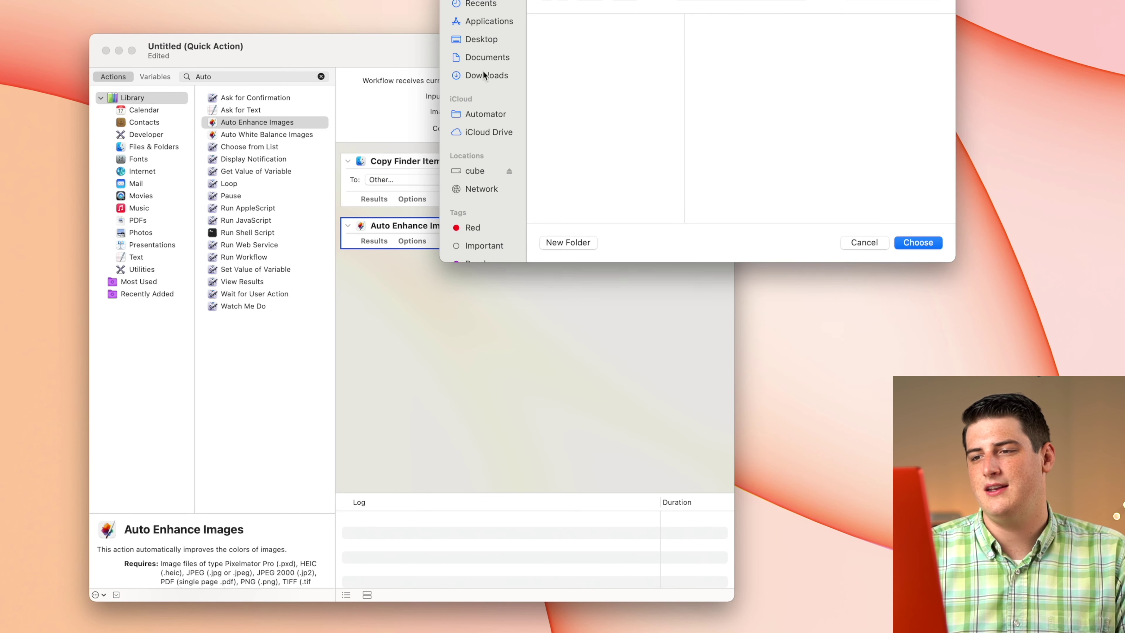
click(468, 39)
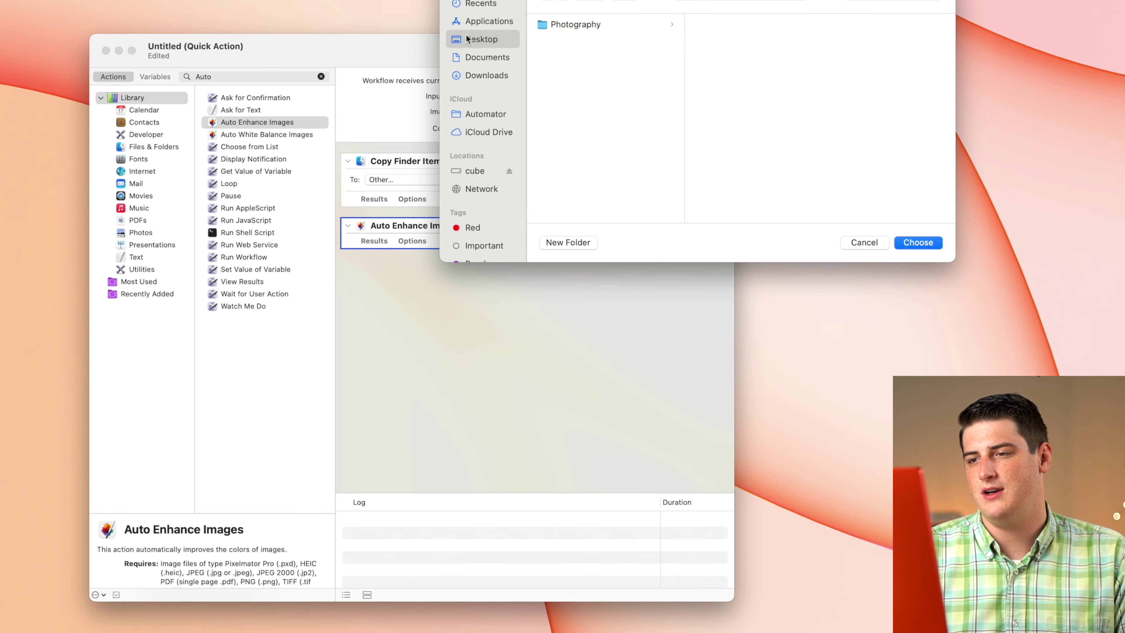
click(563, 25)
click(733, 39)
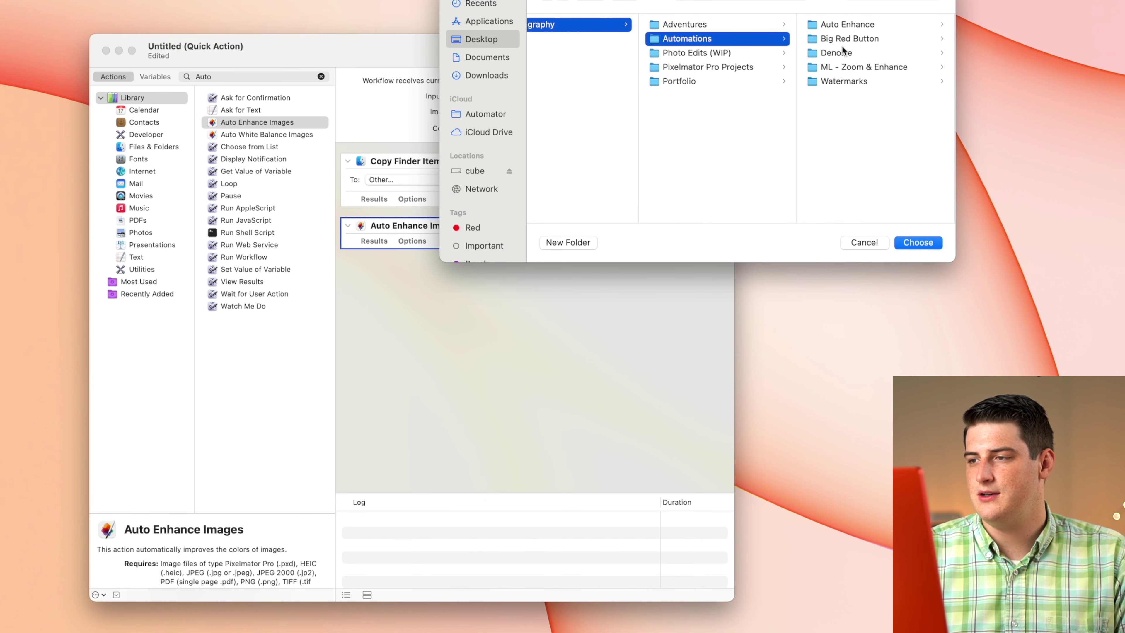
click(844, 24)
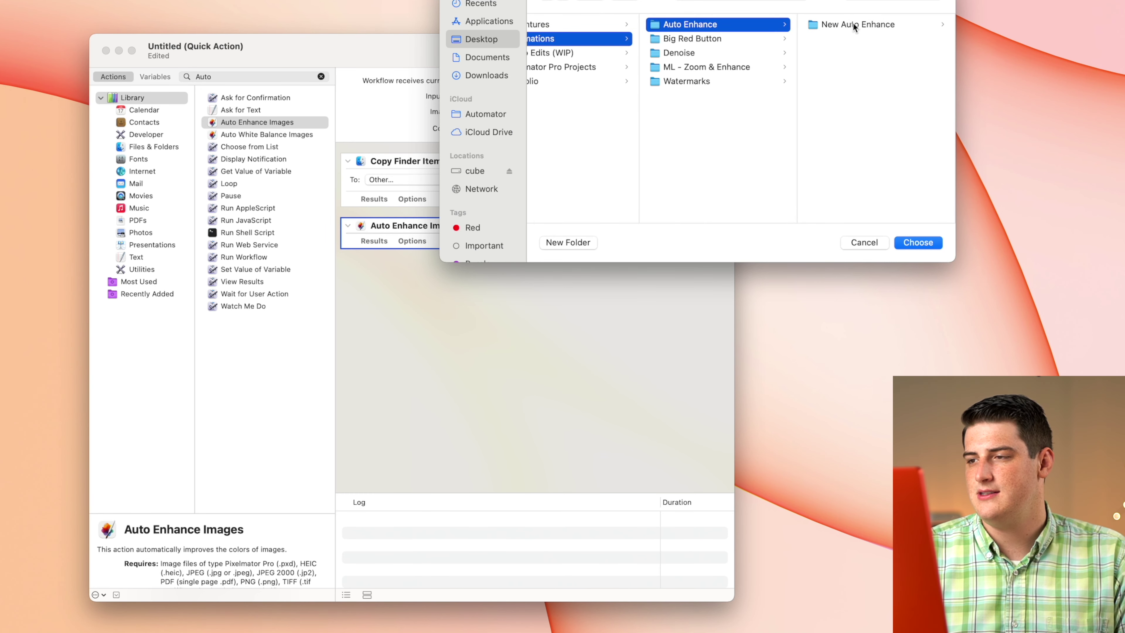
click(853, 23)
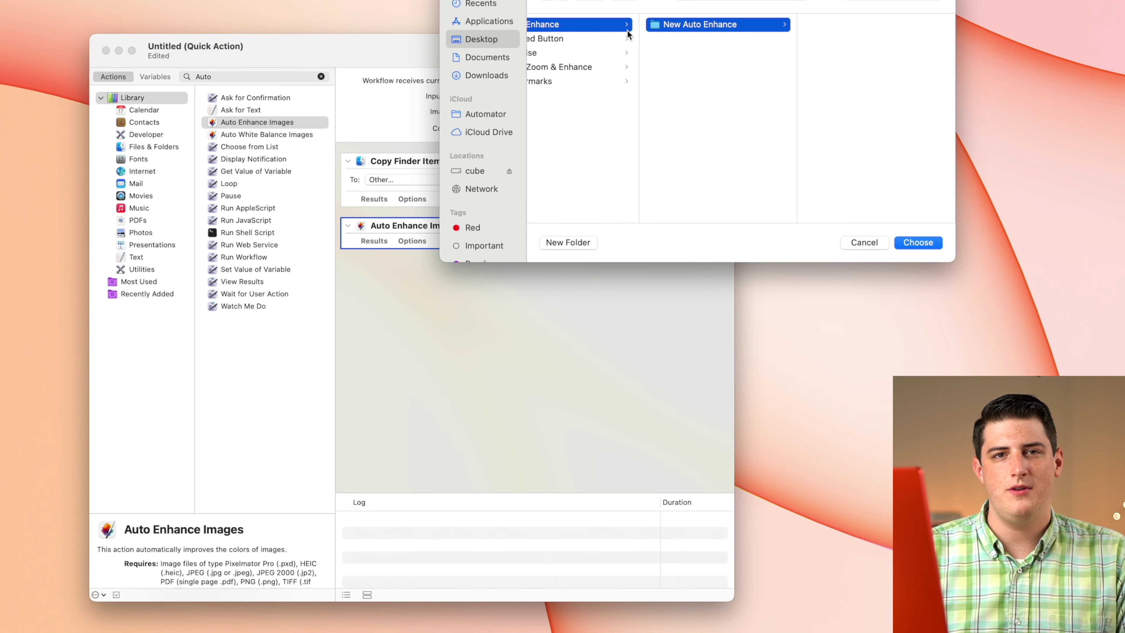
scroll(714, 51, left, 5)
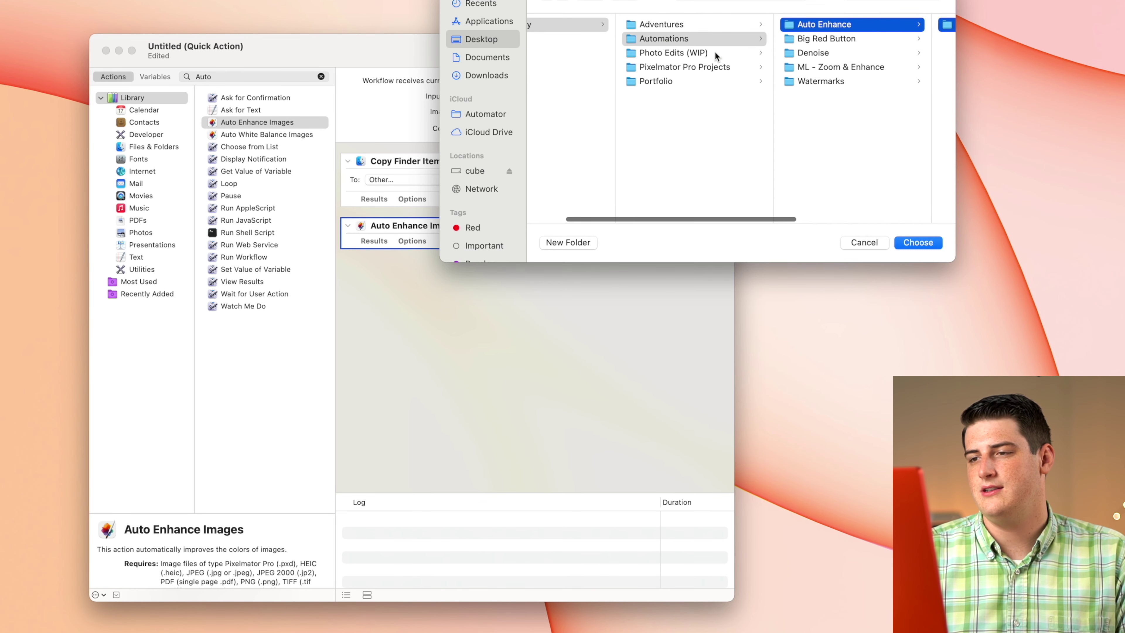
click(920, 242)
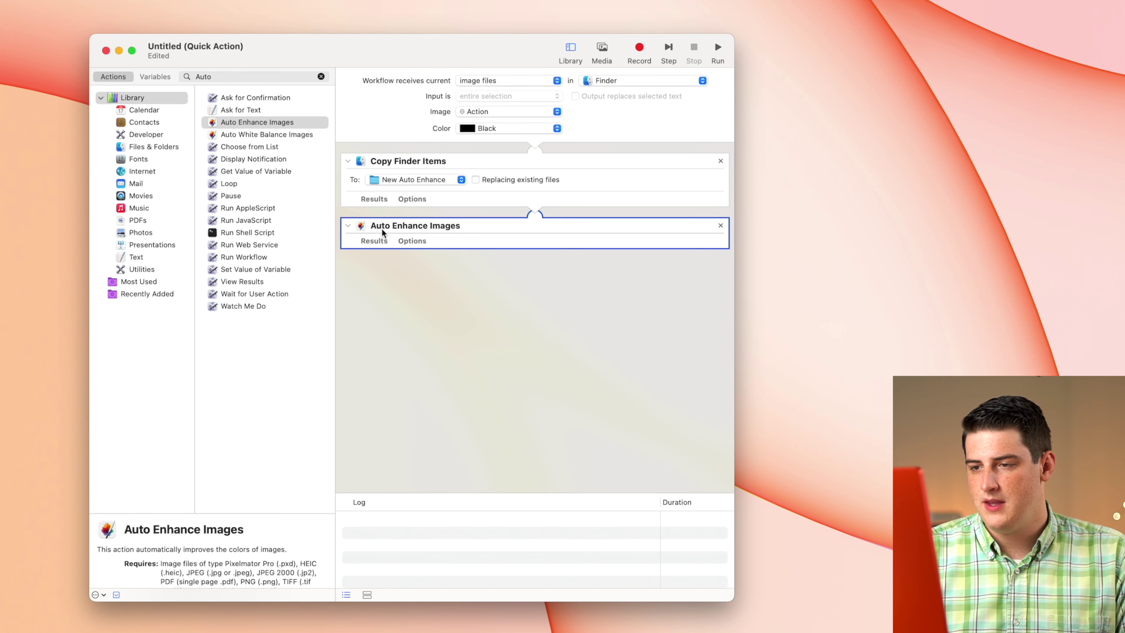
- Save the Quick Action with Cmd+S under the name 'Auto Enhance'
key(super+s)
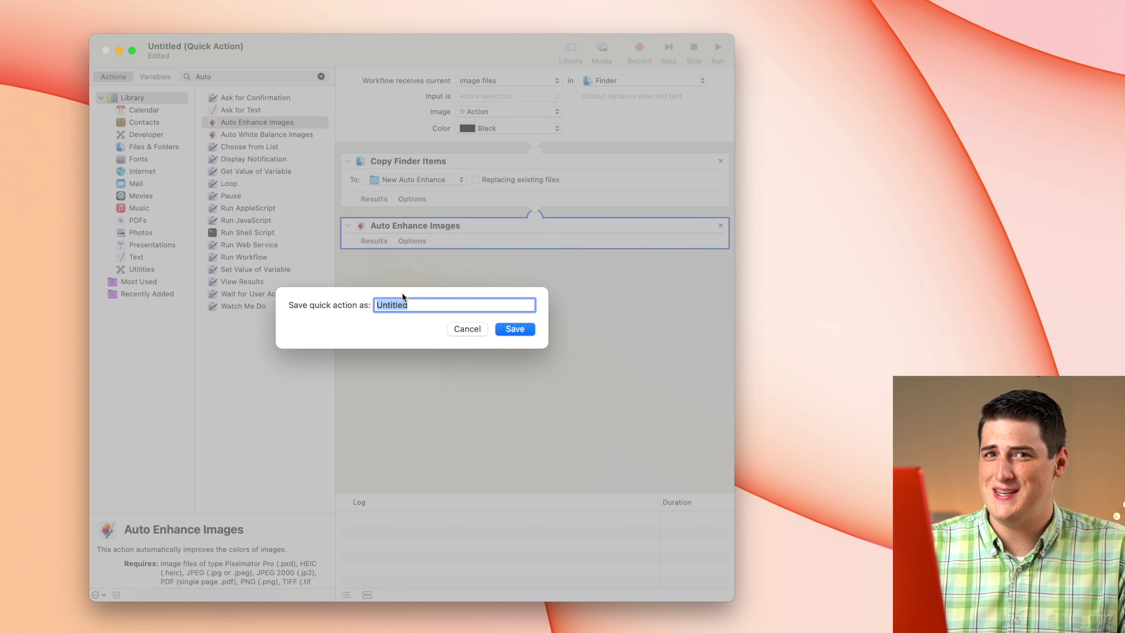
text(Auto Enhance)
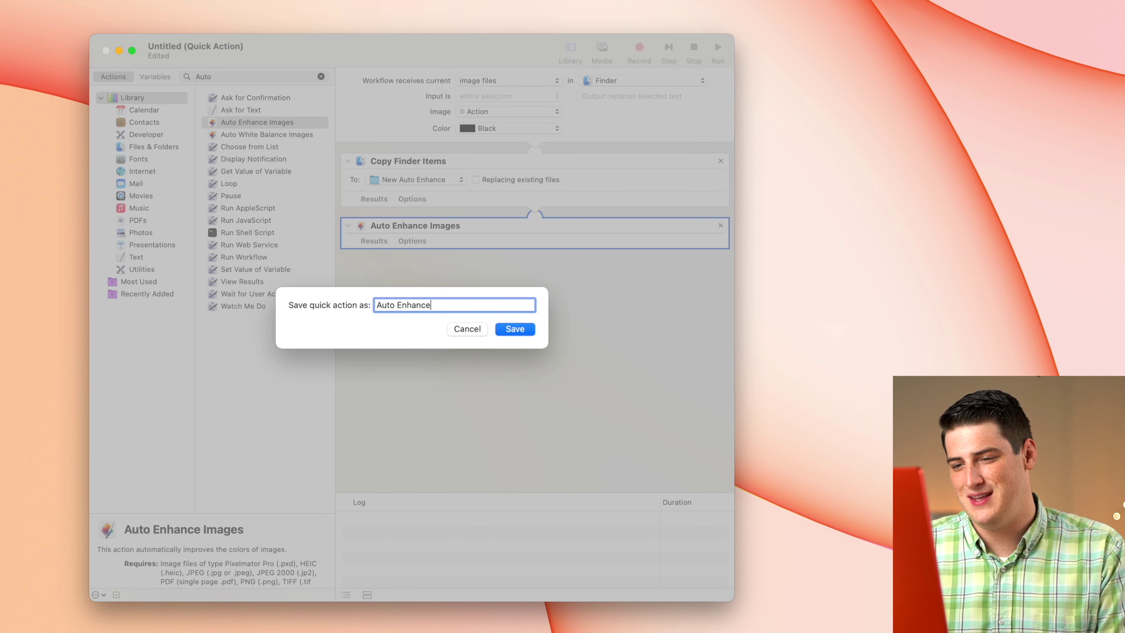
click(497, 329)
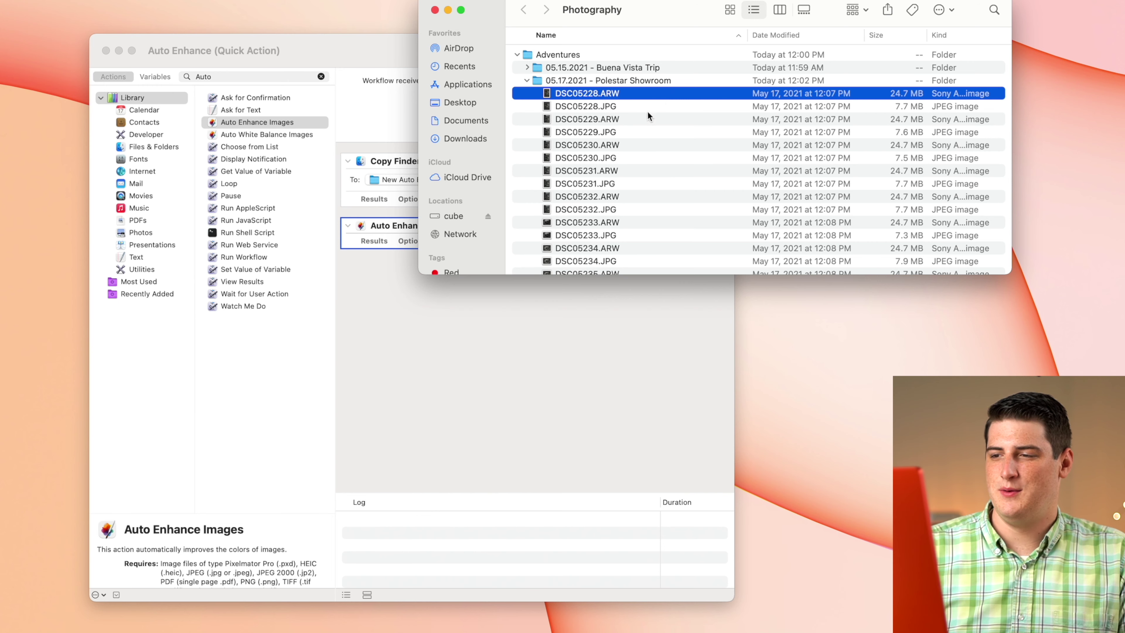
key(space)
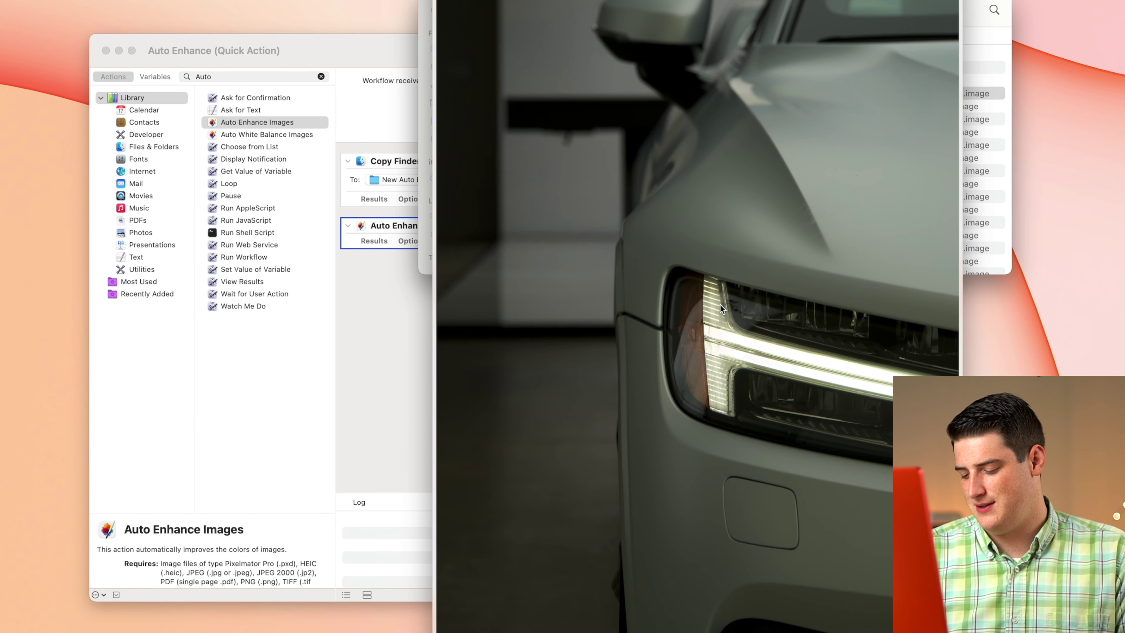
key(Down)
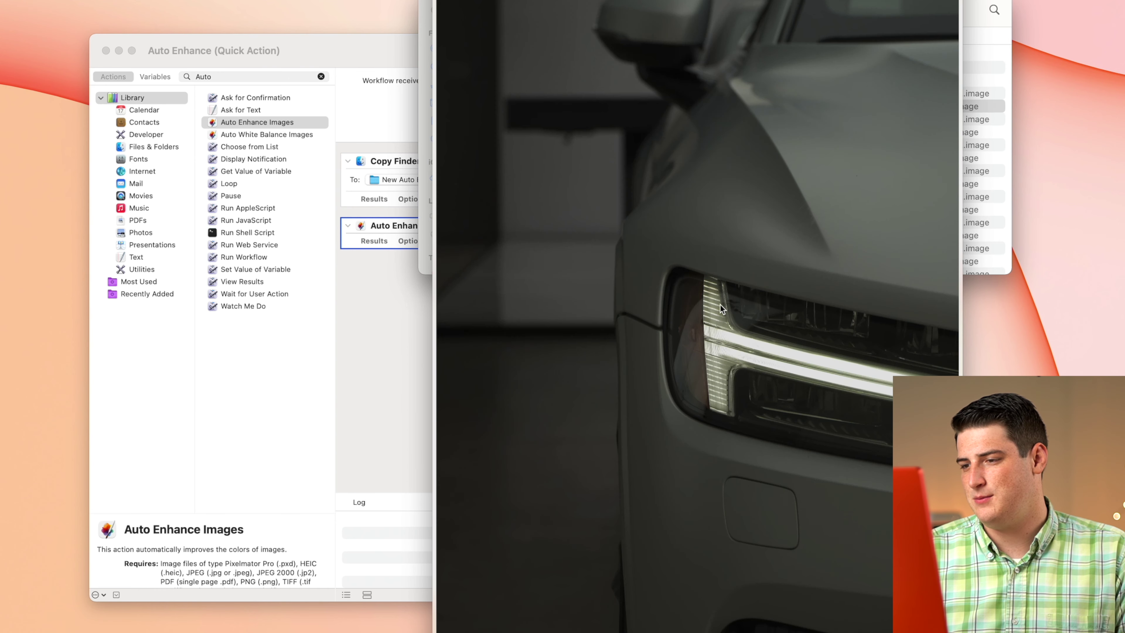
key(Down)
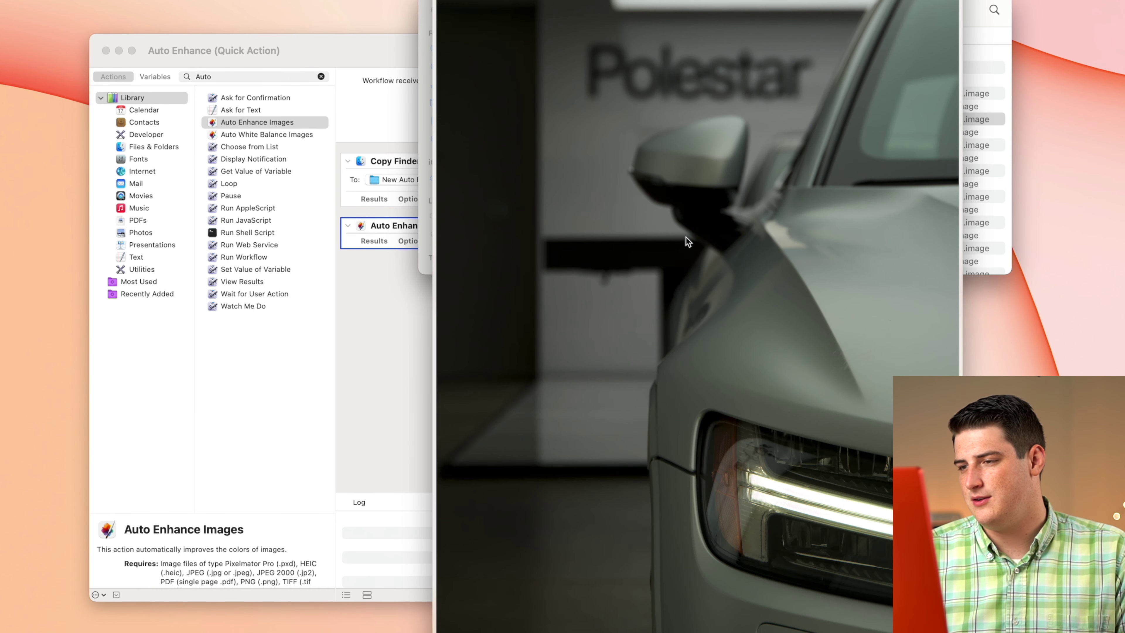
key(Down)
key(Up)
key(Up)
key(Up)
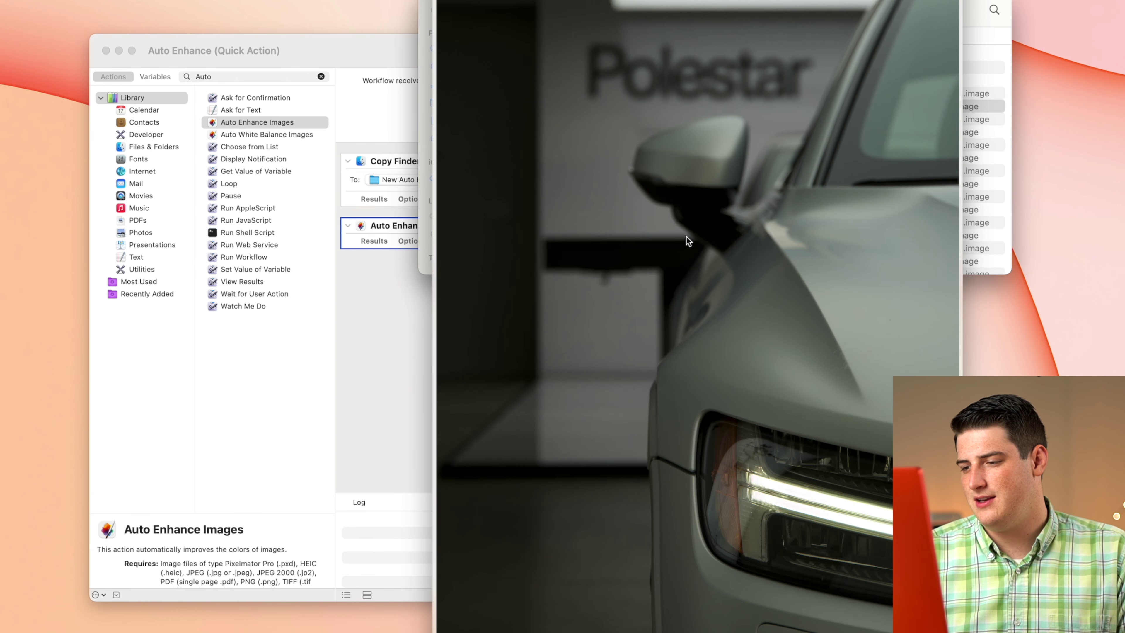
key(Down)
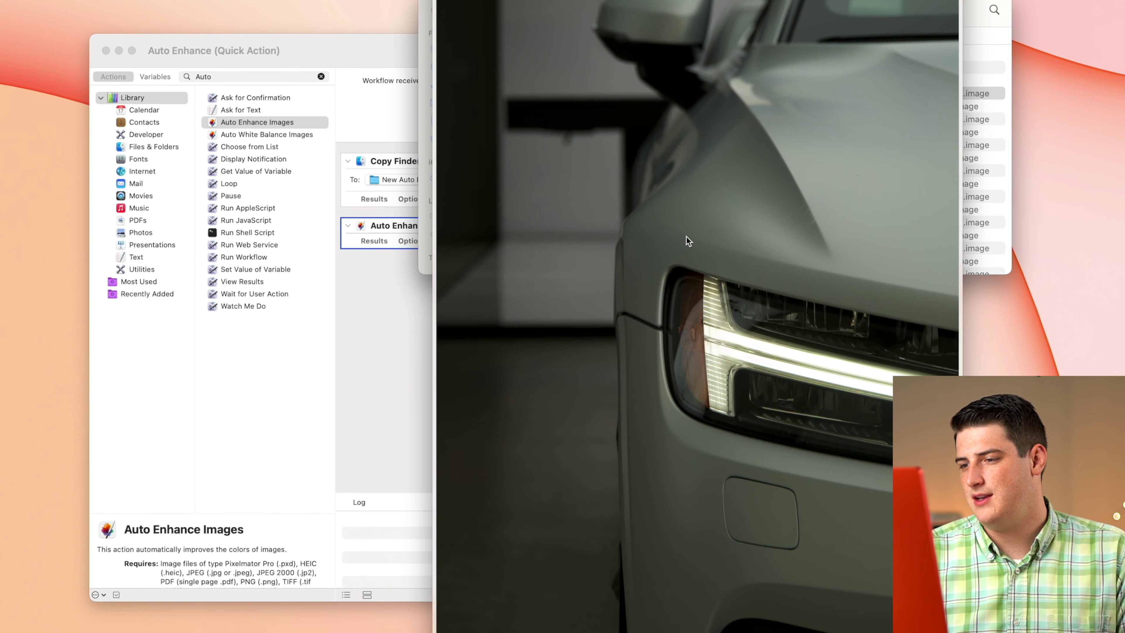
key(space)
key(Up)
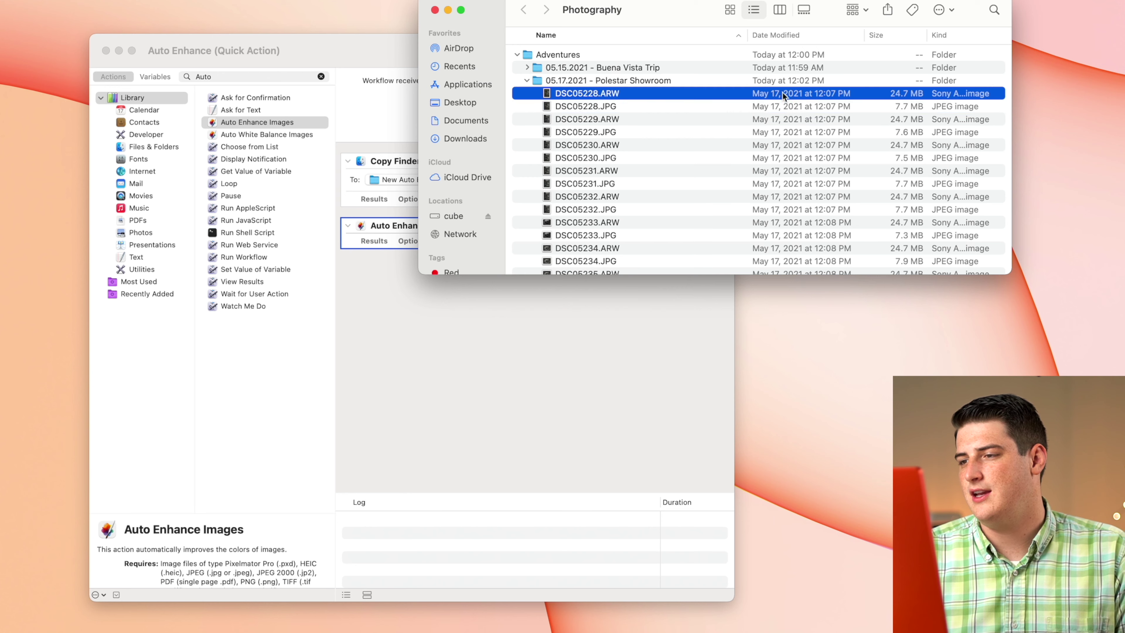
- Run Auto Enhance on DSC05228 and DSC05229, both ARW and JPG versions
shift+click(615, 133)
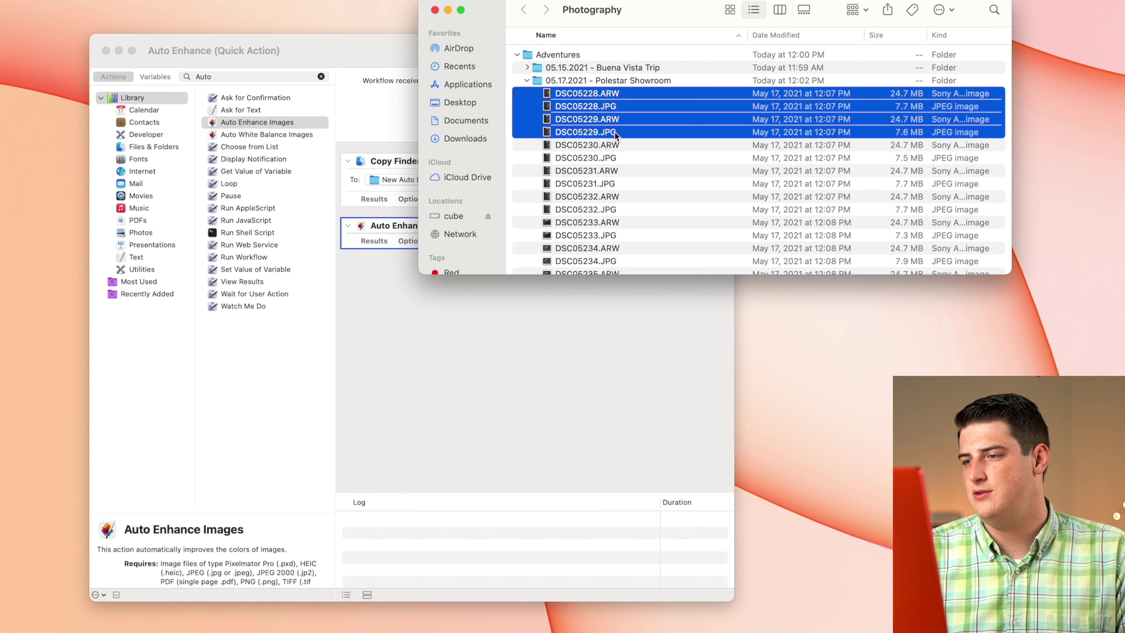
right_click(677, 126)
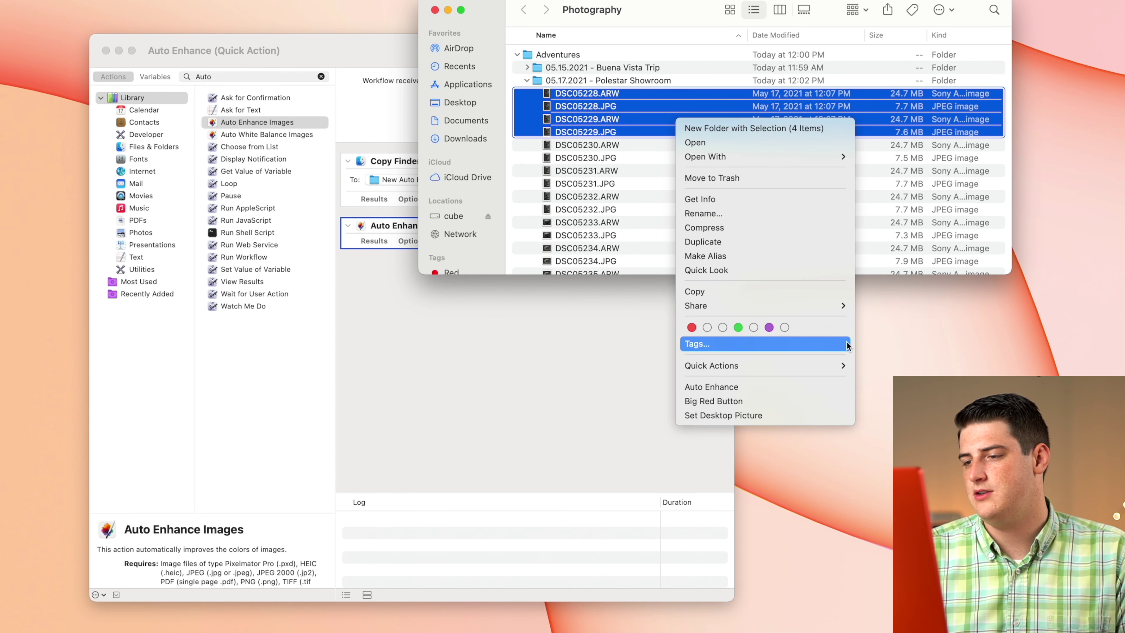
mouse_move(841, 365)
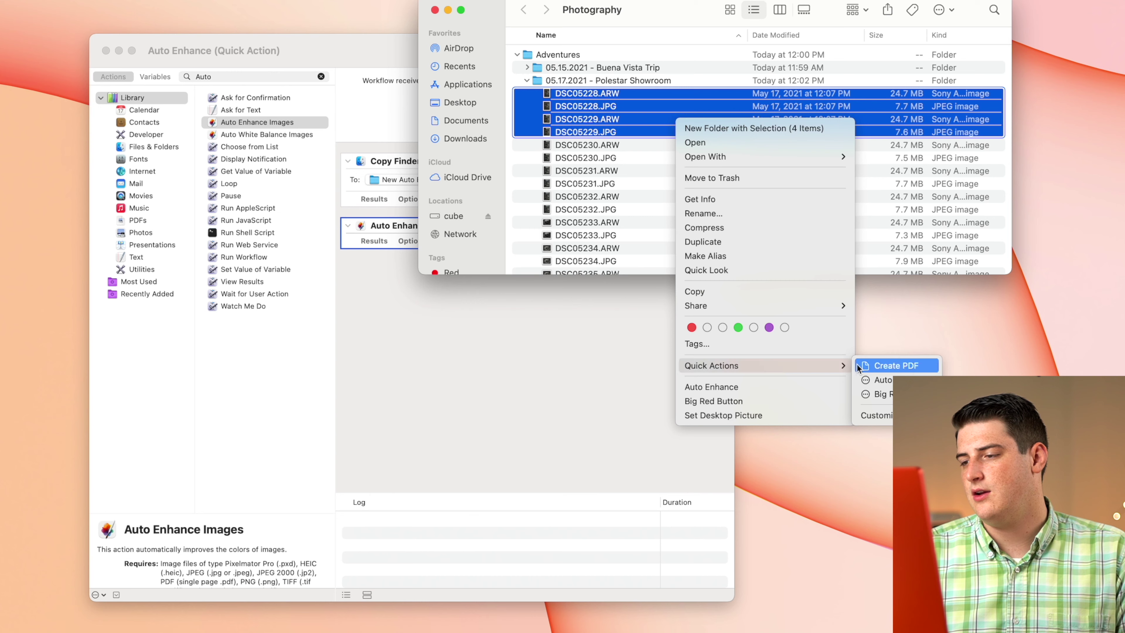
click(887, 384)
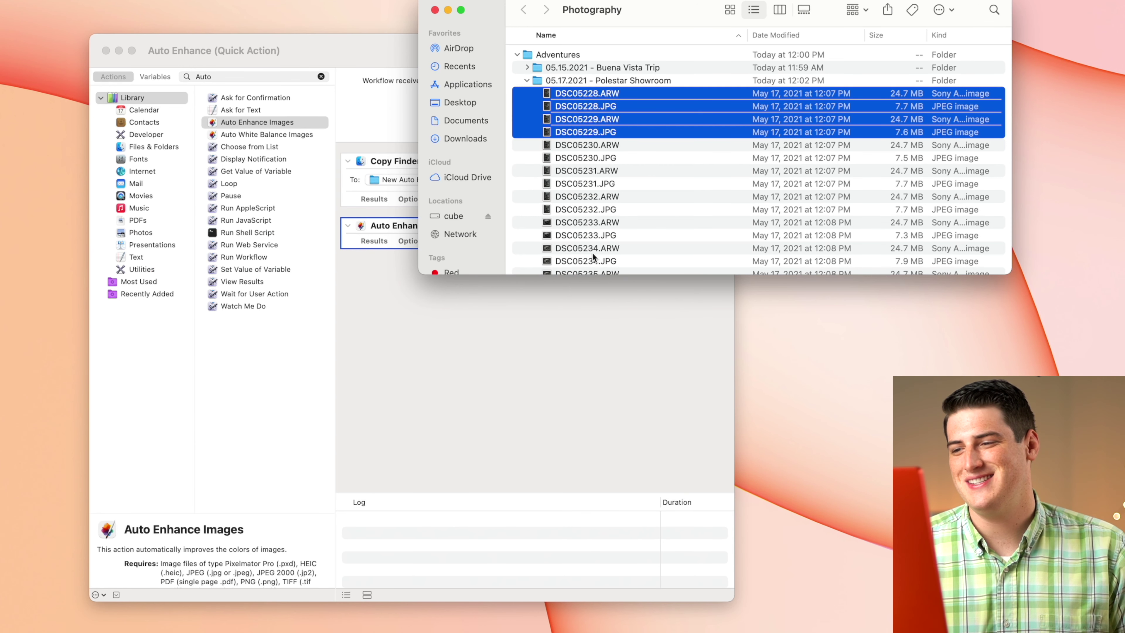
scroll(592, 253, down, 20)
click(517, 95)
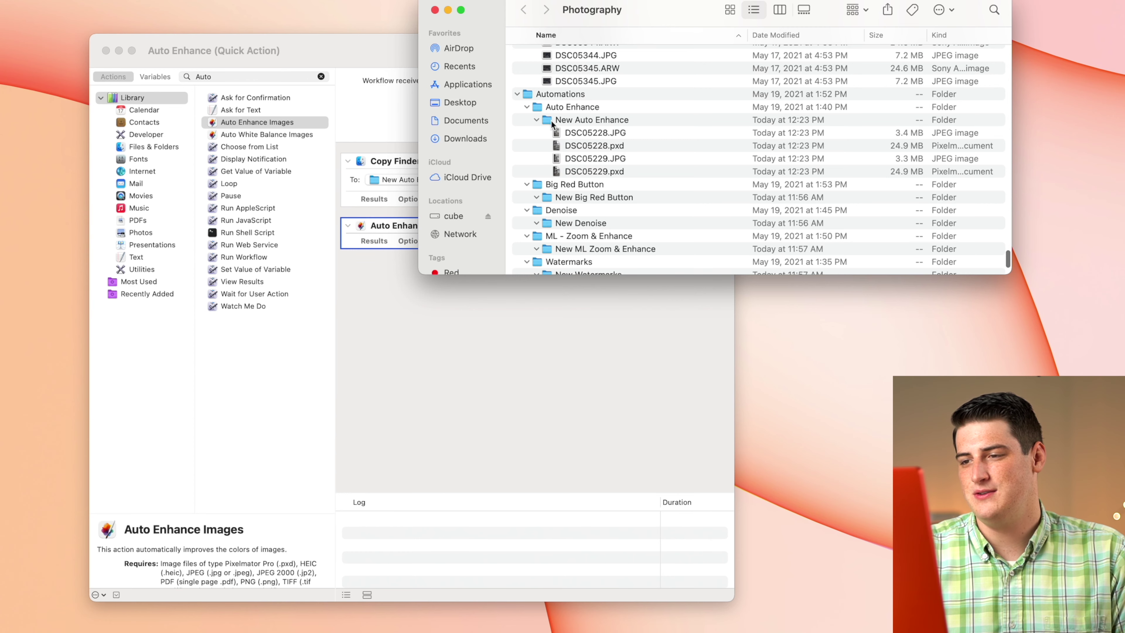
- Quick Look the enhanced DSC05228.JPG and step back and forth through the neighbouring copies
click(581, 132)
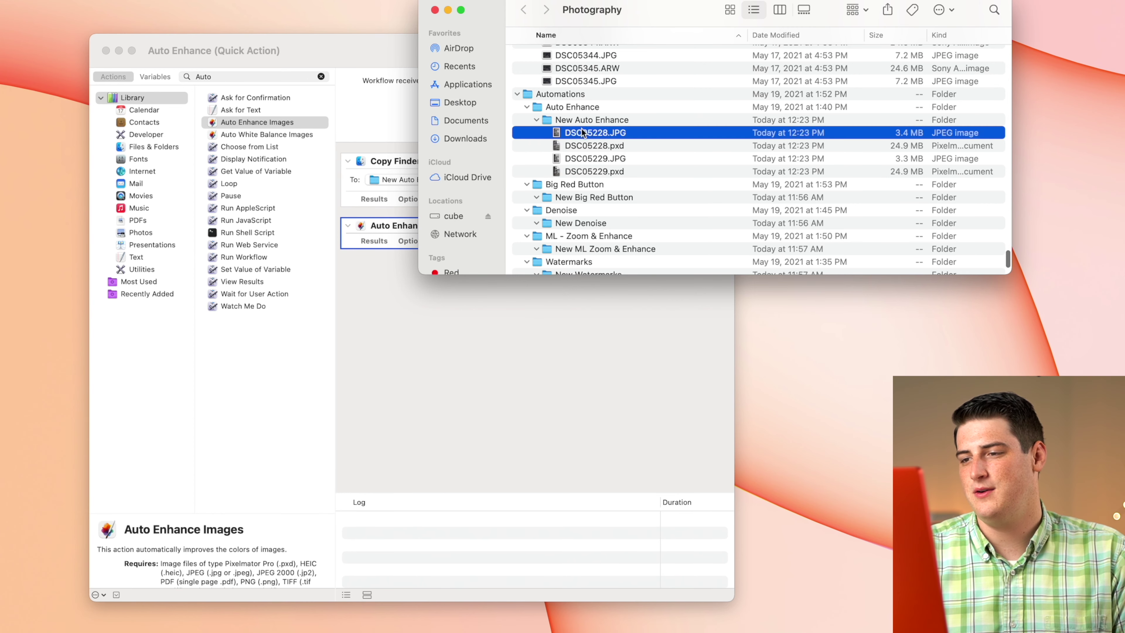
key(space)
key(Down)
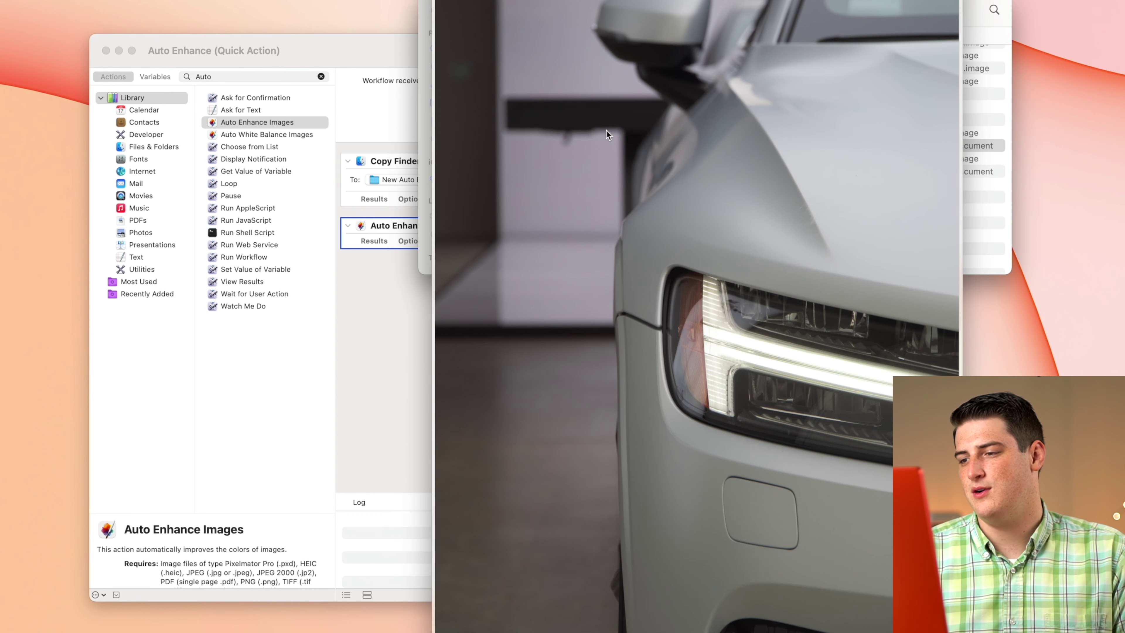
key(Down)
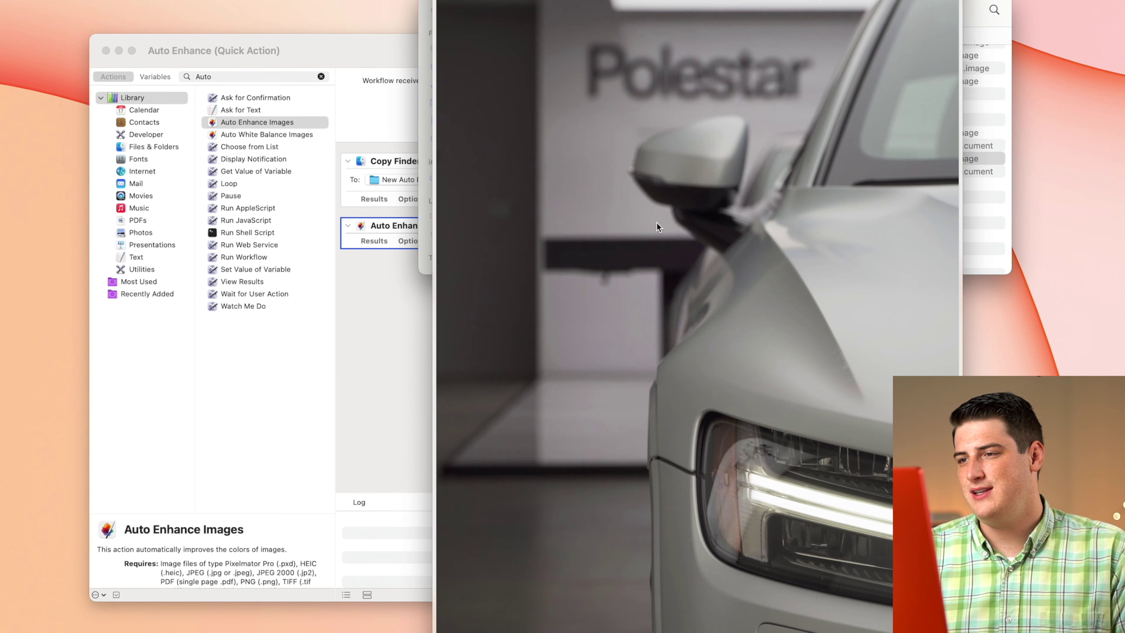
key(Down)
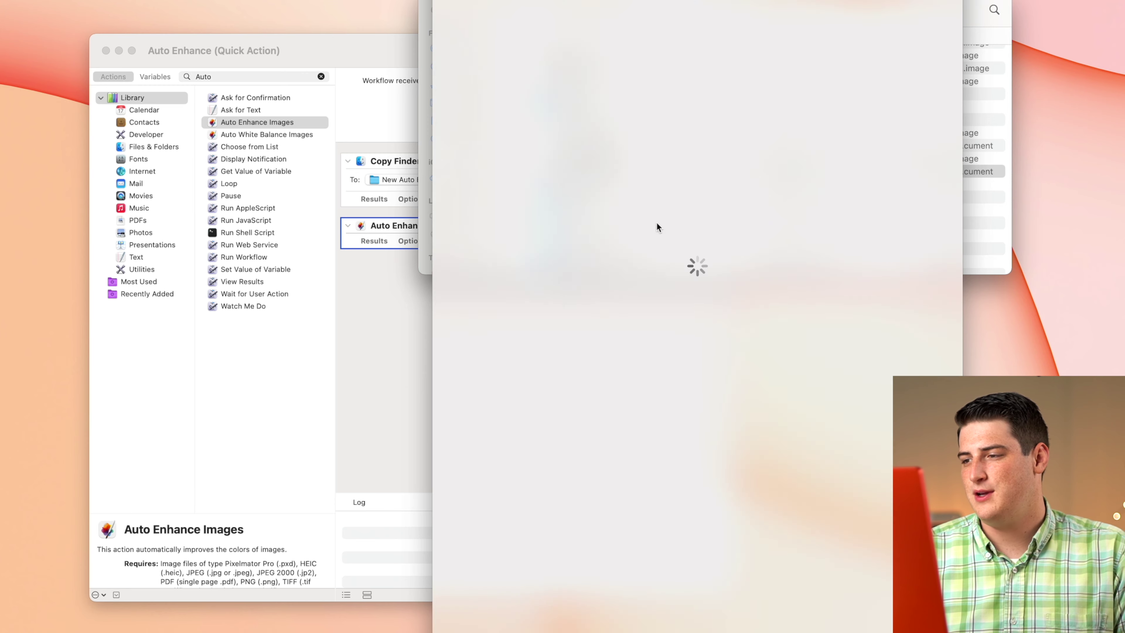
key(Up)
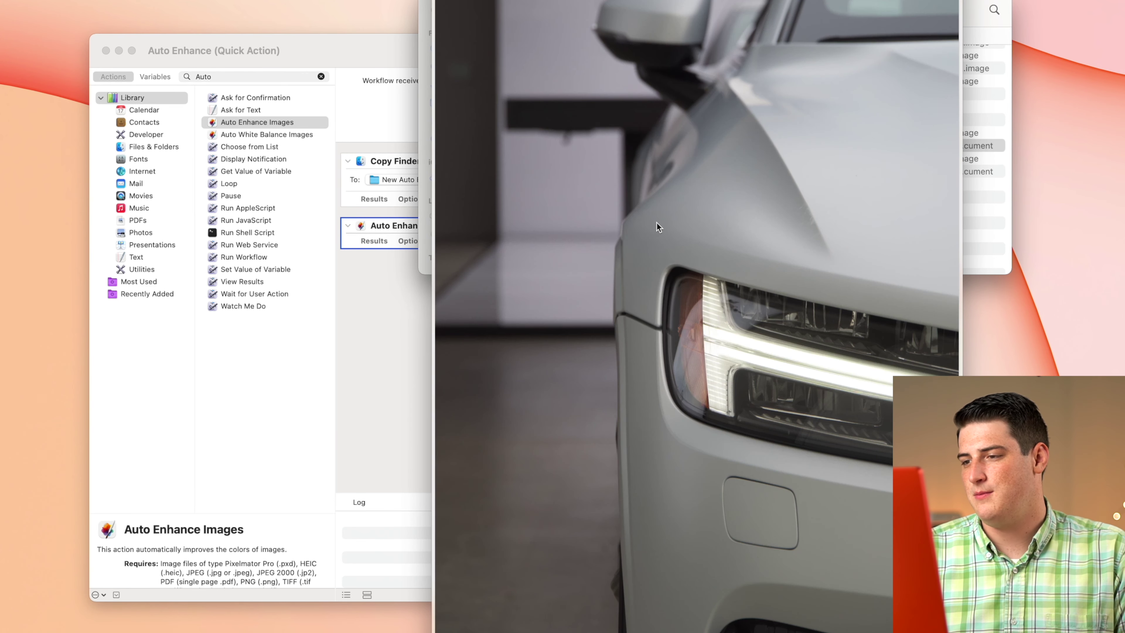
key(Up)
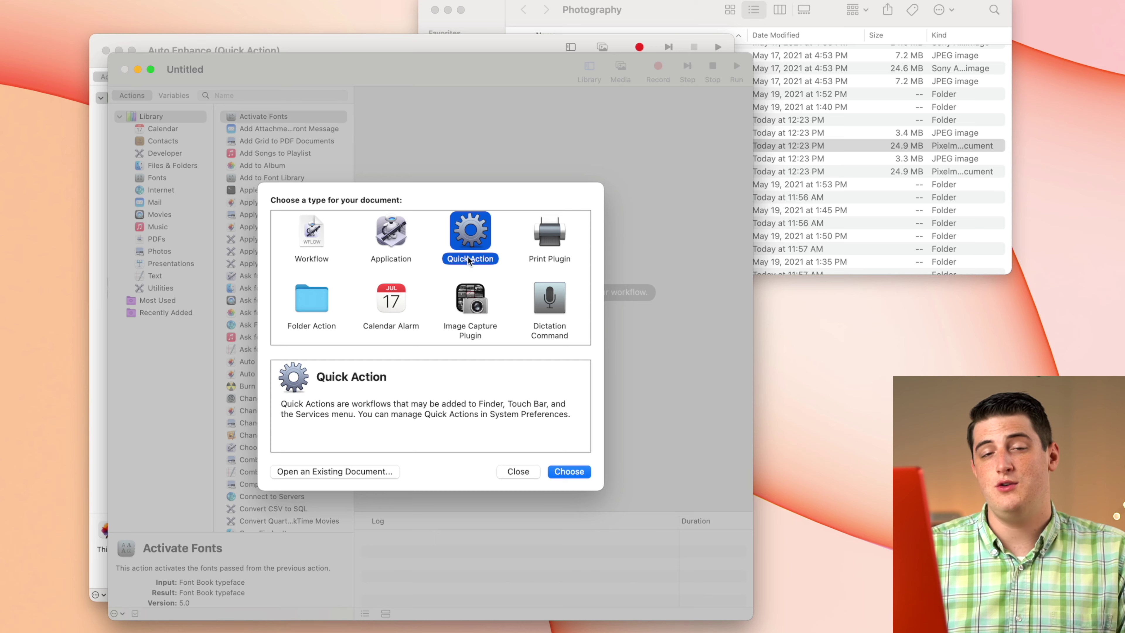
- Create a second Quick Action receiving image files in Finder and search actions for 'Wat'
click(579, 471)
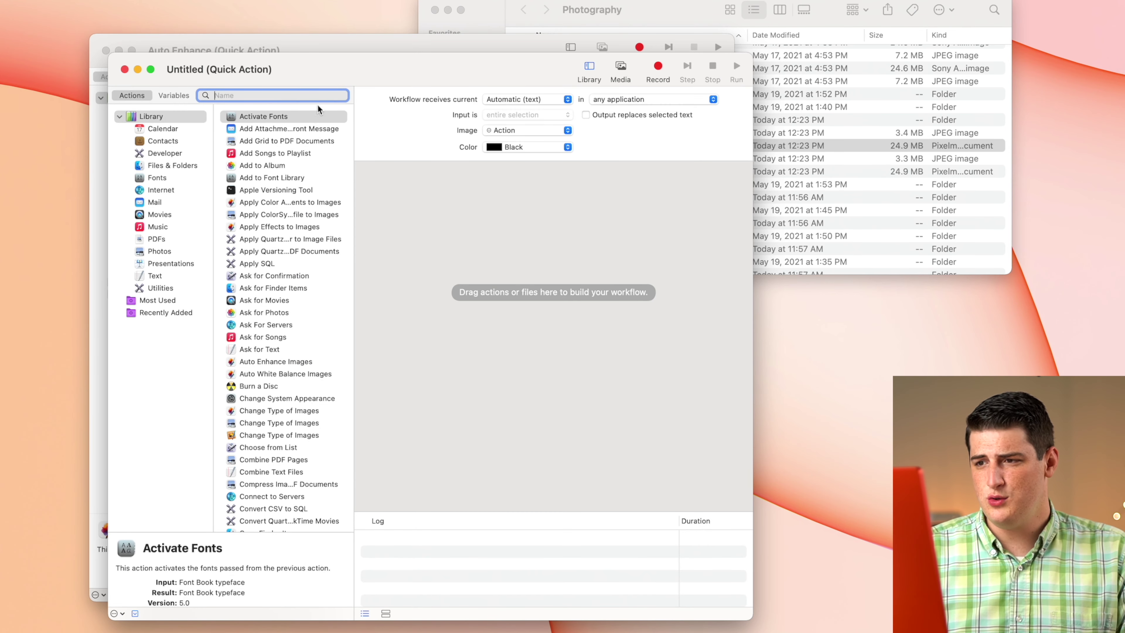
click(506, 100)
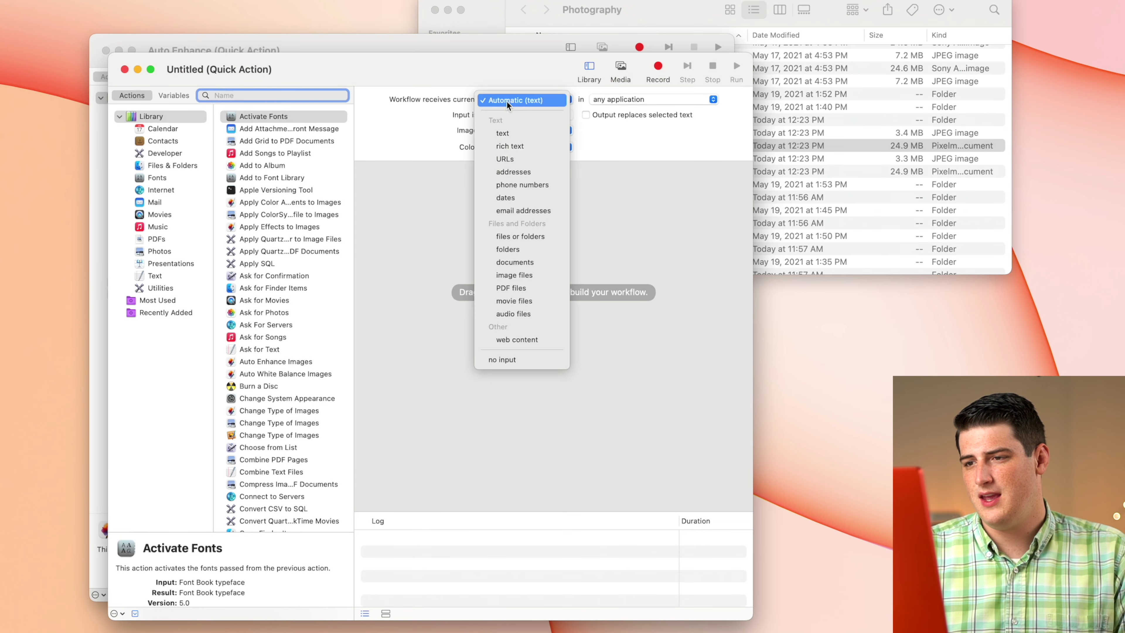
click(499, 278)
click(619, 98)
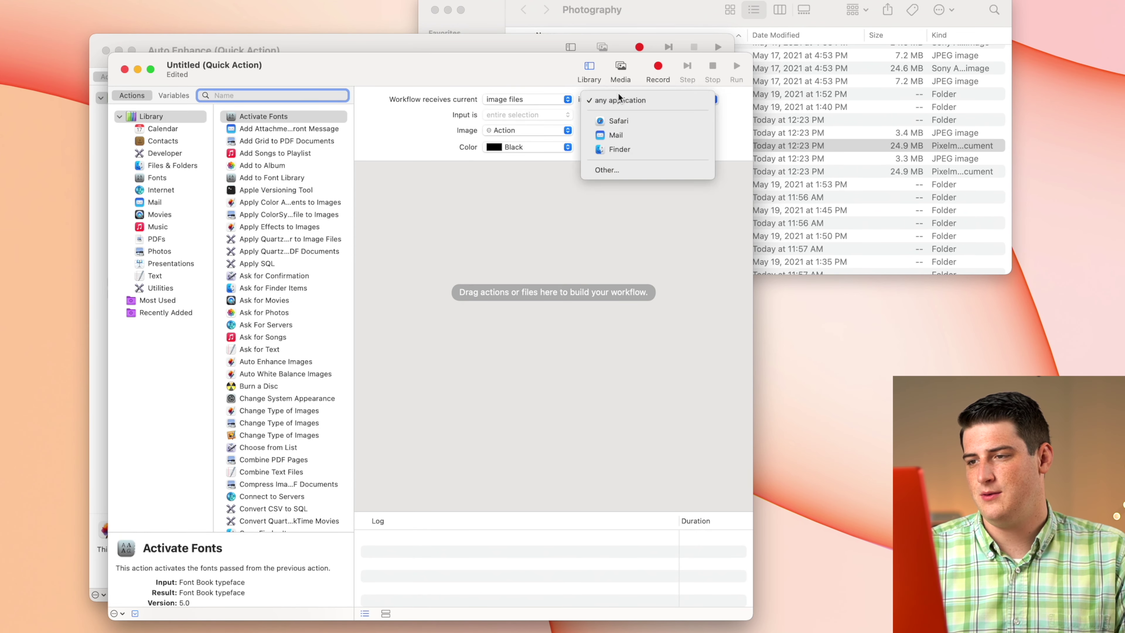
click(620, 149)
text(Wat)
click(255, 131)
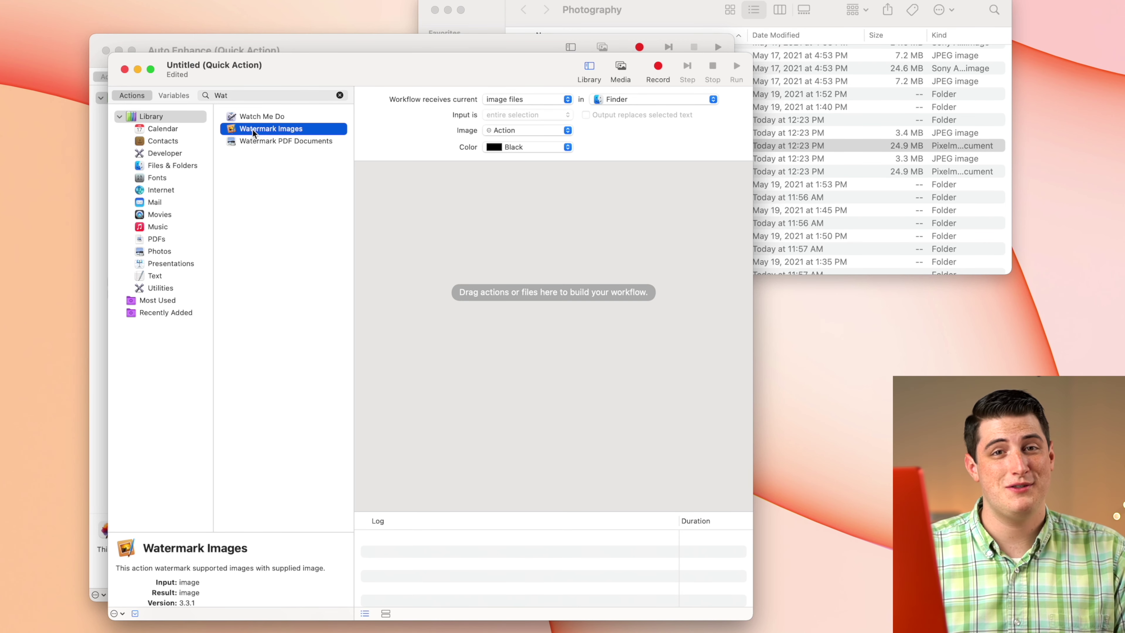
- Add Watermark Images preceded by Copy Finder Items to Desktop/Photography/Automations/Watermarks/New Watermarks
drag(251, 128, 579, 310)
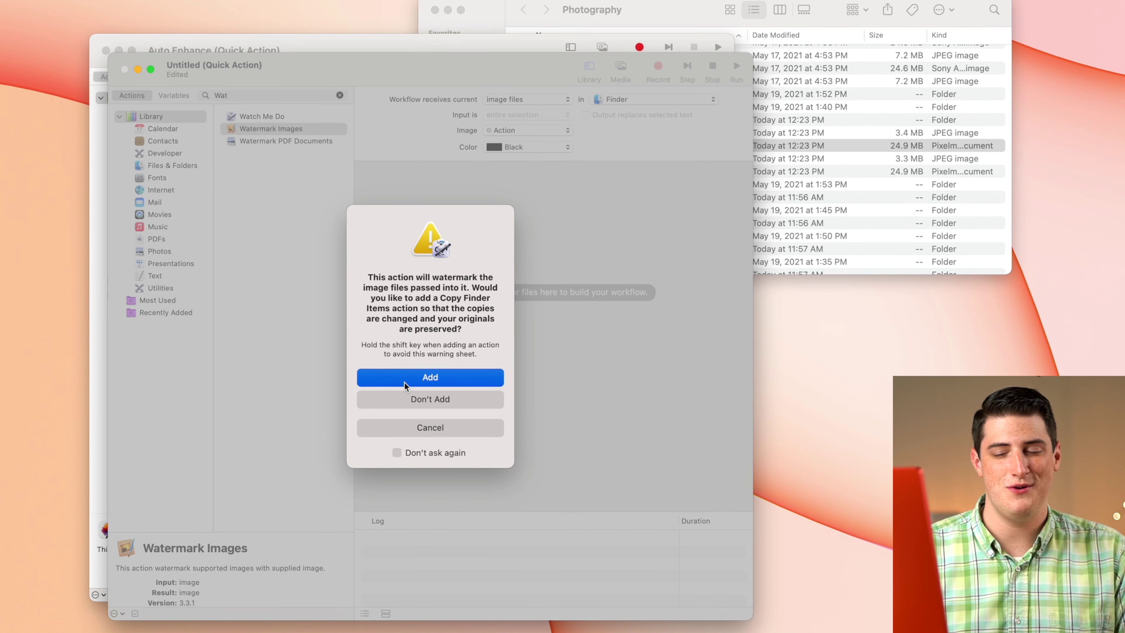
click(429, 378)
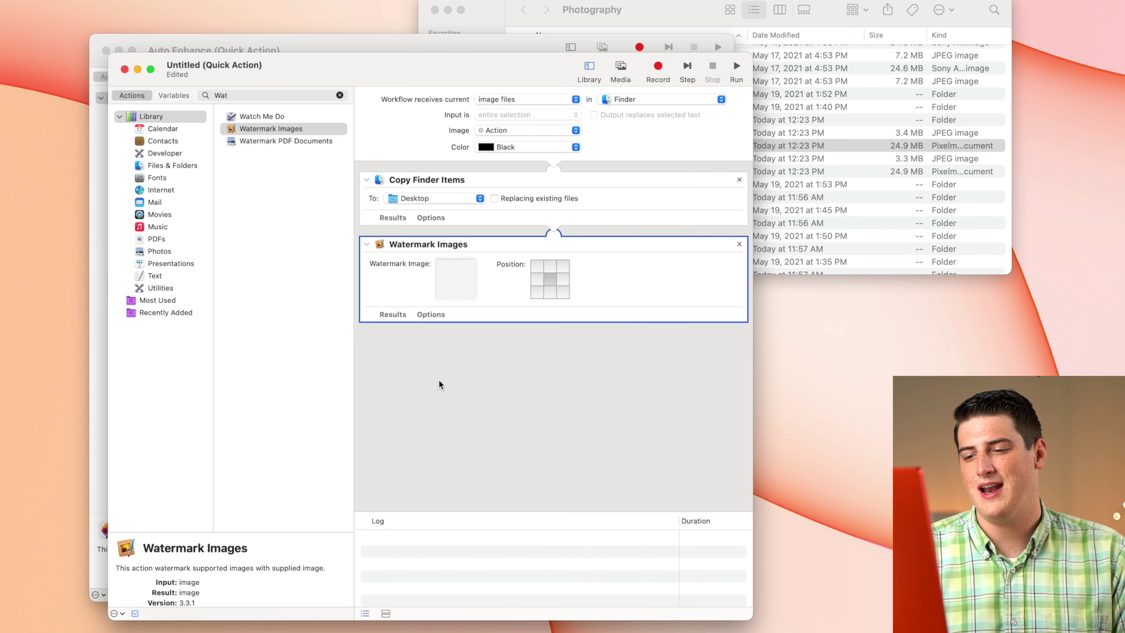
click(403, 198)
click(403, 320)
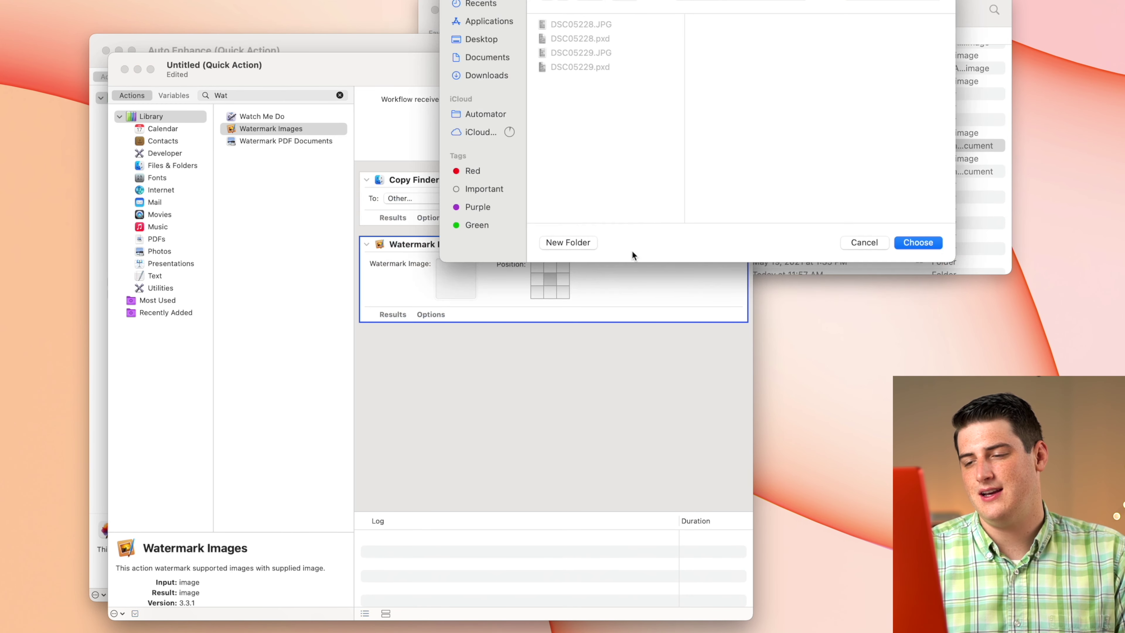
click(481, 36)
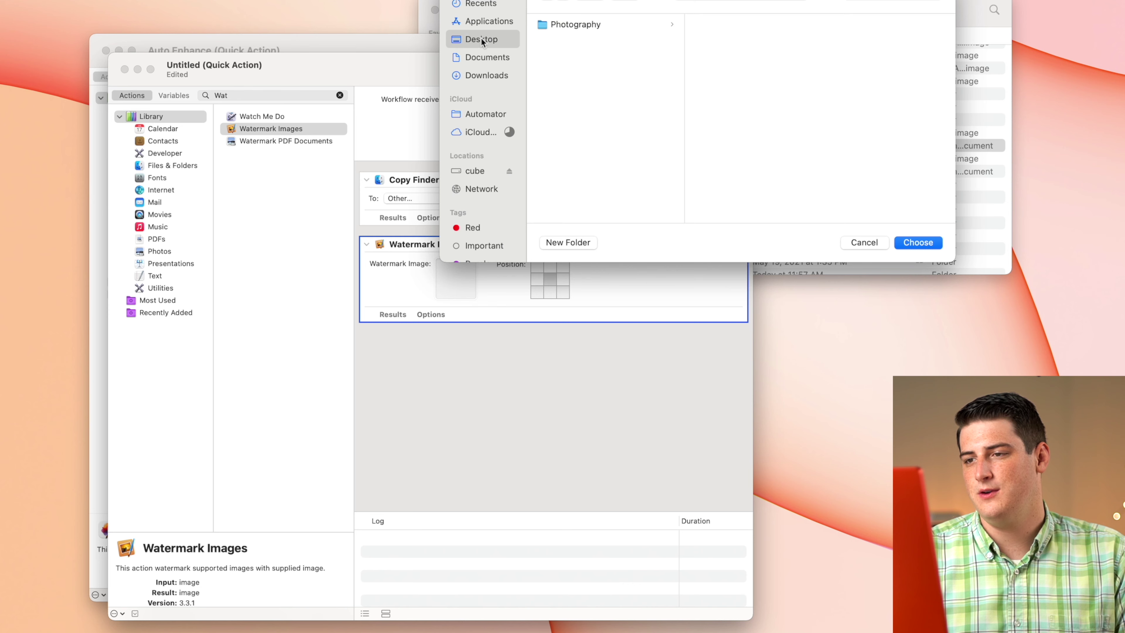
click(609, 24)
click(746, 25)
click(743, 38)
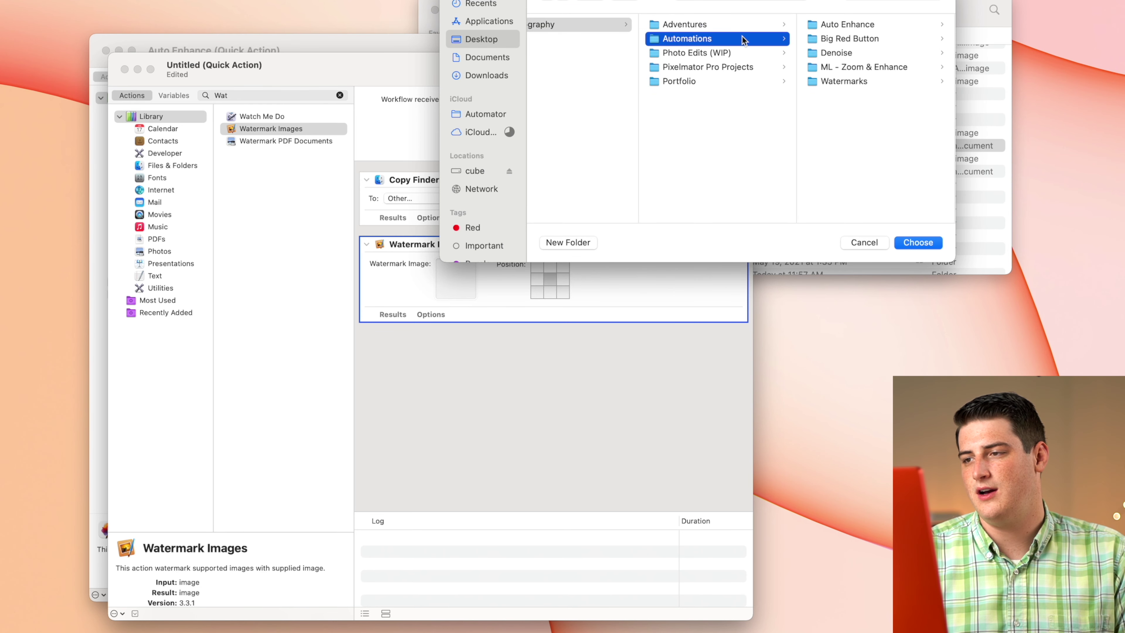
click(836, 81)
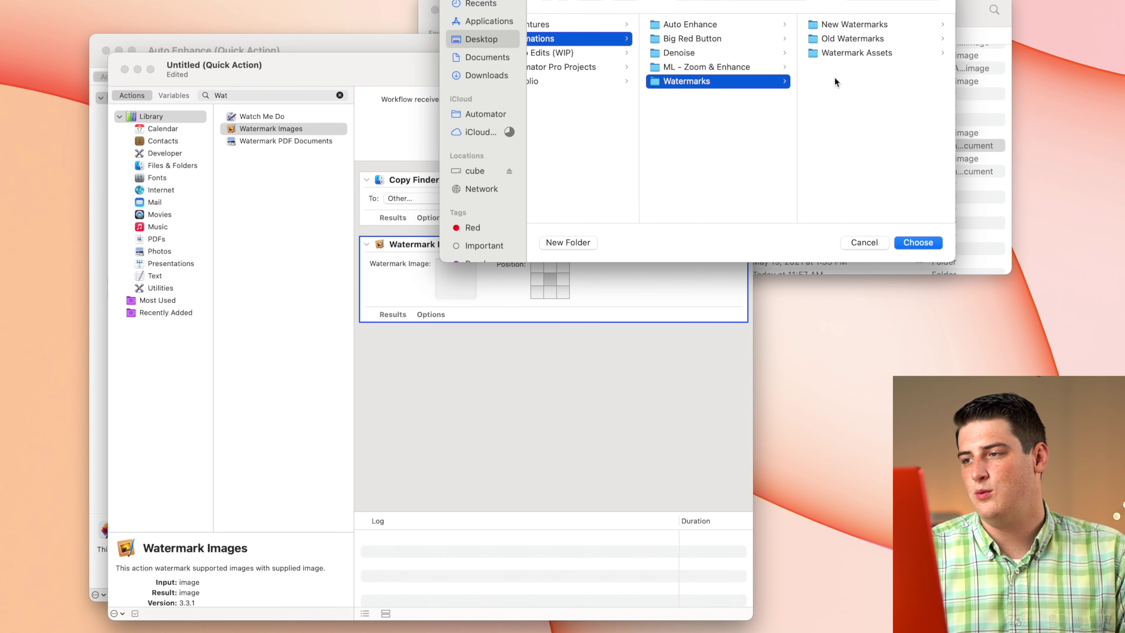
click(863, 27)
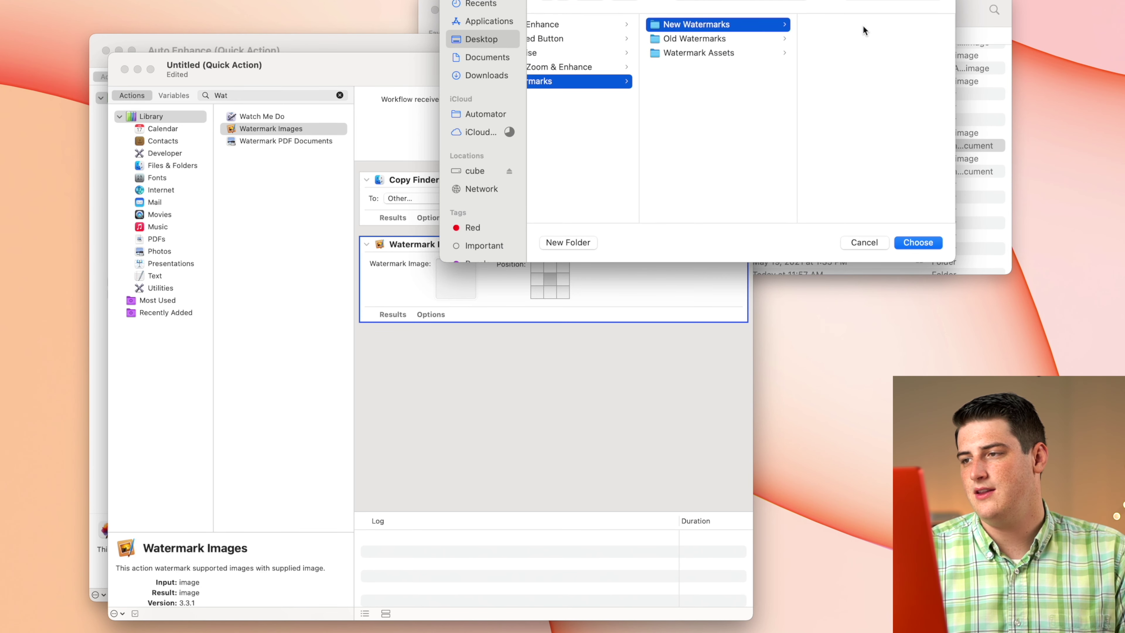
click(906, 246)
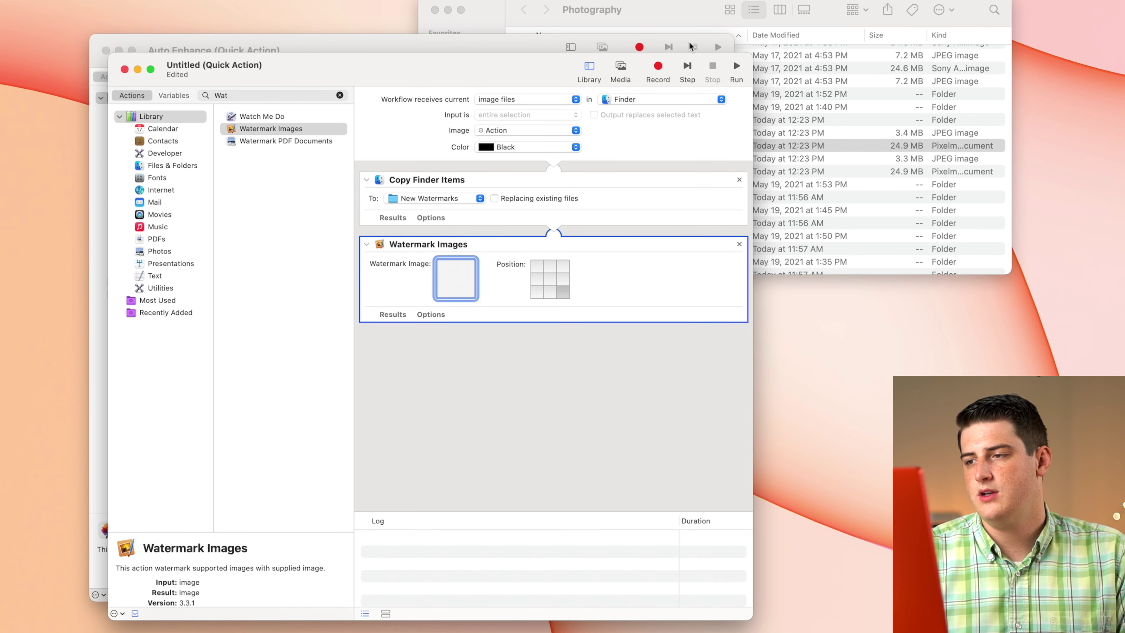
- Open Watermark Assets in Finder and preview Watermark 1.png
click(643, 23)
scroll(550, 146, down, 5)
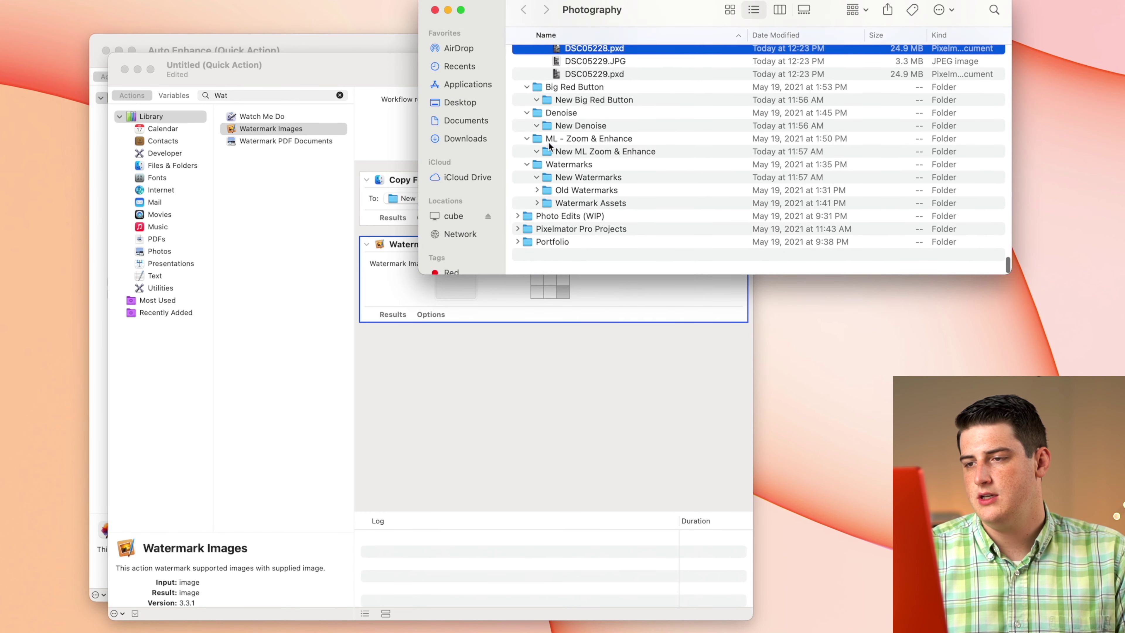
click(539, 223)
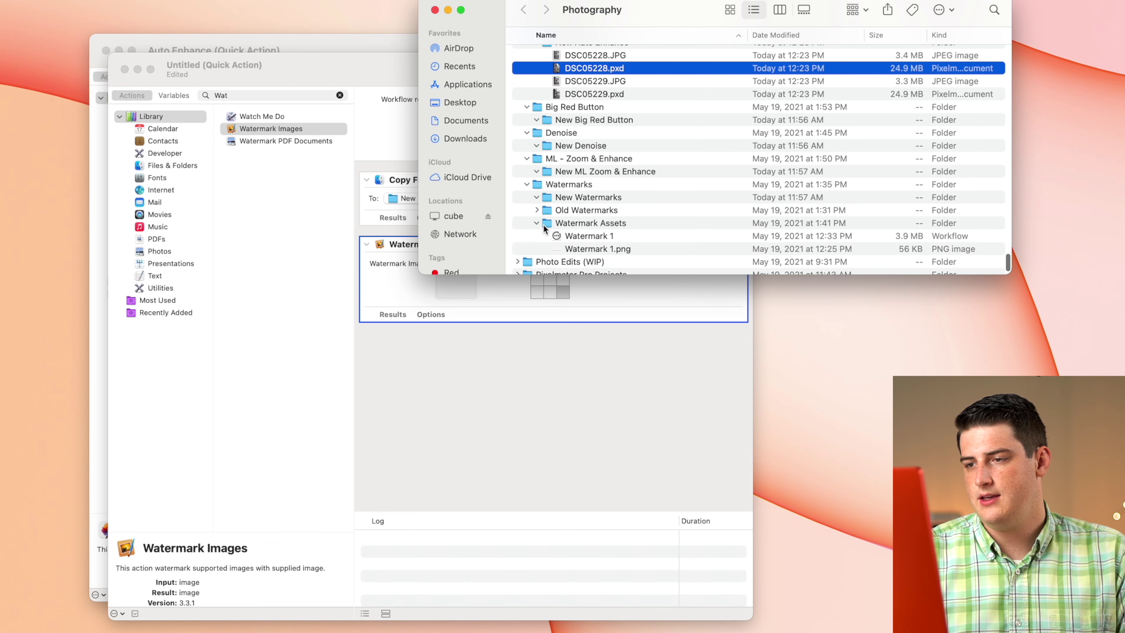
click(593, 249)
key(space)
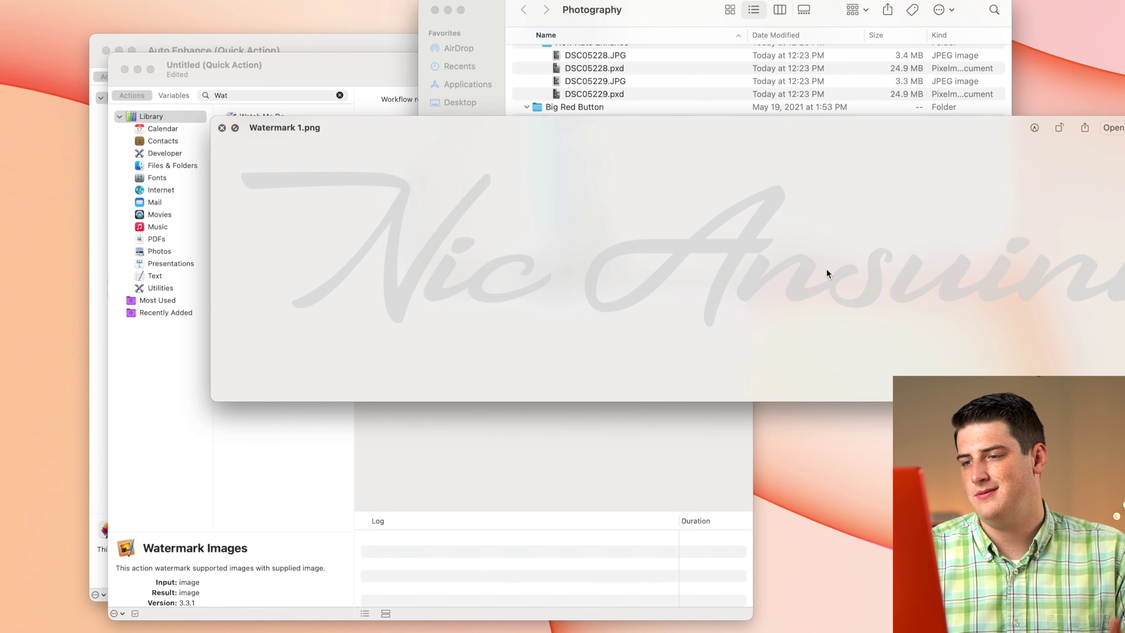
key(space)
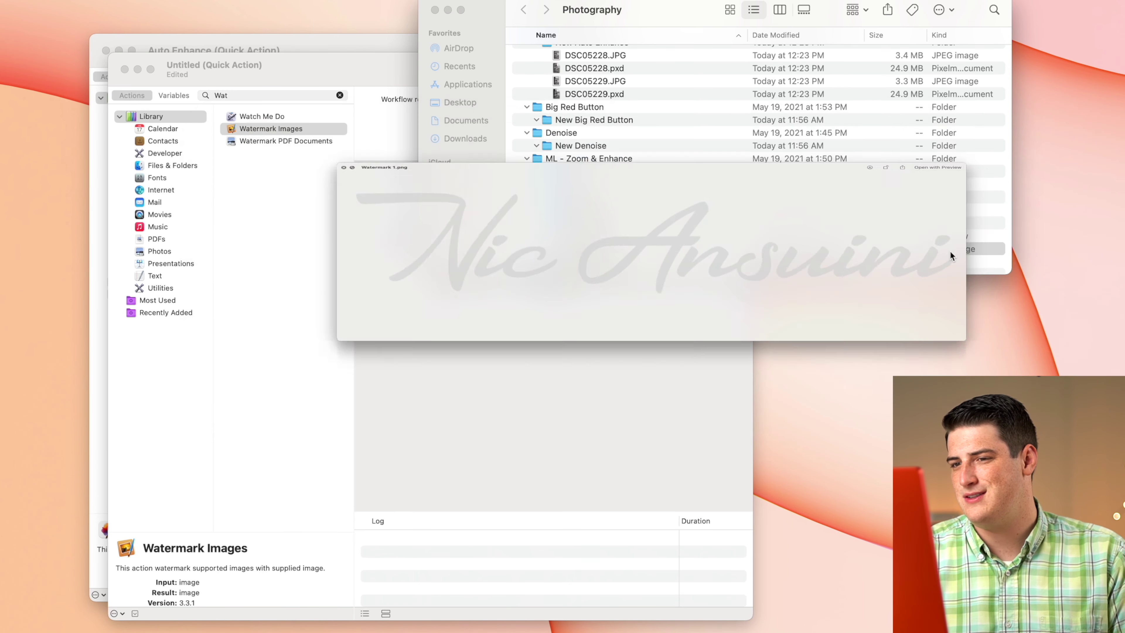
- Check in Get Info that Watermark 1.png is 1500×400, then move Finder aside
right_click(774, 252)
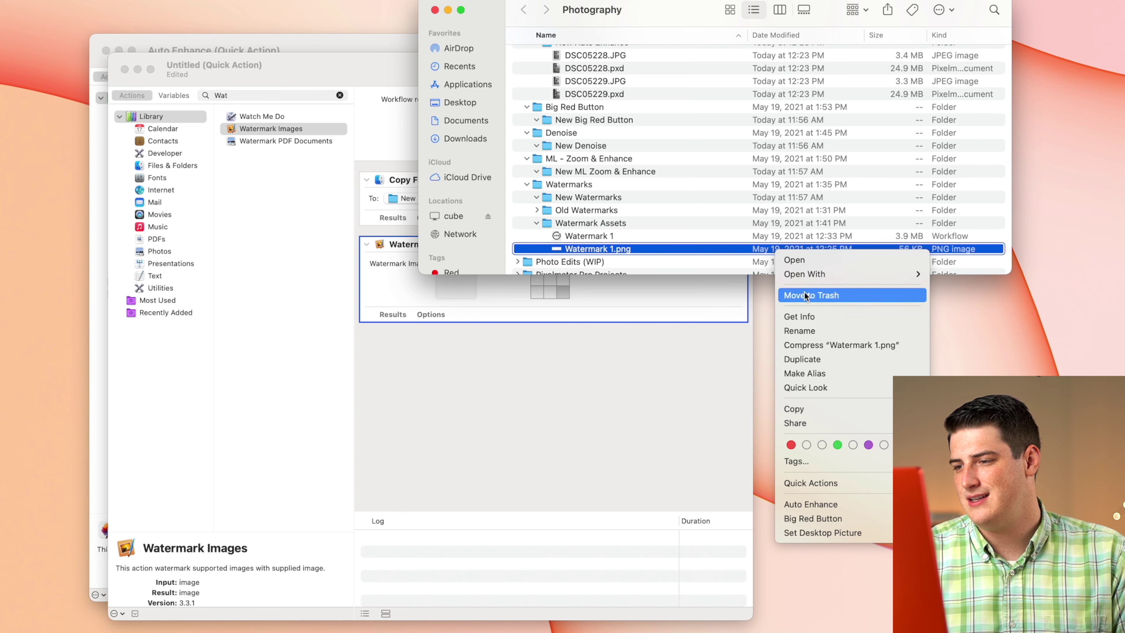
click(509, 208)
key(super+i)
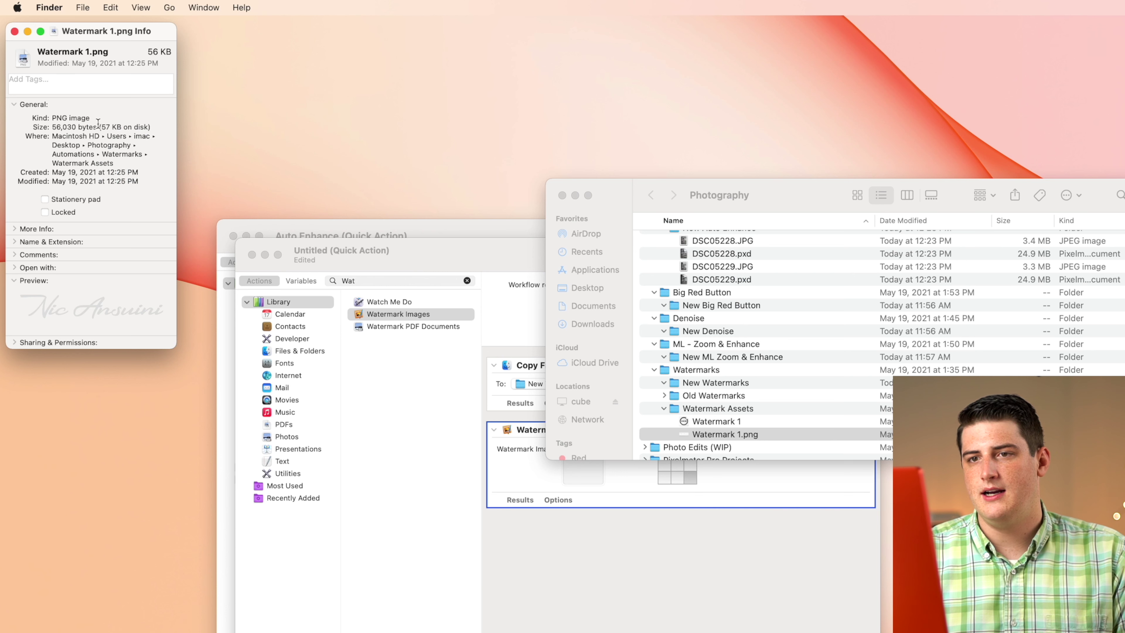
click(35, 229)
drag(67, 243, 119, 242)
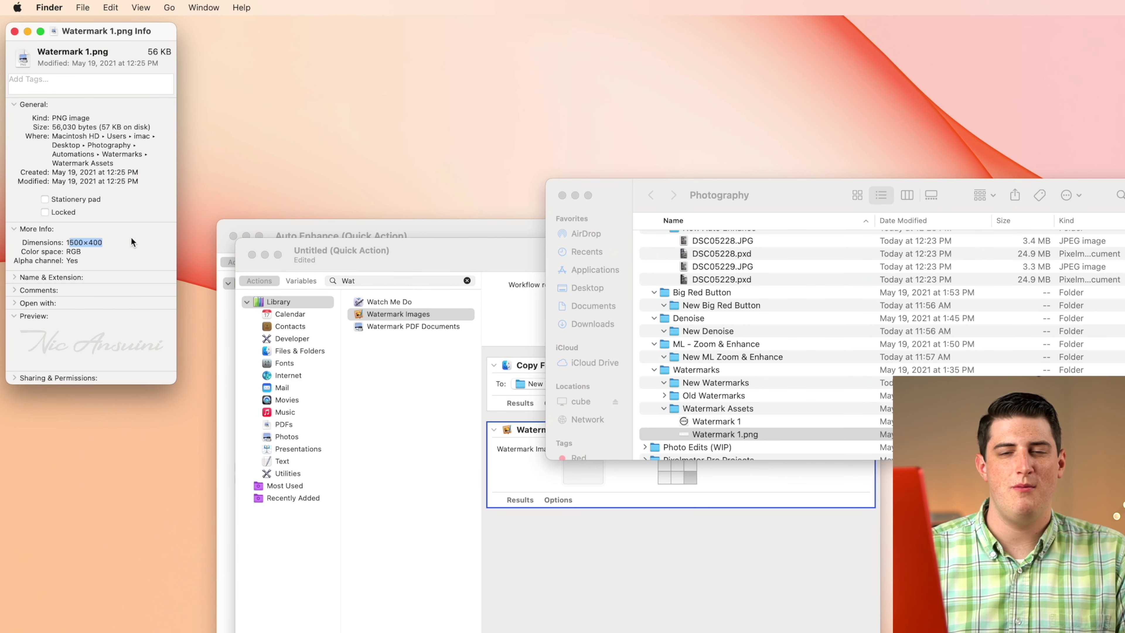
key(super+w)
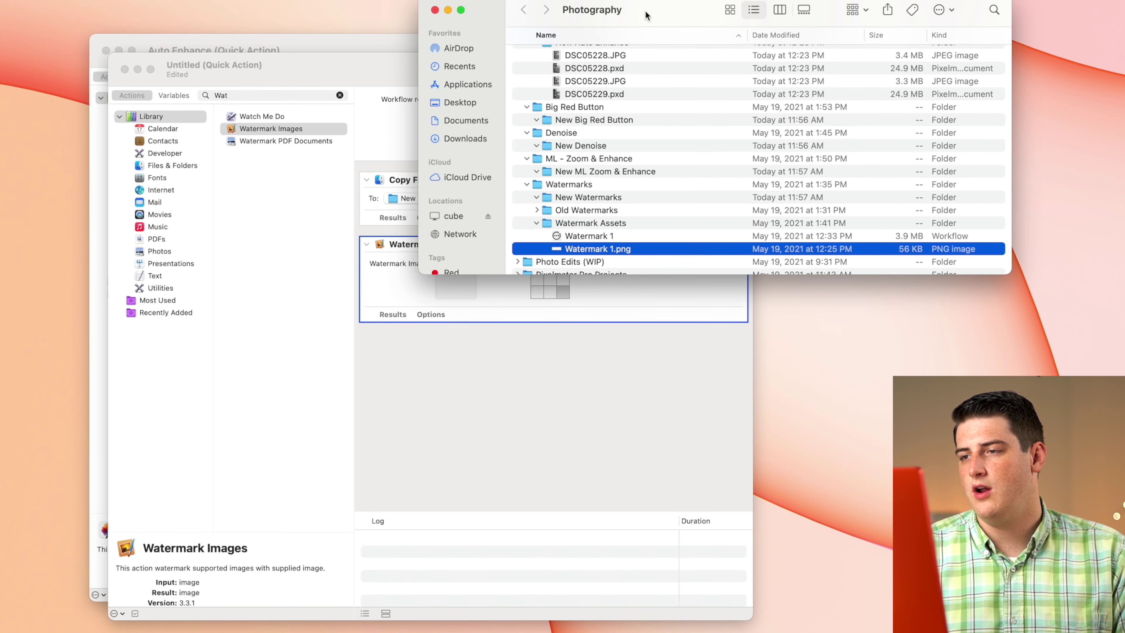
drag(645, 14, 896, 10)
- Drop Watermark 1.png into the watermark image slot and save the Quick Action as 'Watermark 1'
mouse_move(880, 245)
mouse_down()
mouse_move(479, 253)
mouse_move(447, 295)
mouse_move(457, 283)
mouse_up()
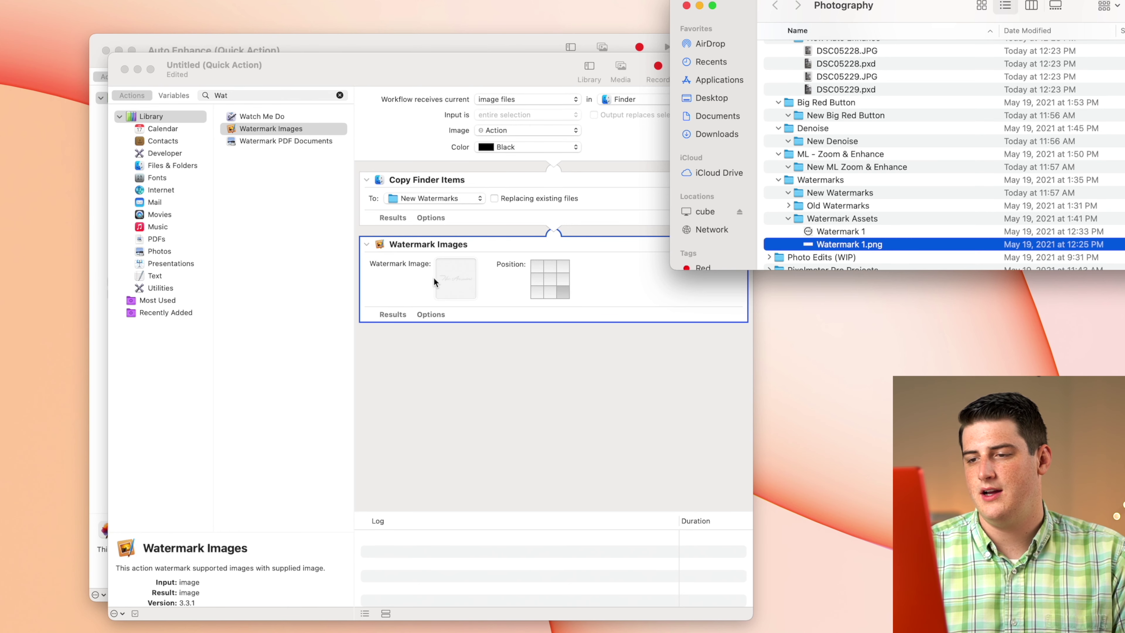
click(445, 286)
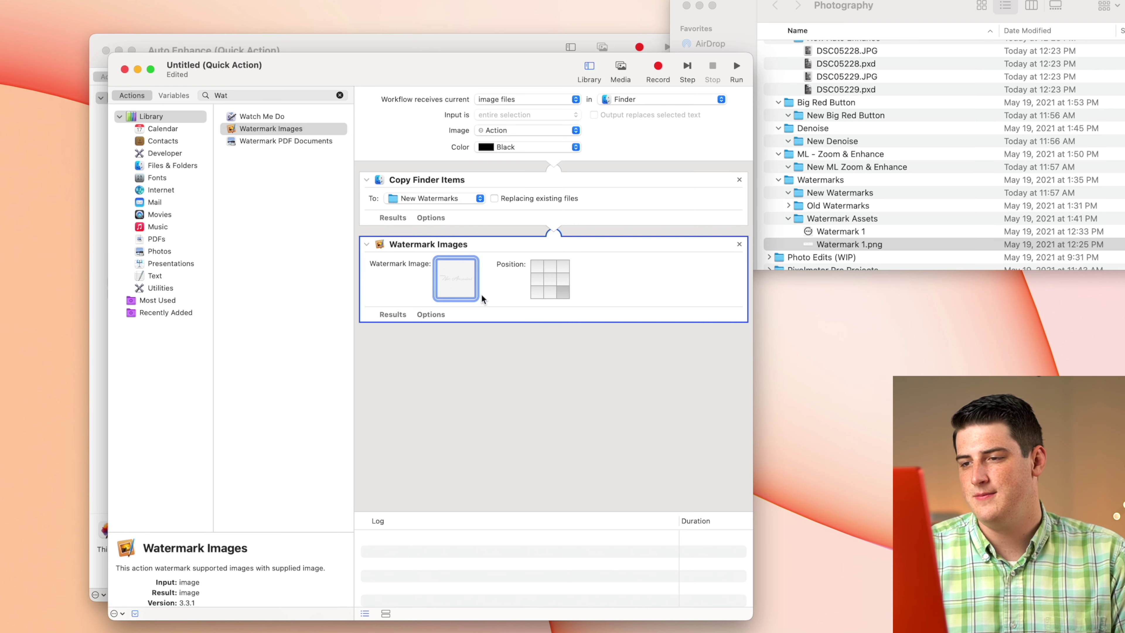
key(super+s)
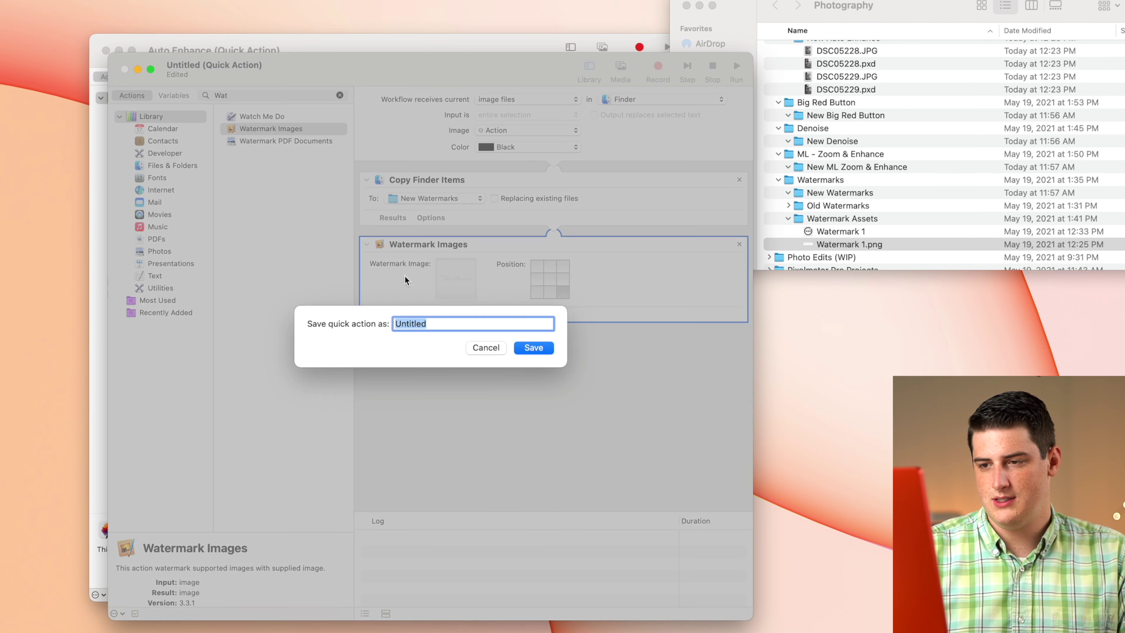
text(Water)
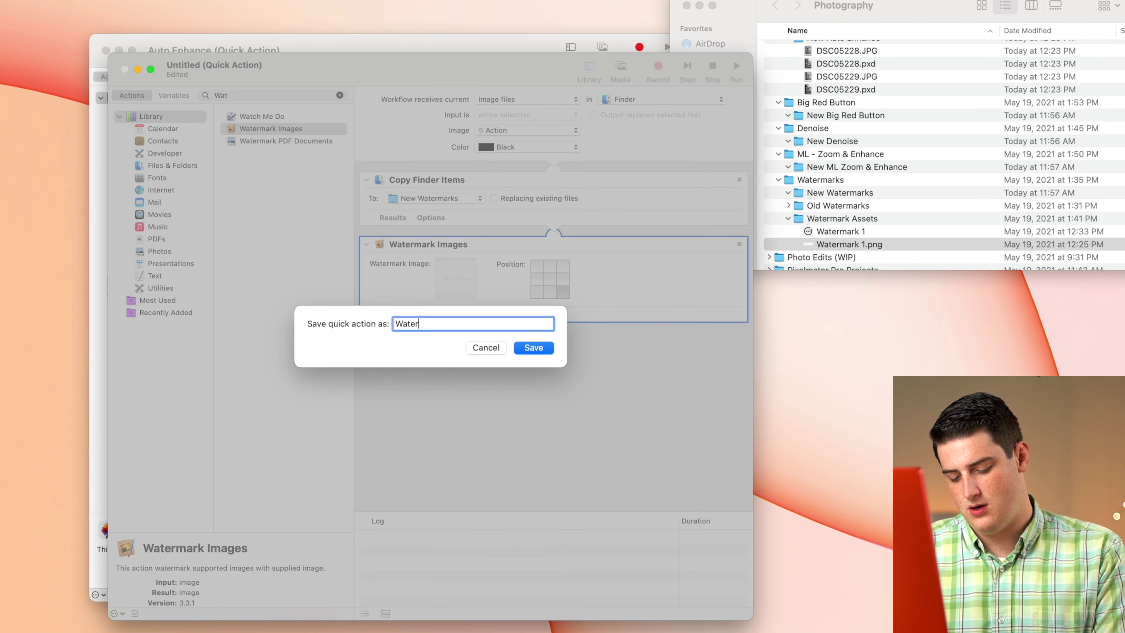
text(mark 1)
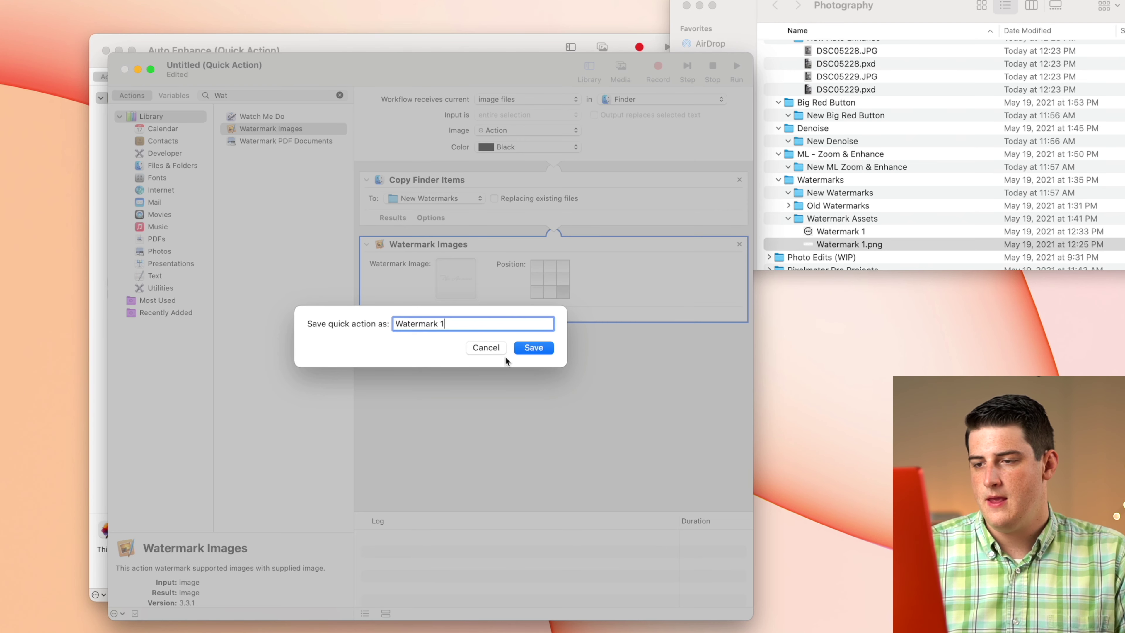
click(527, 347)
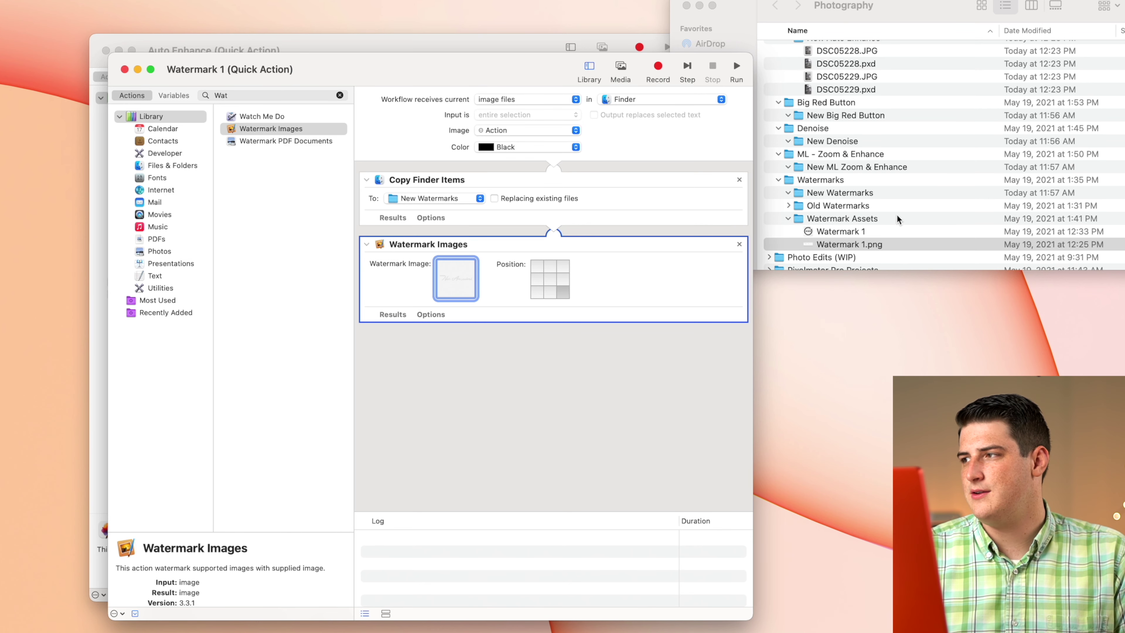
- Quick Look the enhanced DSC05228.JPG and DSC05229.JPG in New Auto Enhance
scroll(886, 89, up, 5)
click(873, 103)
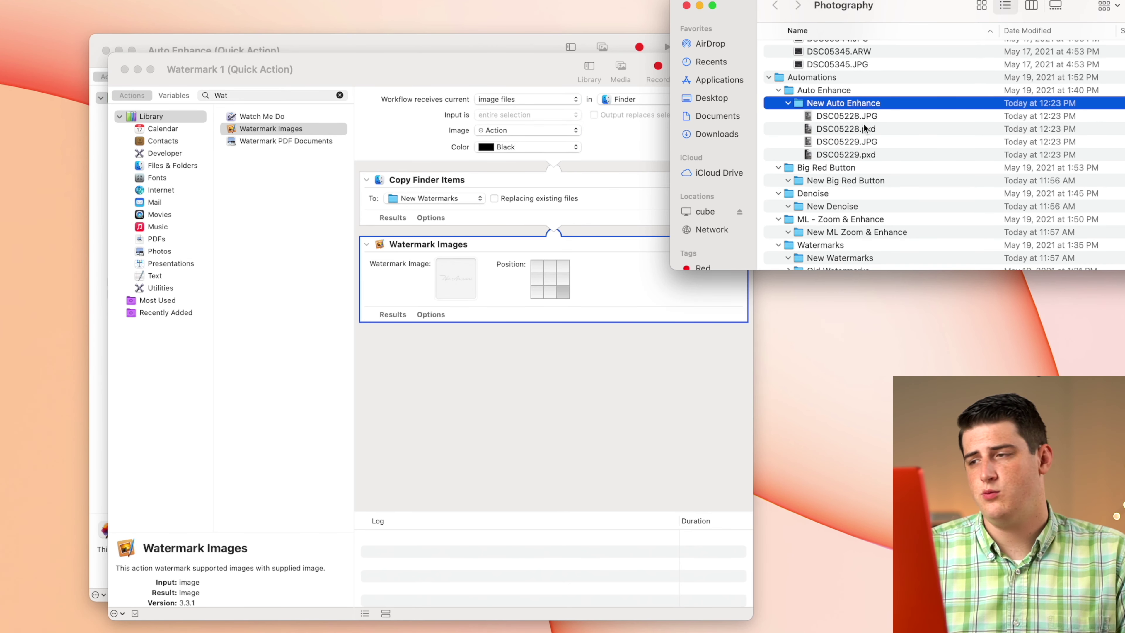
click(860, 114)
key(space)
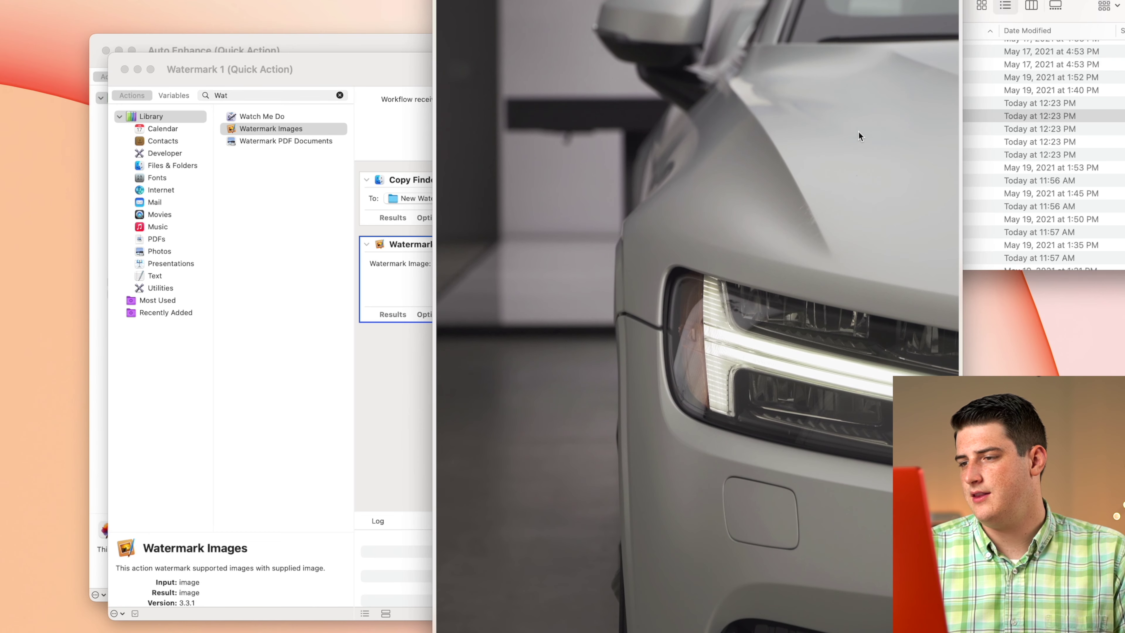
key(Down)
key(Down)
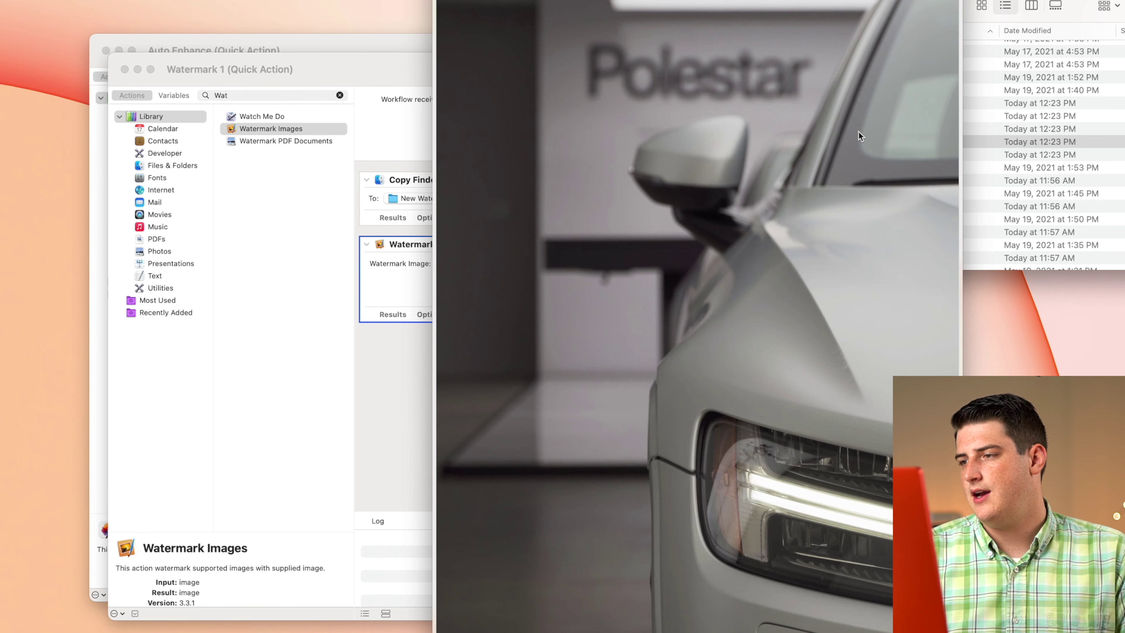
key(Up)
key(Up)
key(space)
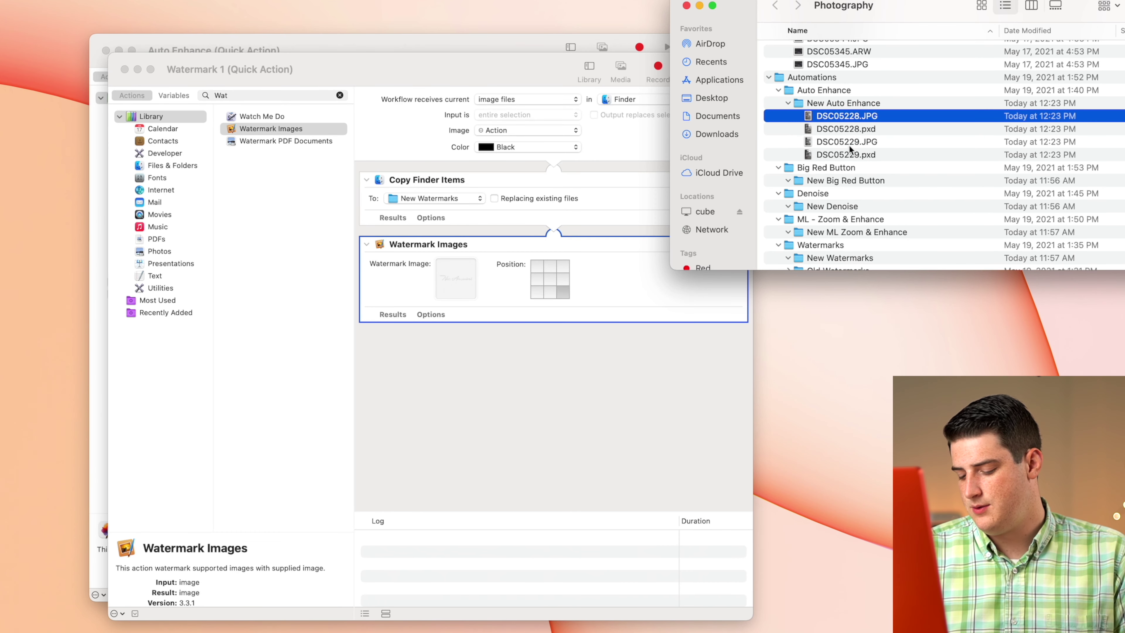
- Run the Watermark 1 Quick Action on DSC05228.JPG and DSC05229.JPG
super+click(850, 141)
right_click(851, 141)
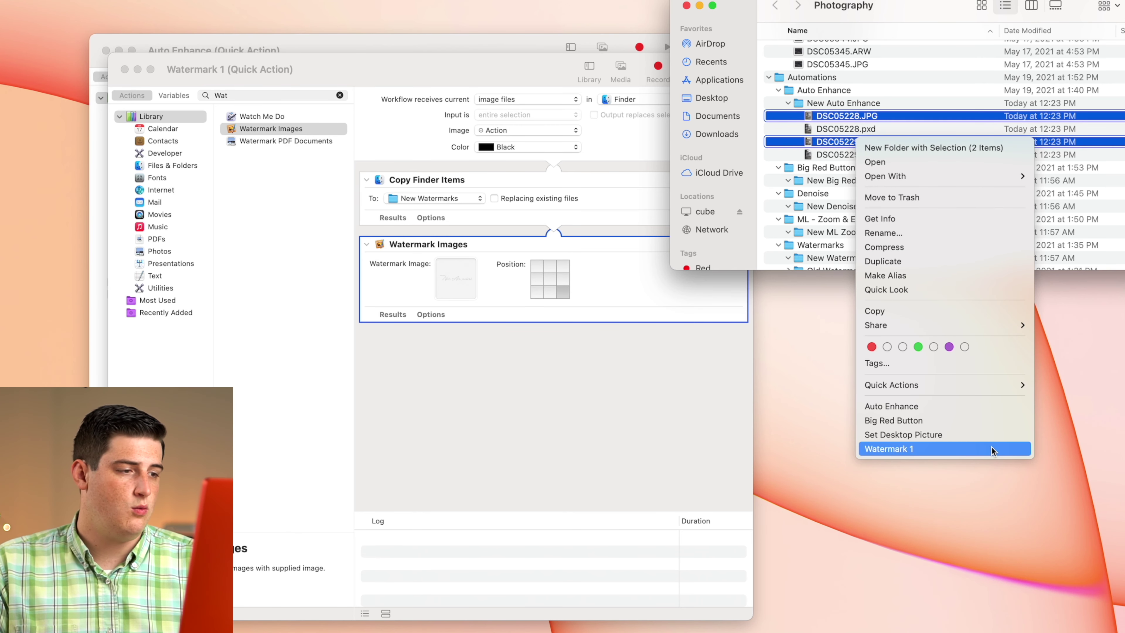
mouse_move(998, 384)
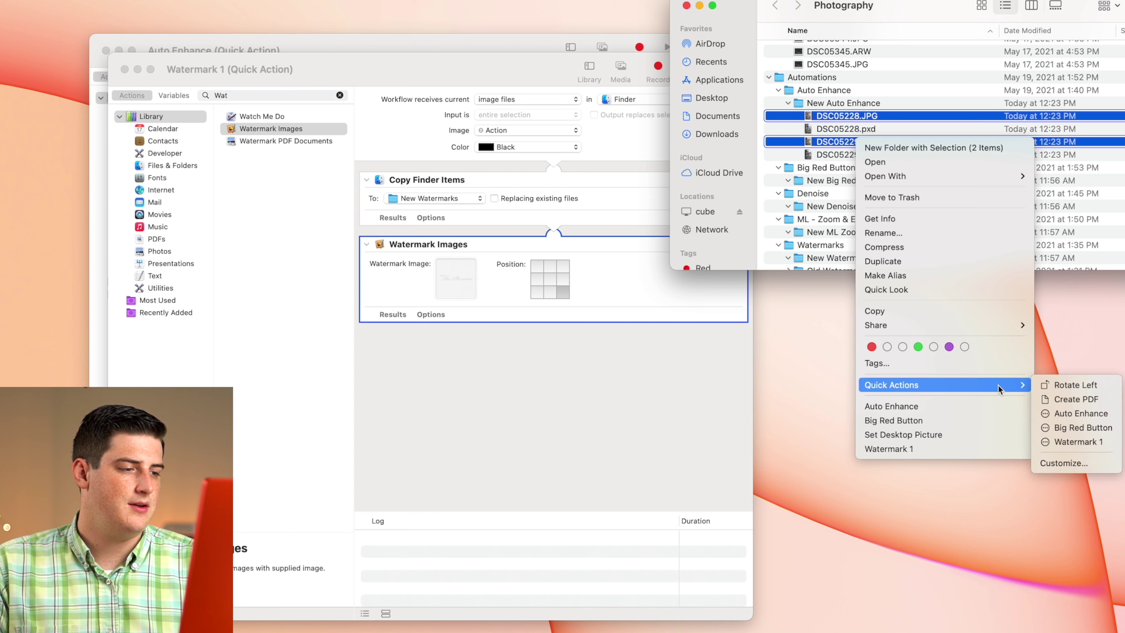
click(1073, 440)
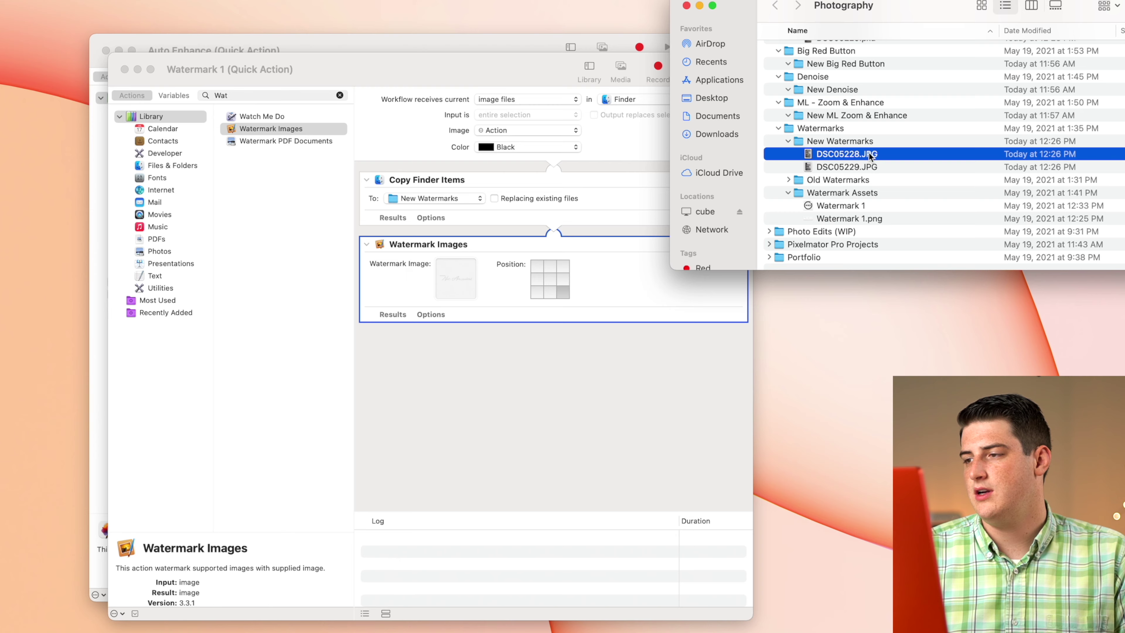
- Quick Look the watermarked JPGs in New Watermarks, flipping back and forth between them
key(space)
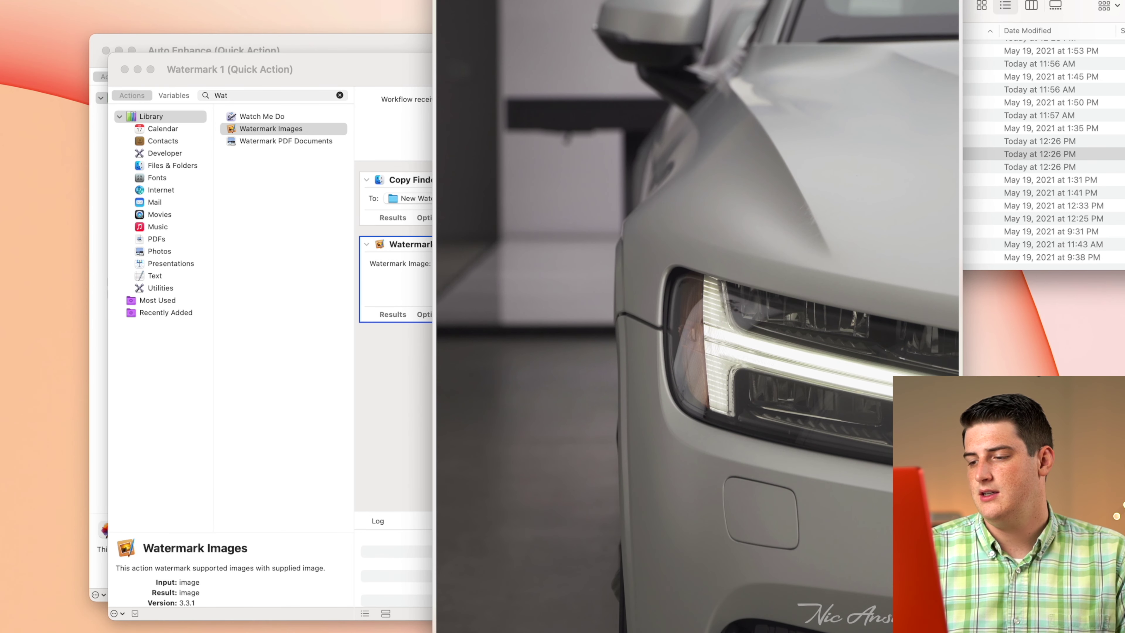
key(Down)
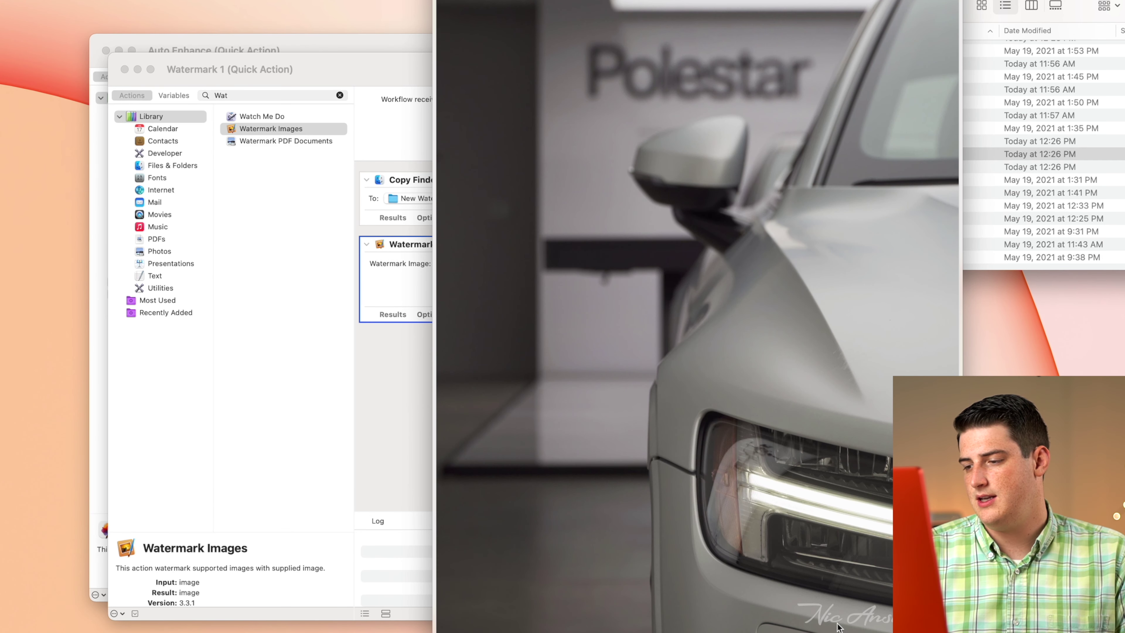
key(Down)
key(Down)
key(Down)
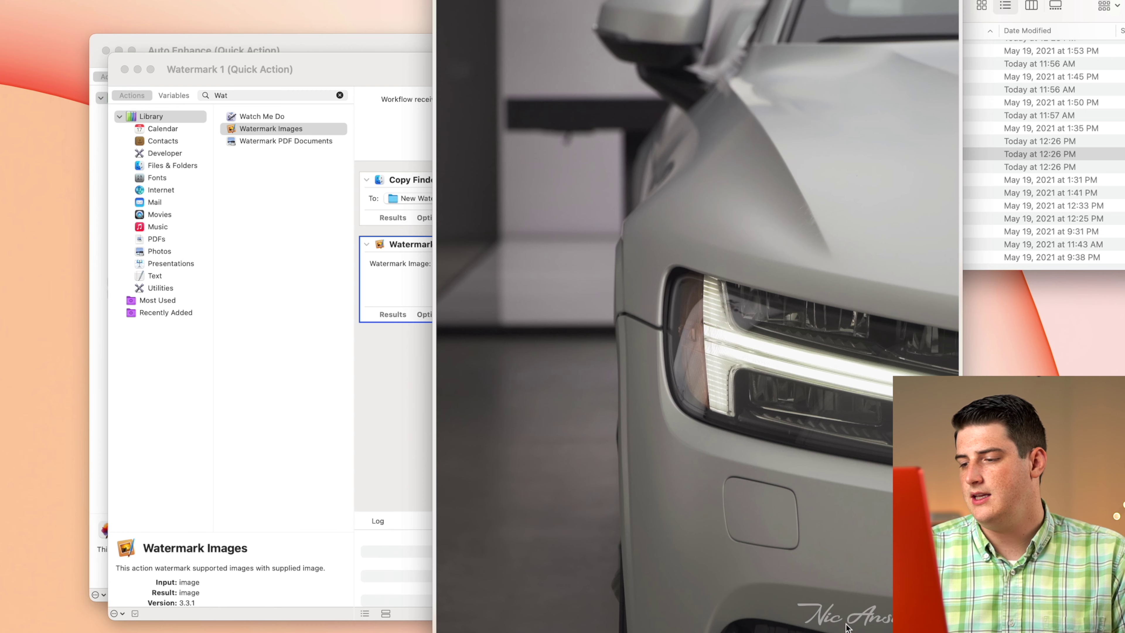
key(Down)
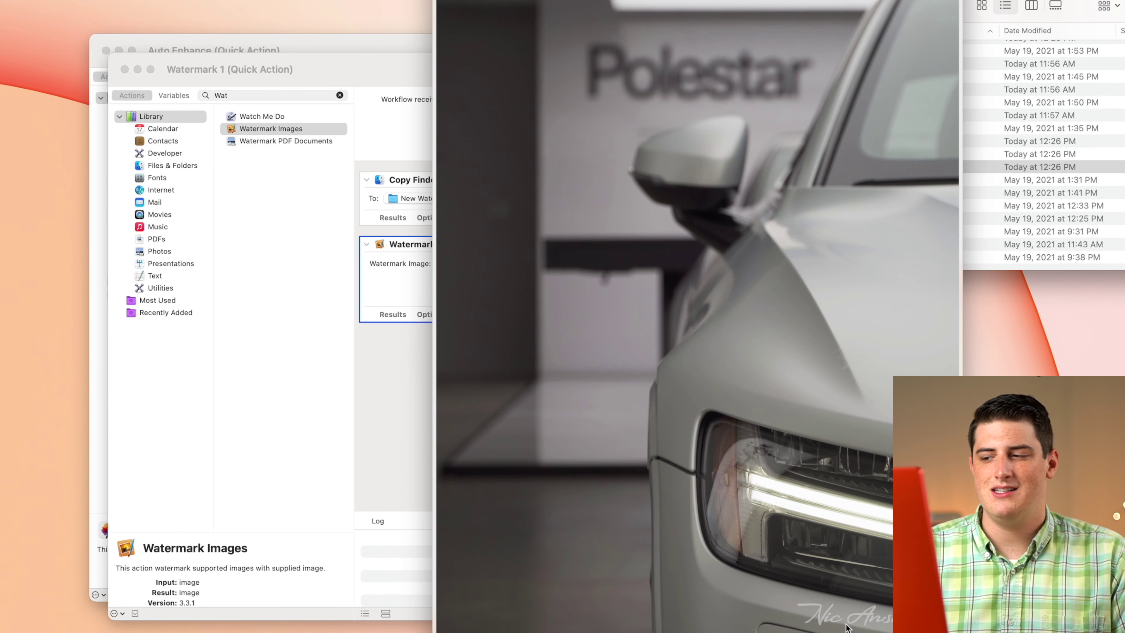
key(Up)
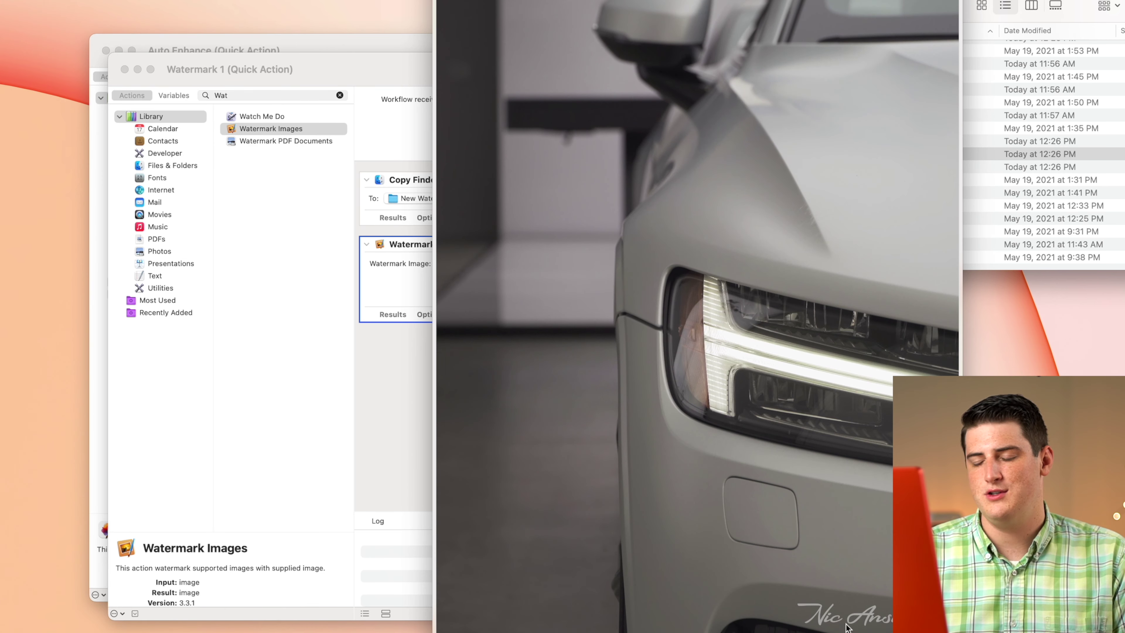
key(Down)
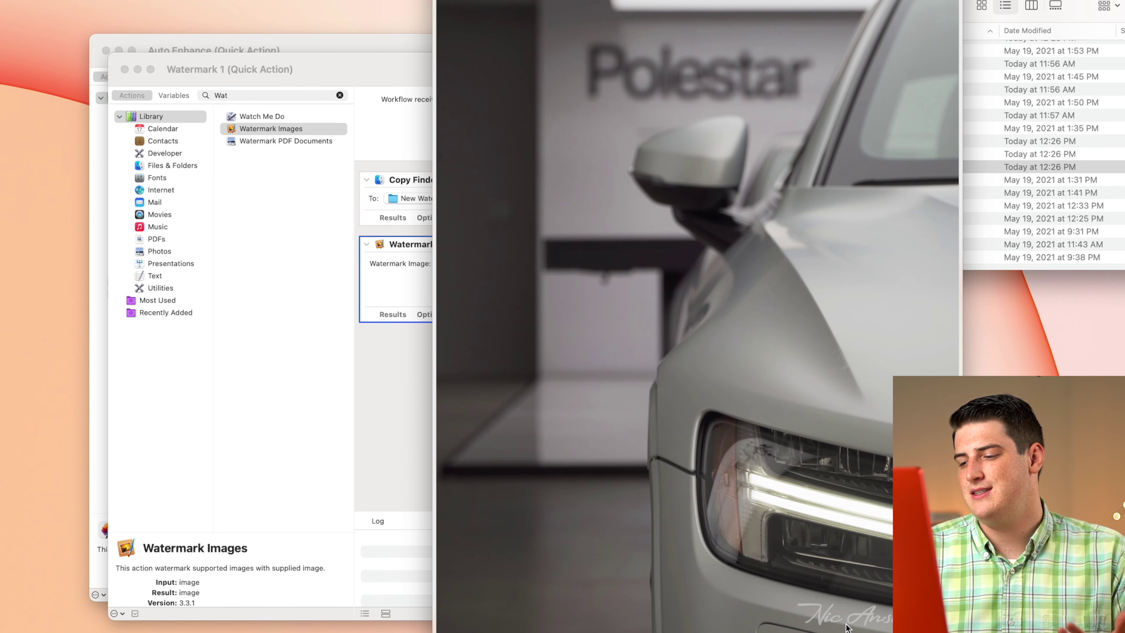
key(space)
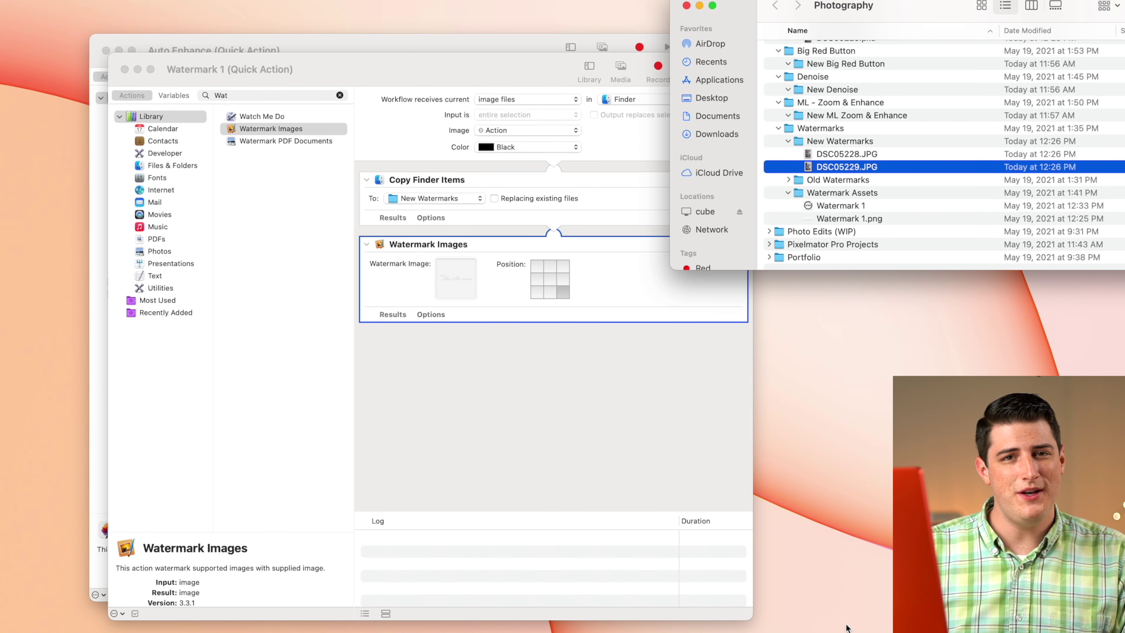
- Find the original DSC05231.ARW in Polestar Showroom and preview it at full size
click(800, 155)
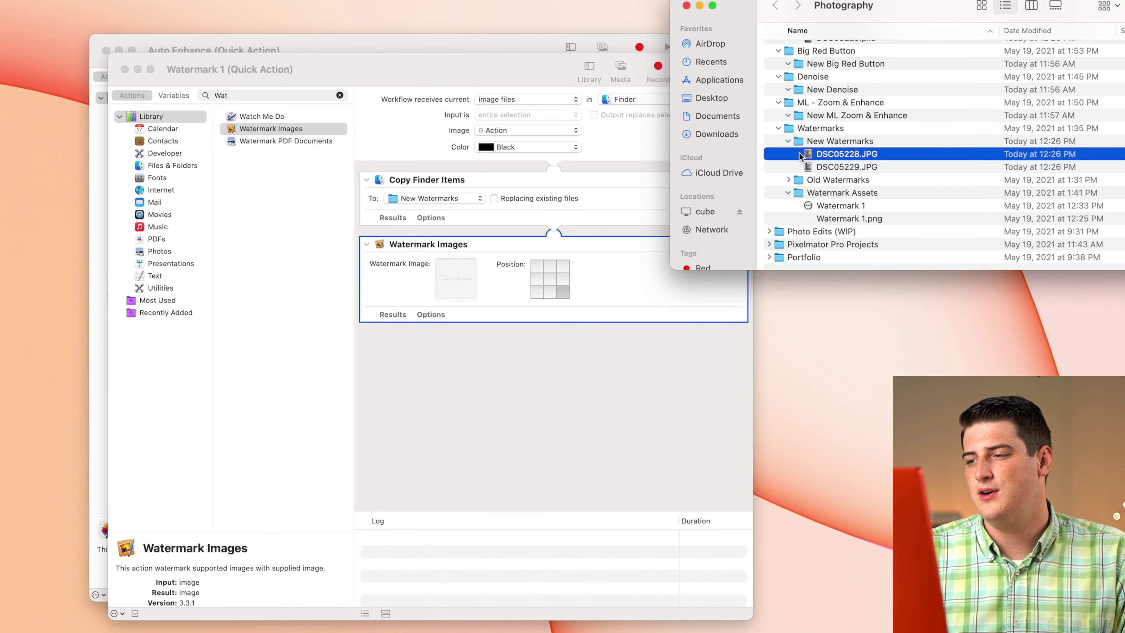
scroll(801, 155, up, 15)
scroll(800, 160, down, 2)
click(798, 167)
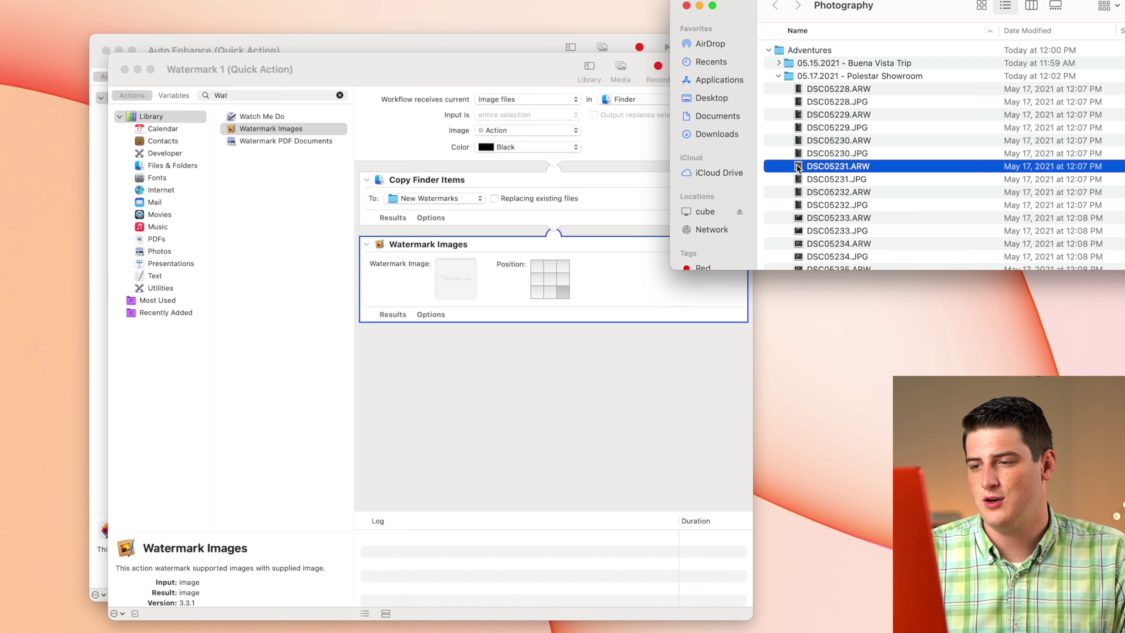
key(space)
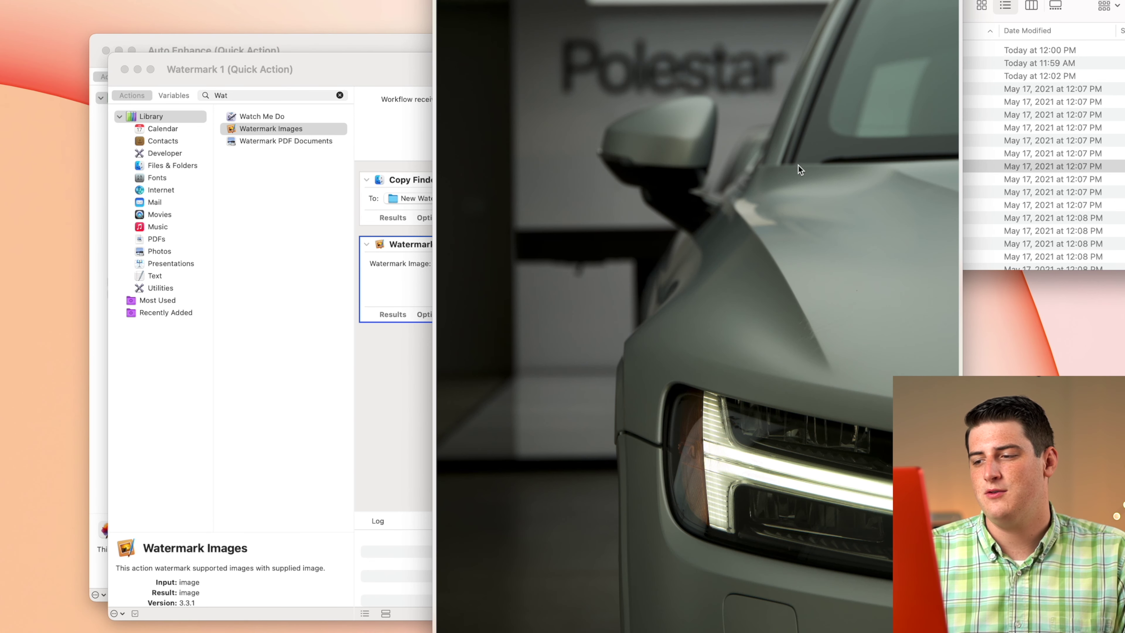
key(space)
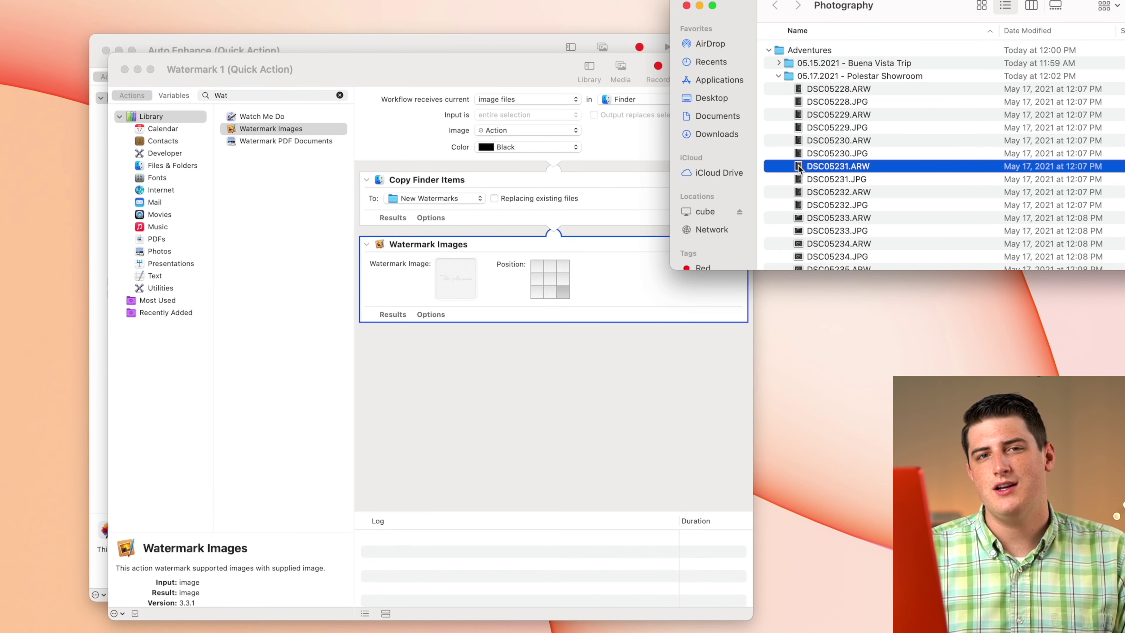
- Create a new Quick Action with Denoise Images, adding a Copy Finder Items step first
click(255, 296)
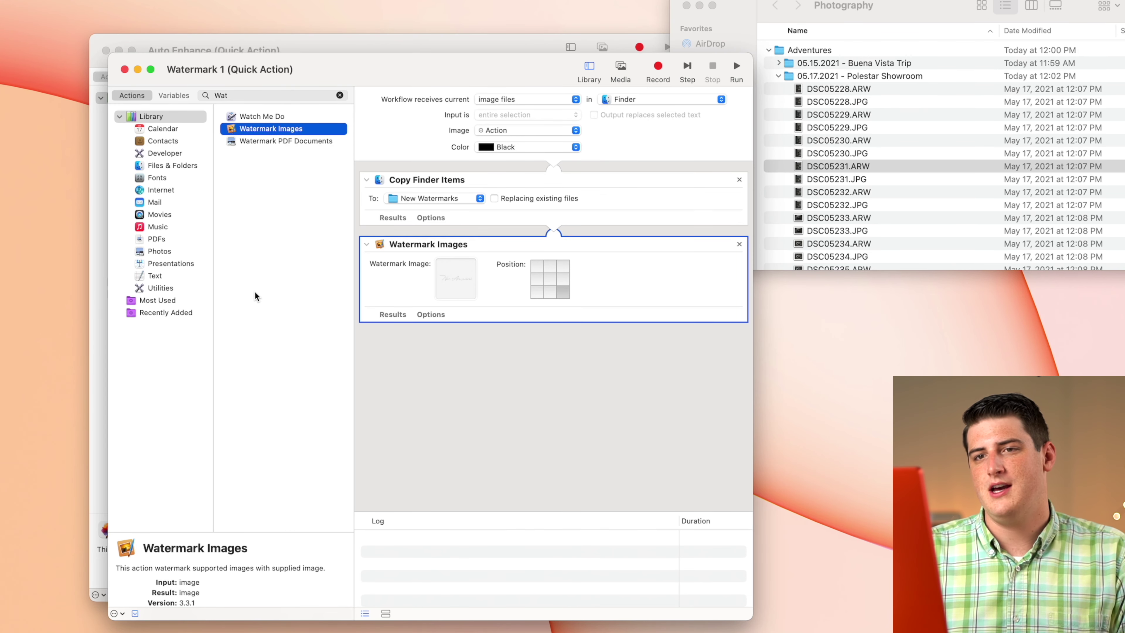
key(super+n)
double_click(488, 251)
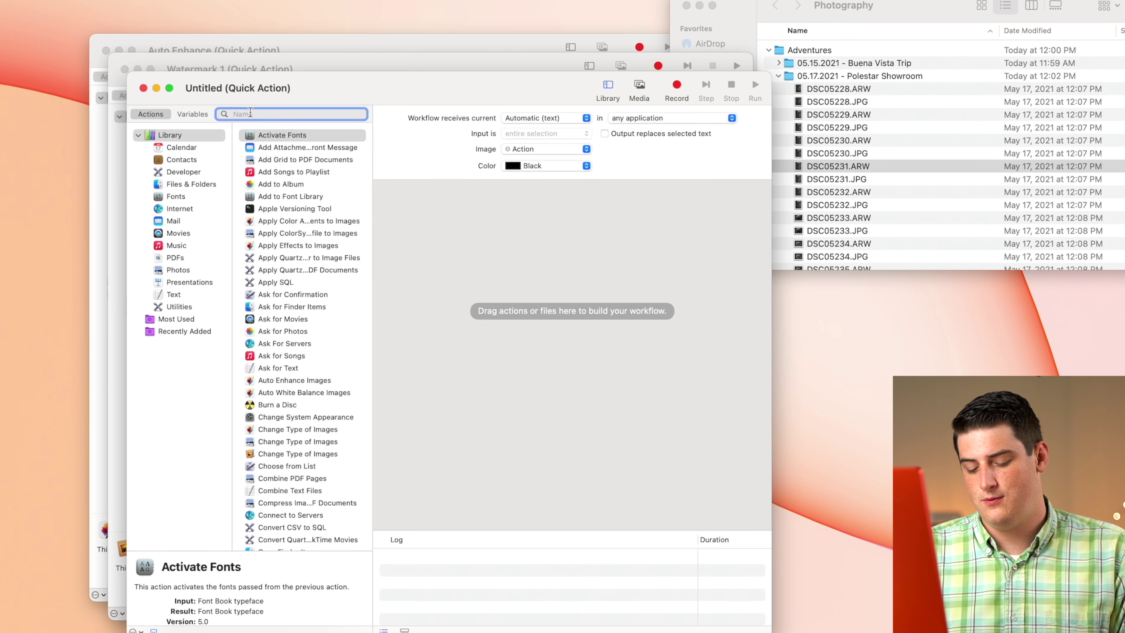
text(den)
drag(259, 139, 527, 350)
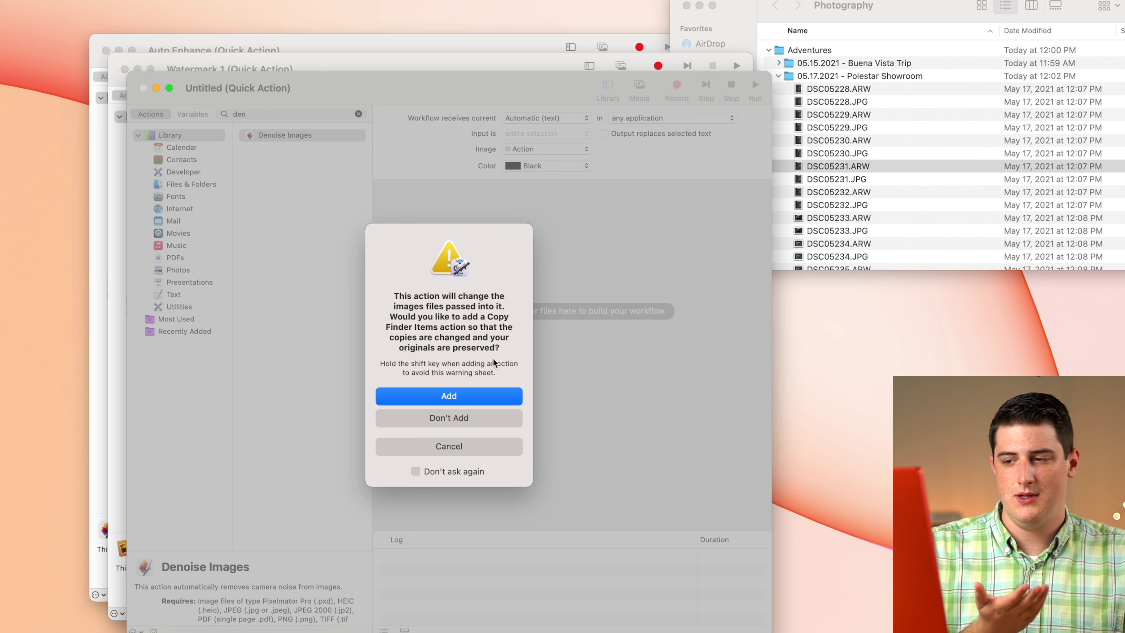
click(436, 389)
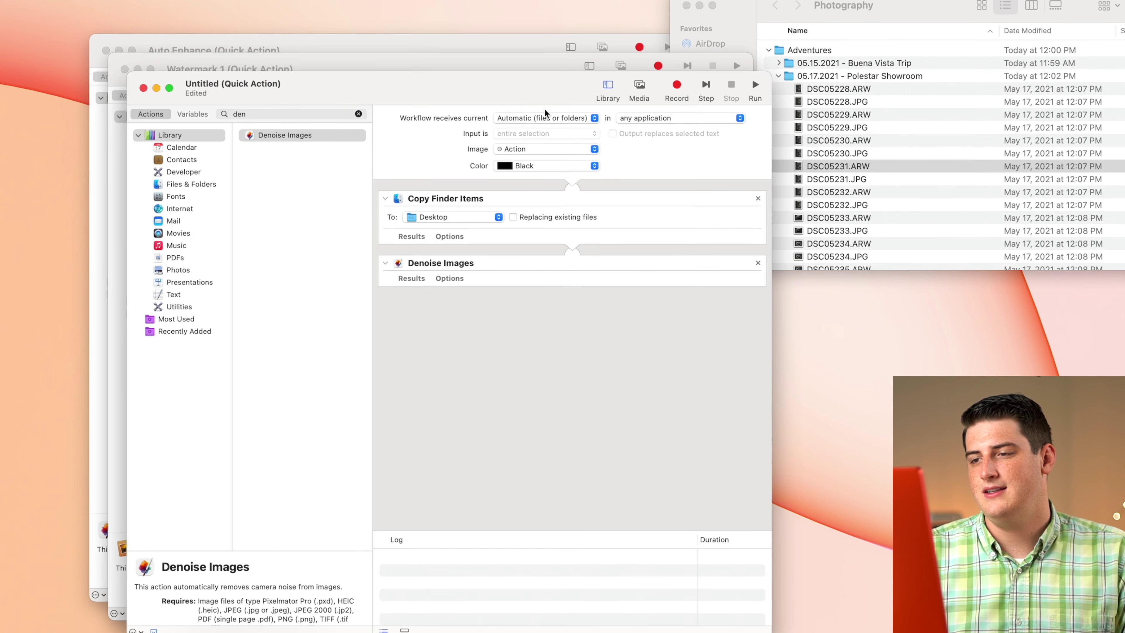
- Make the workflow receive image files in Finder
click(540, 117)
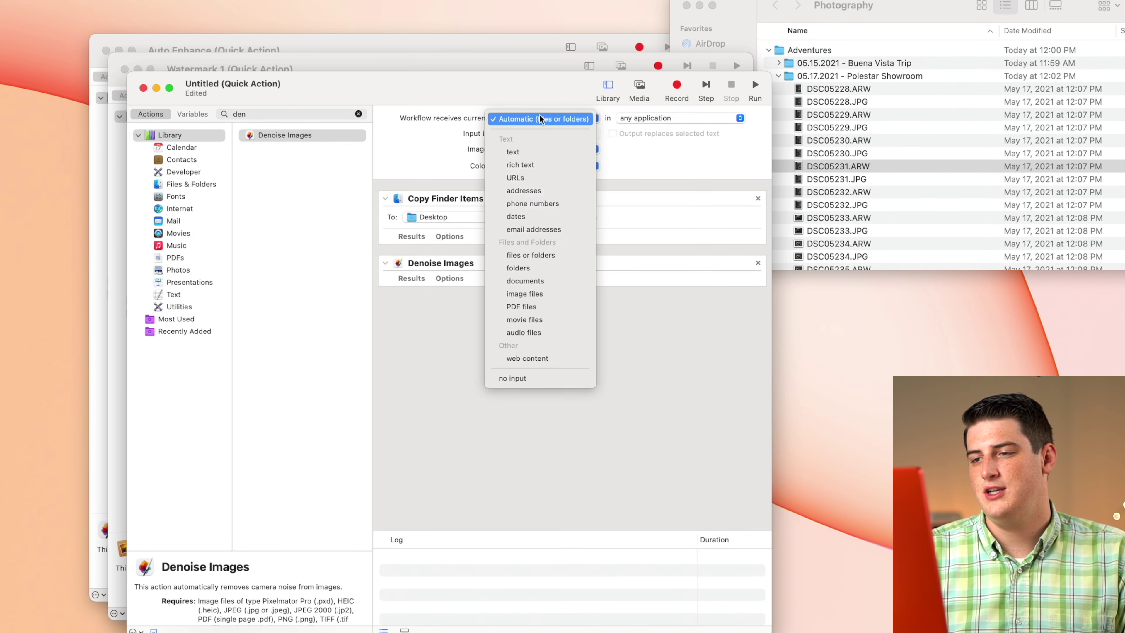
click(530, 293)
click(649, 118)
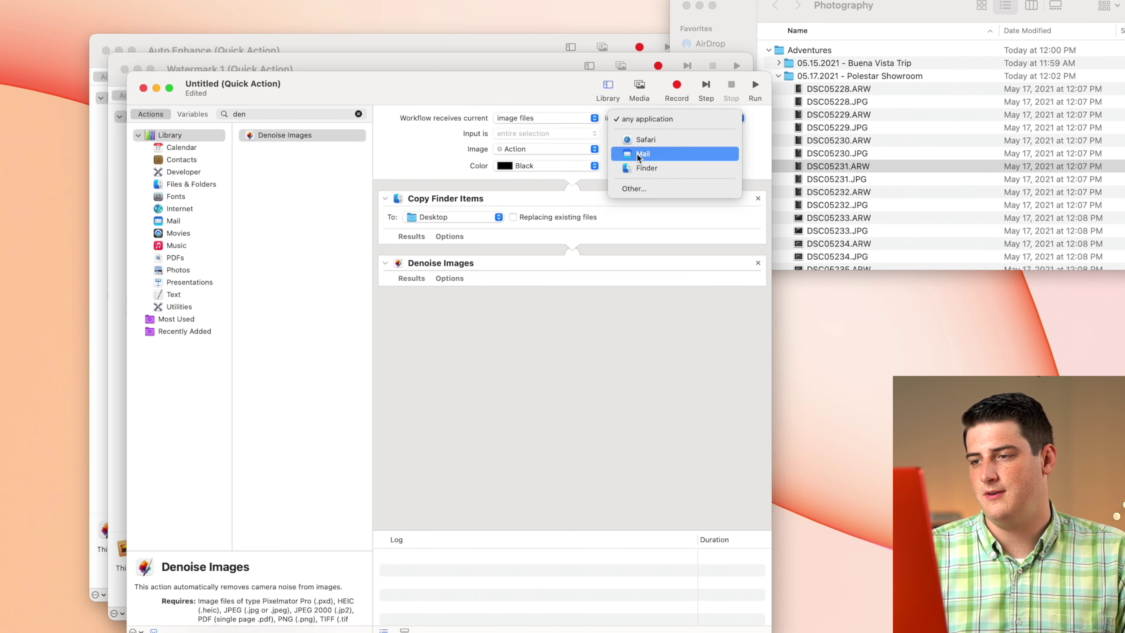
click(637, 168)
- Set the copy destination to Other…, browsing Desktop > Photography > Automations > Denoise
click(451, 217)
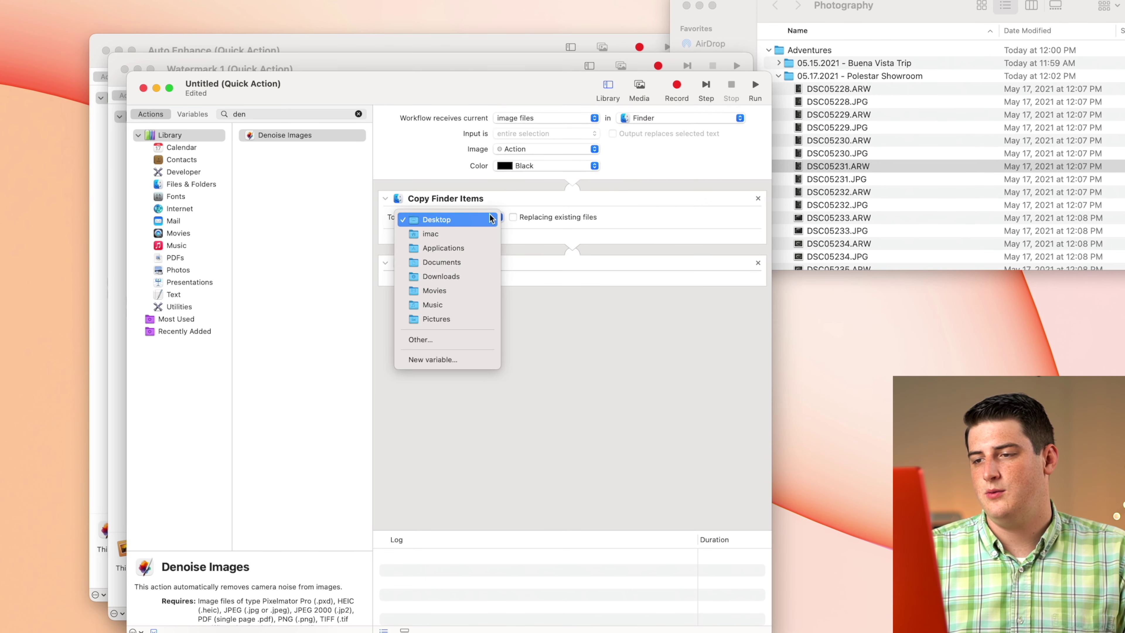
click(426, 340)
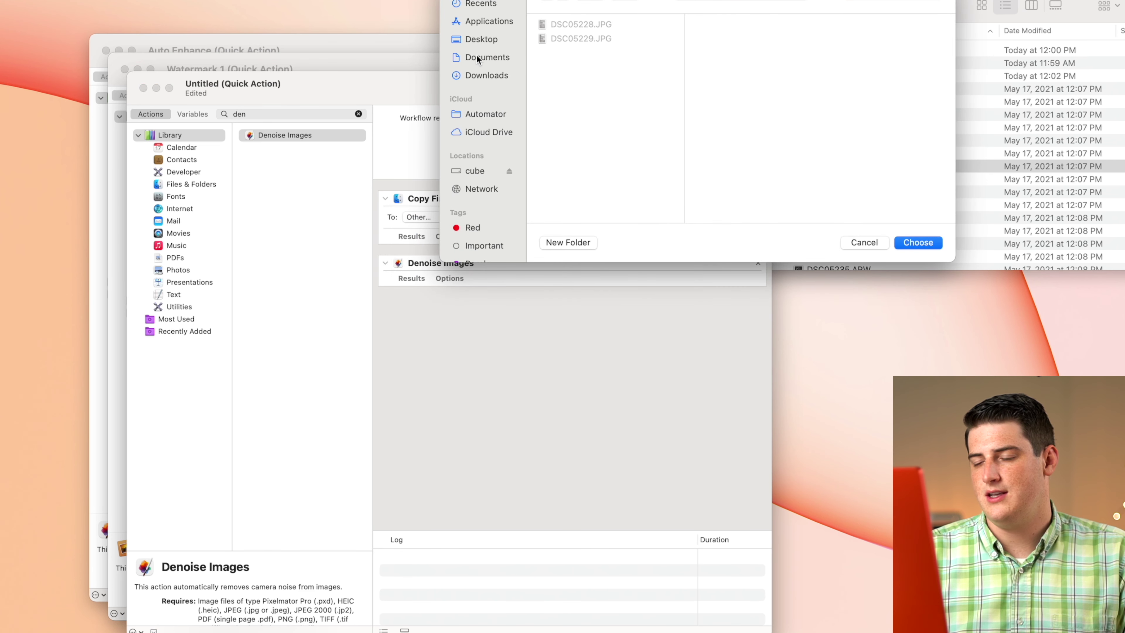
click(477, 40)
click(568, 25)
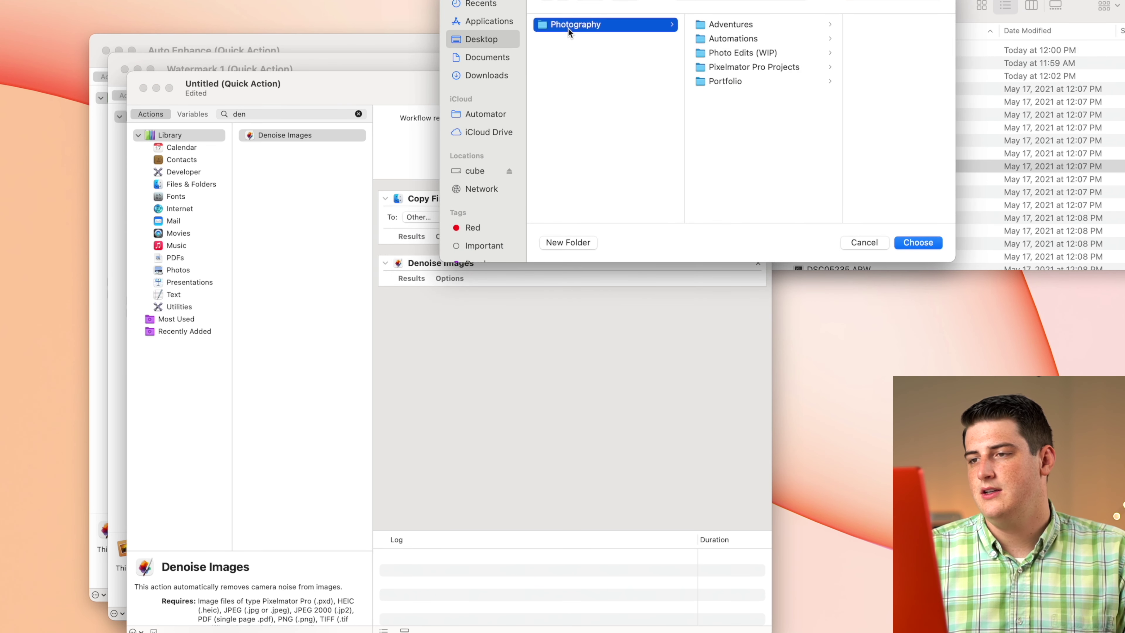
click(732, 38)
click(848, 53)
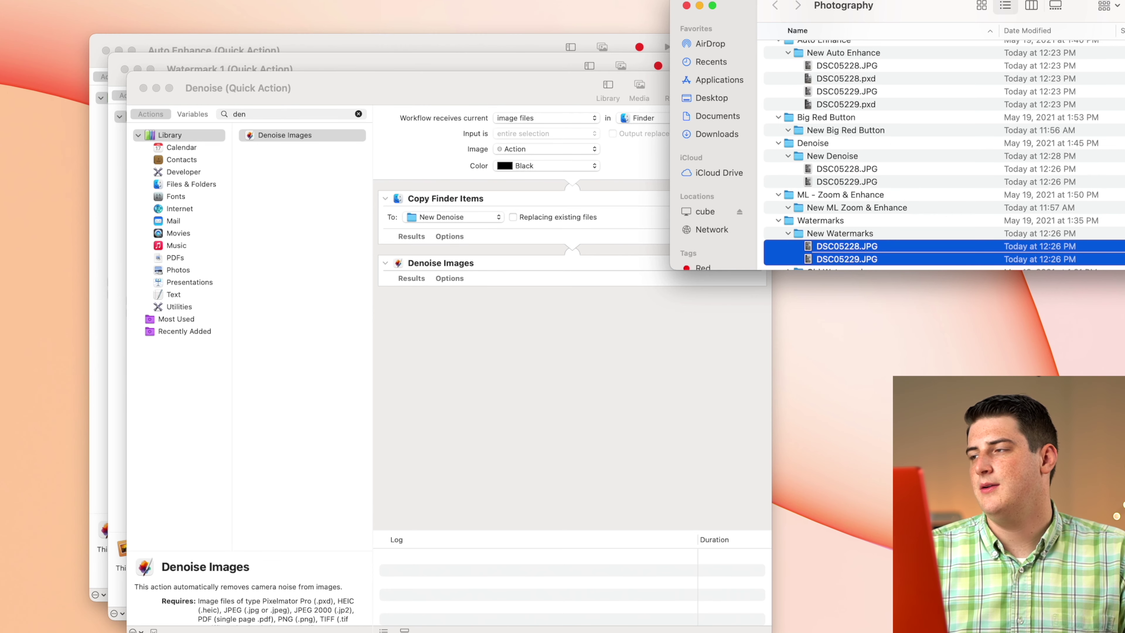
- Quick Look denoised DSC05228.JPG and DSC05229.JPG in New Denoise, zooming in on the car
scroll(930, 102, up, 3)
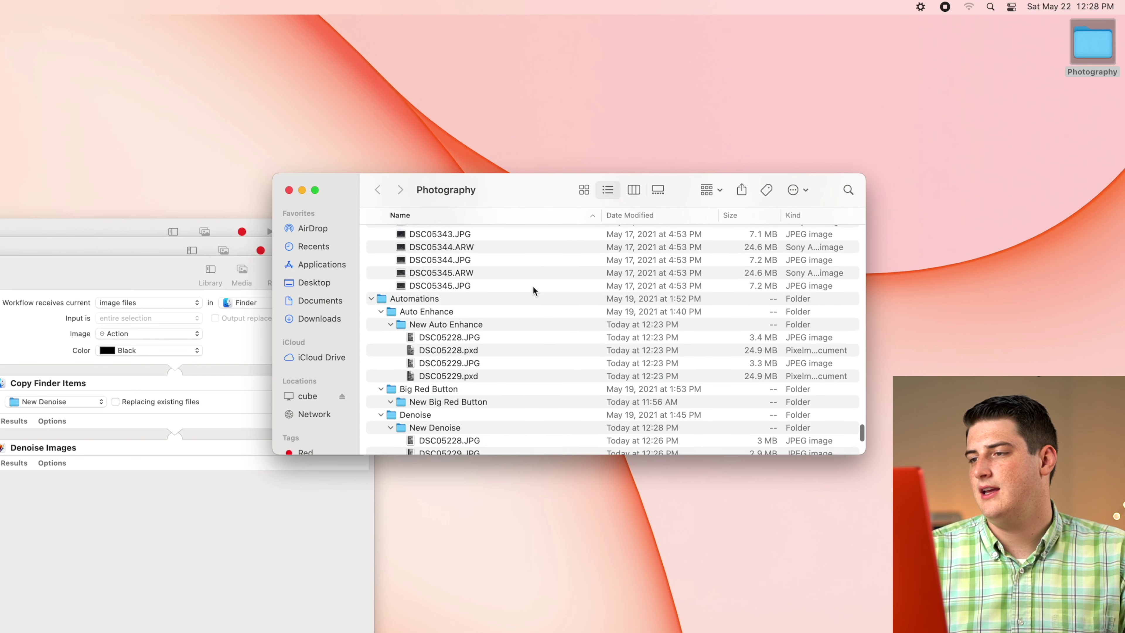
scroll(487, 328, down, 3)
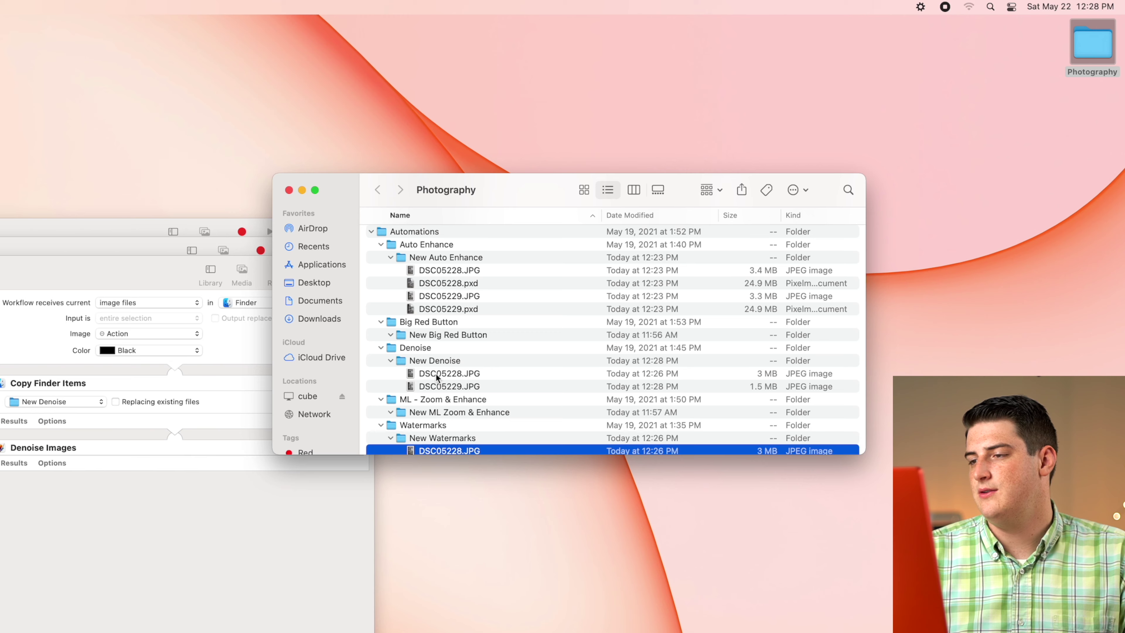
click(435, 373)
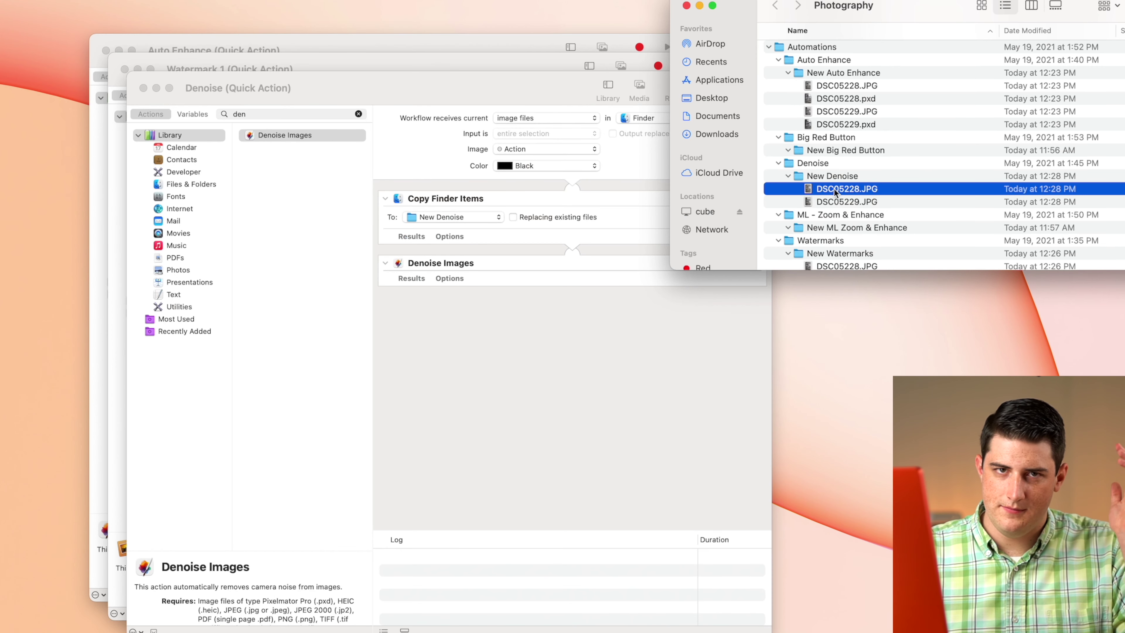
key(space)
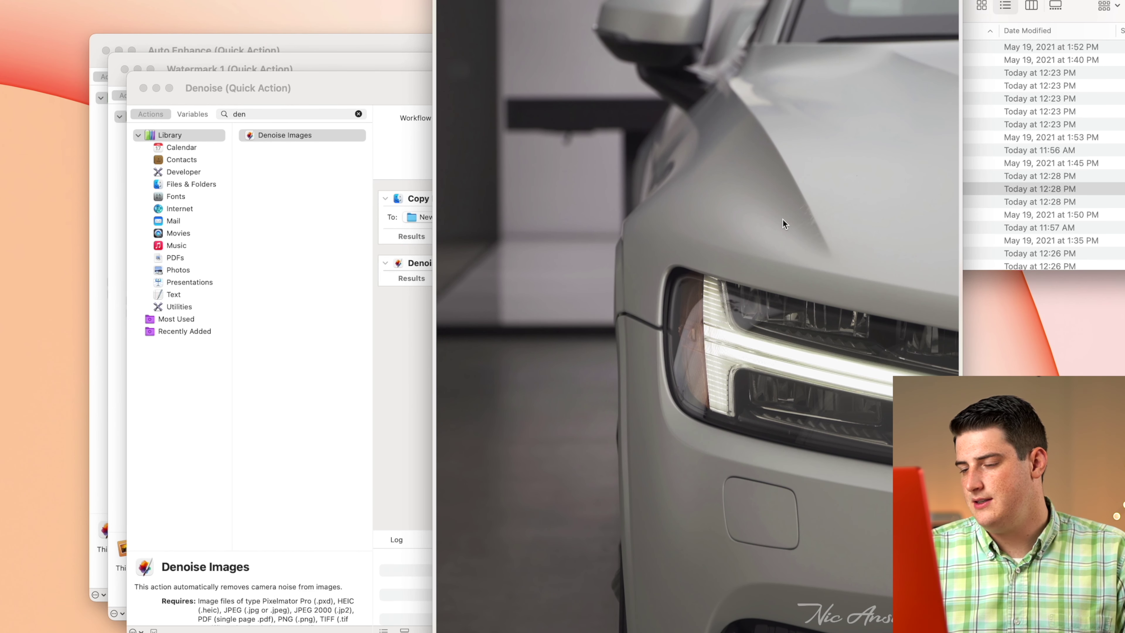
key(Down)
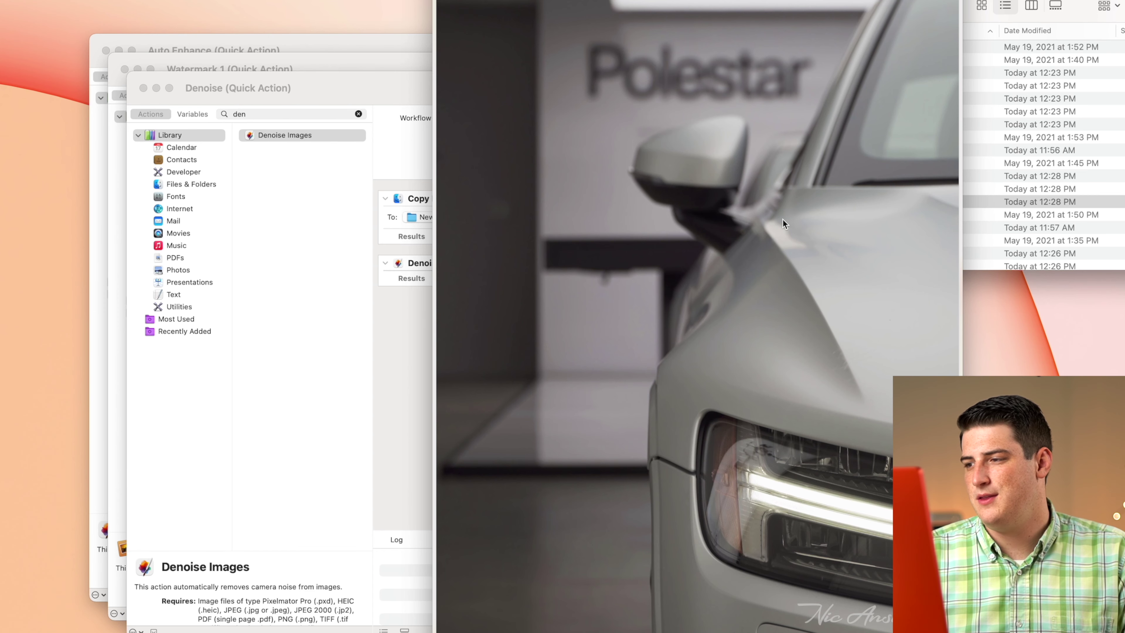
scroll(751, 154, up, 10)
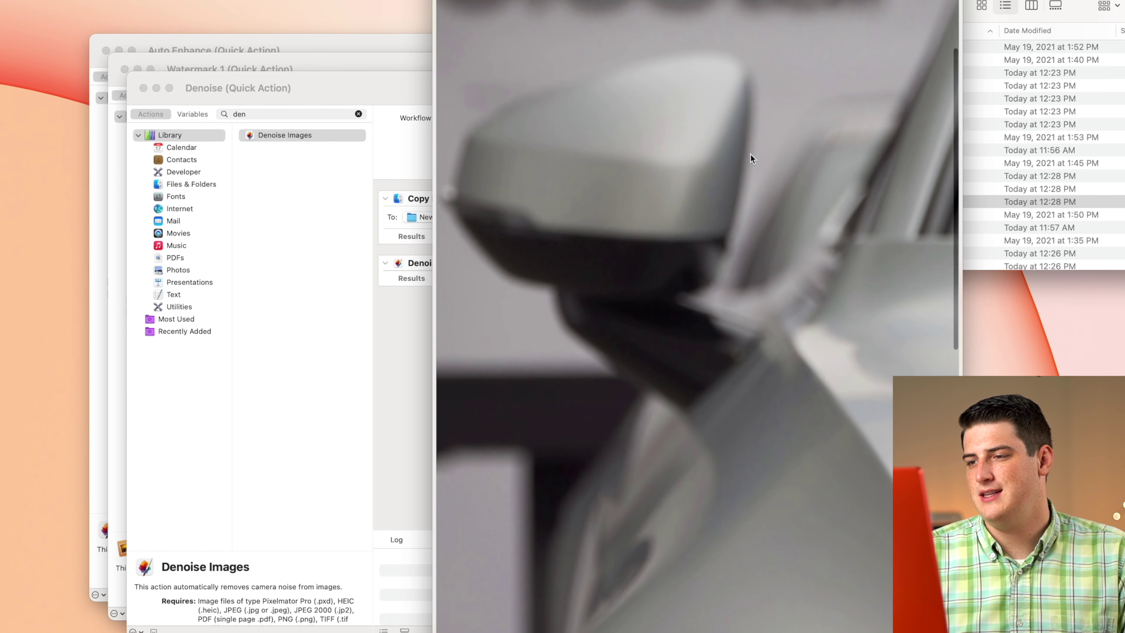
scroll(752, 159, up, 3)
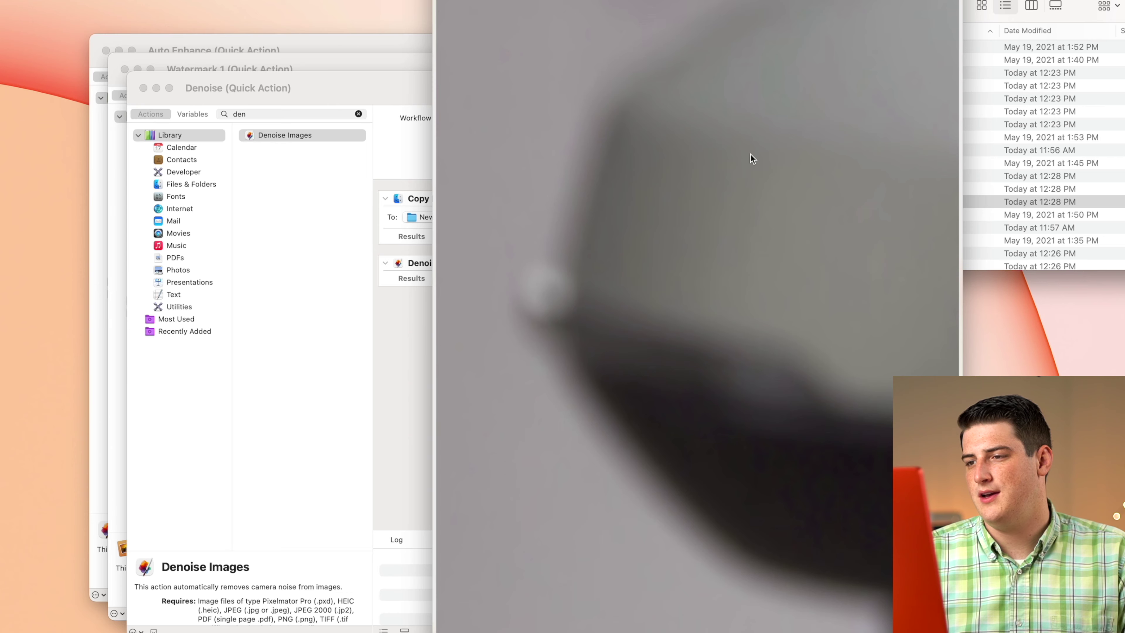
scroll(752, 158, down, 10)
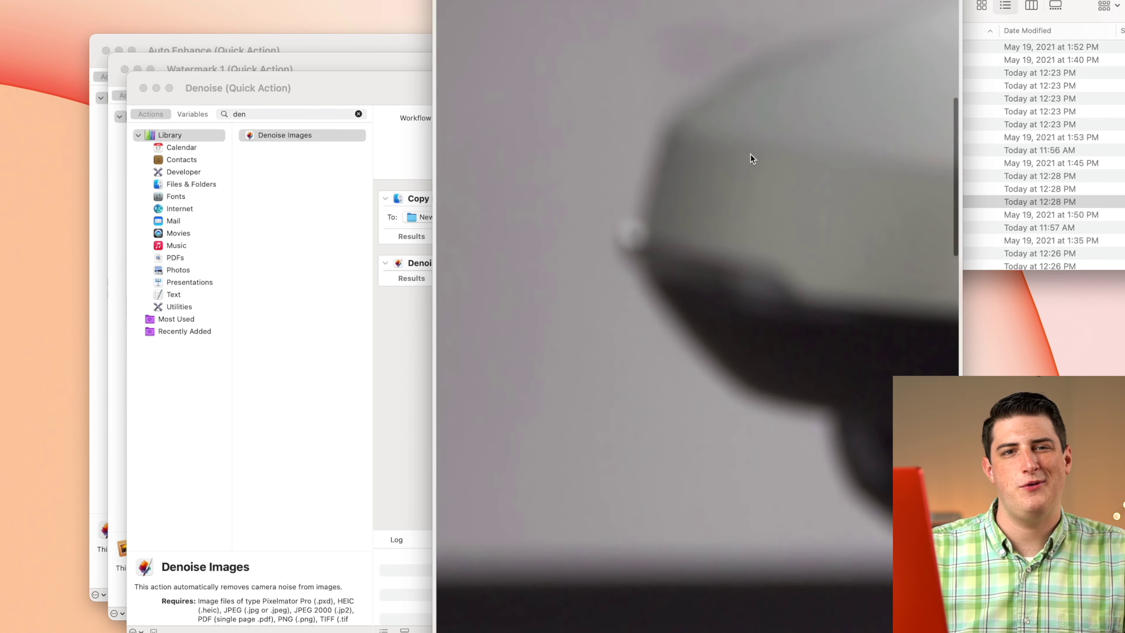
key(space)
key(Up)
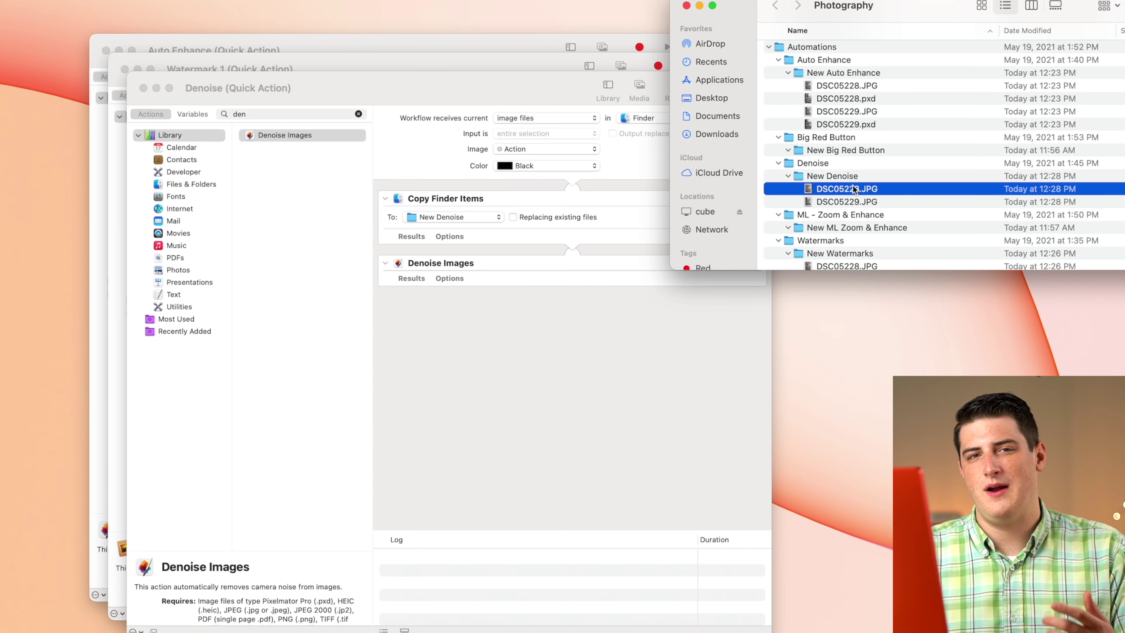
- Start a new Automator document as a Quick Action
click(465, 472)
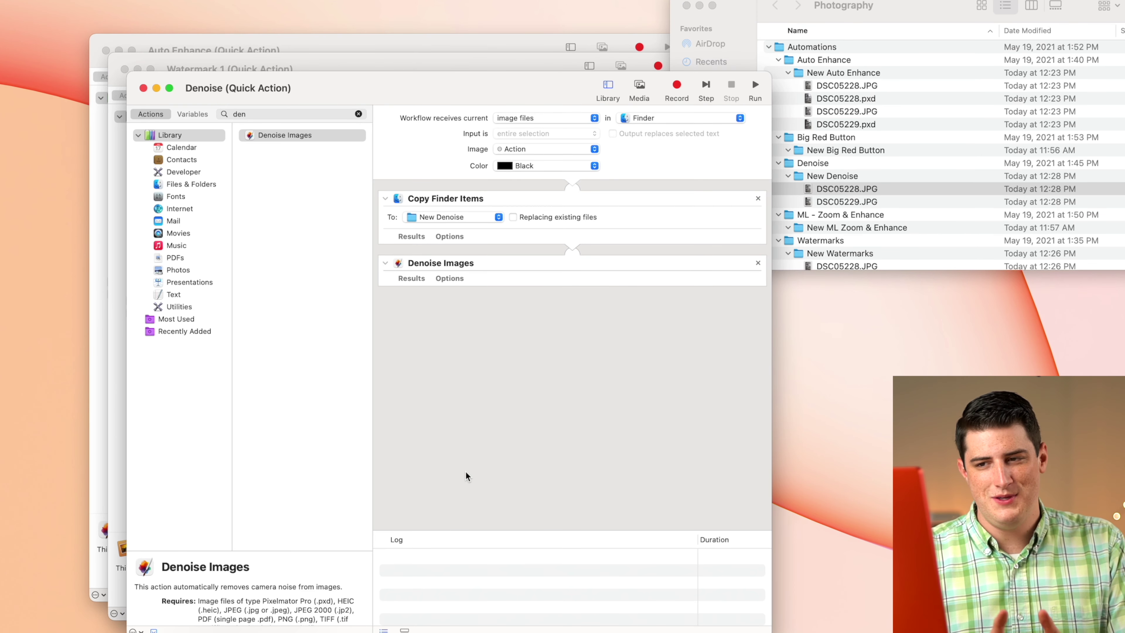
key(super+n)
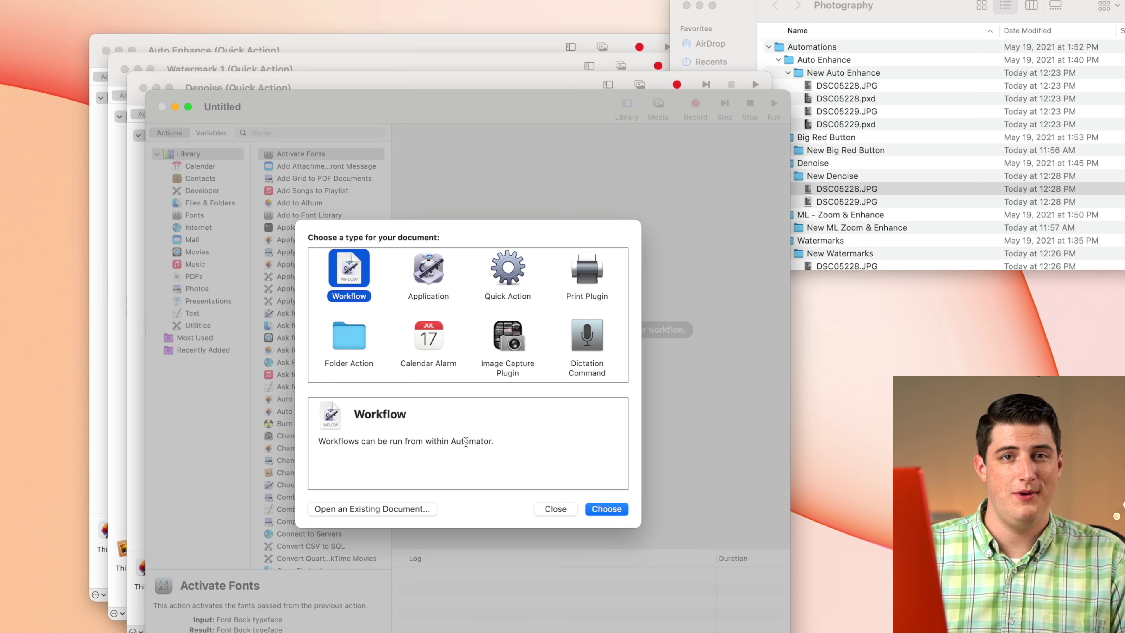
double_click(499, 264)
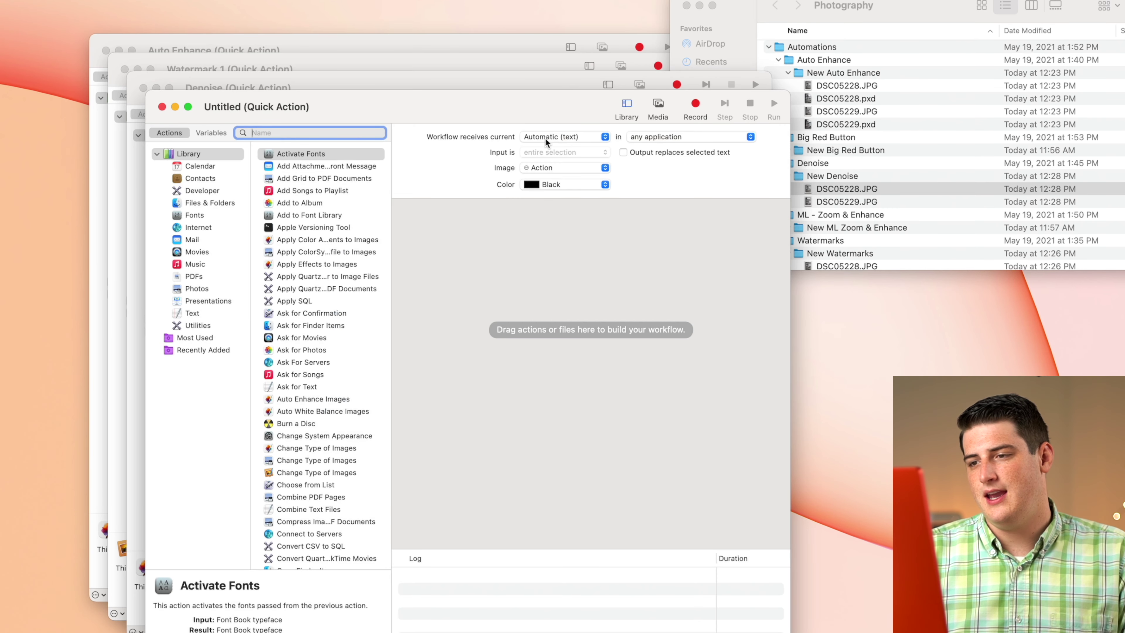
- Set it to receive image files in Finder and pick Increase Resolution of Images via 'inc'
click(546, 137)
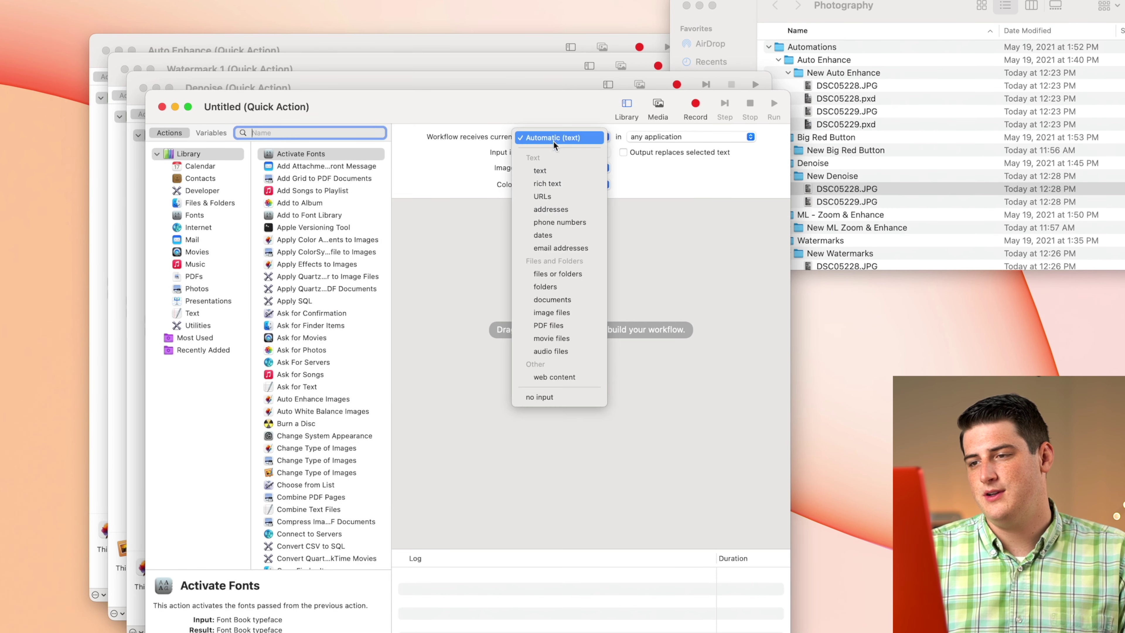
click(544, 312)
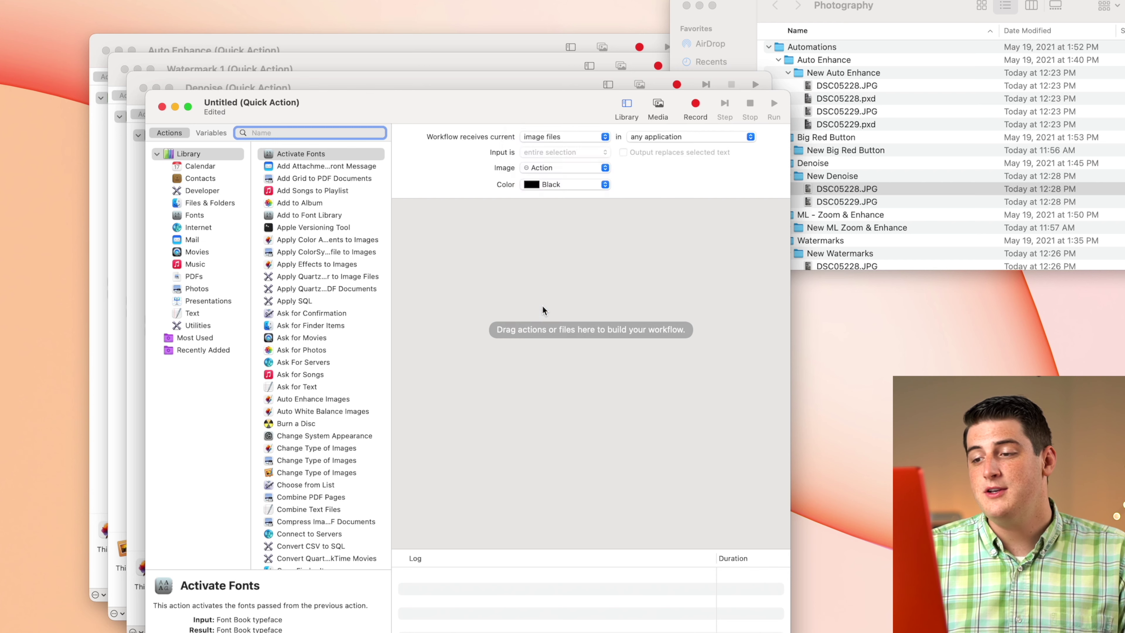
click(670, 138)
click(659, 189)
text(i)
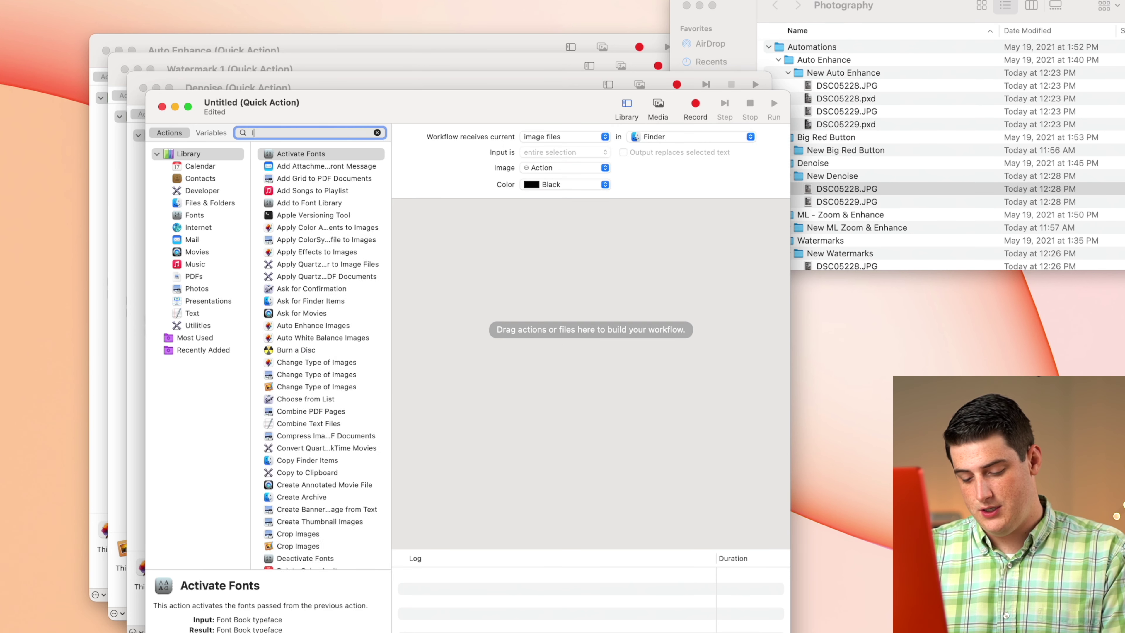
text(nc)
click(333, 153)
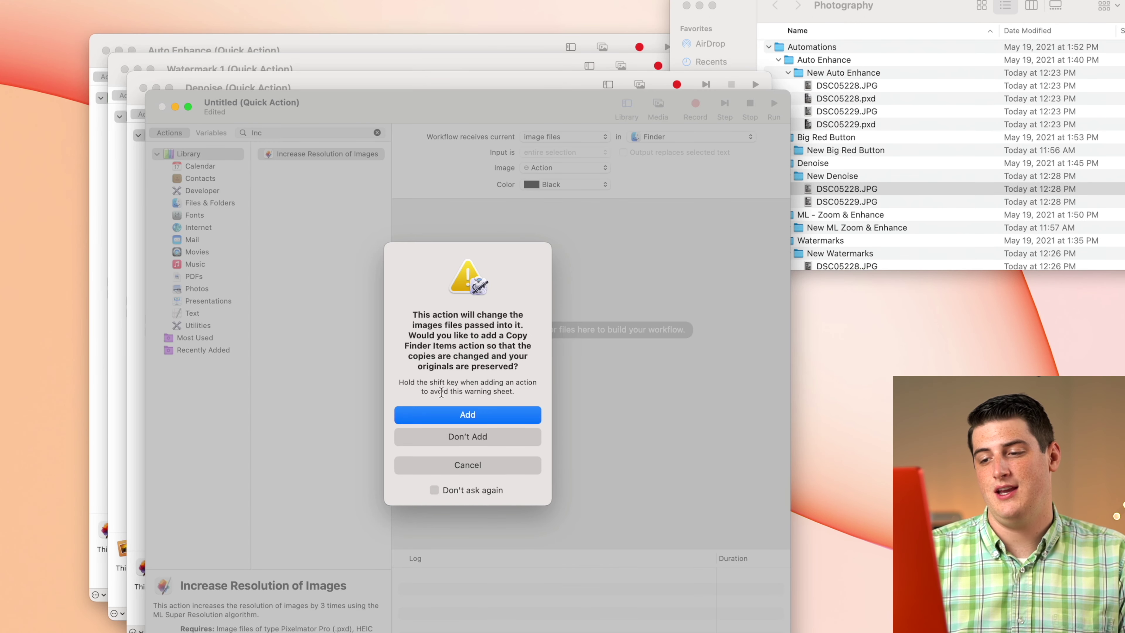
- Add a copy step that copies images into the New ML Zoom & Enhance folder
click(438, 417)
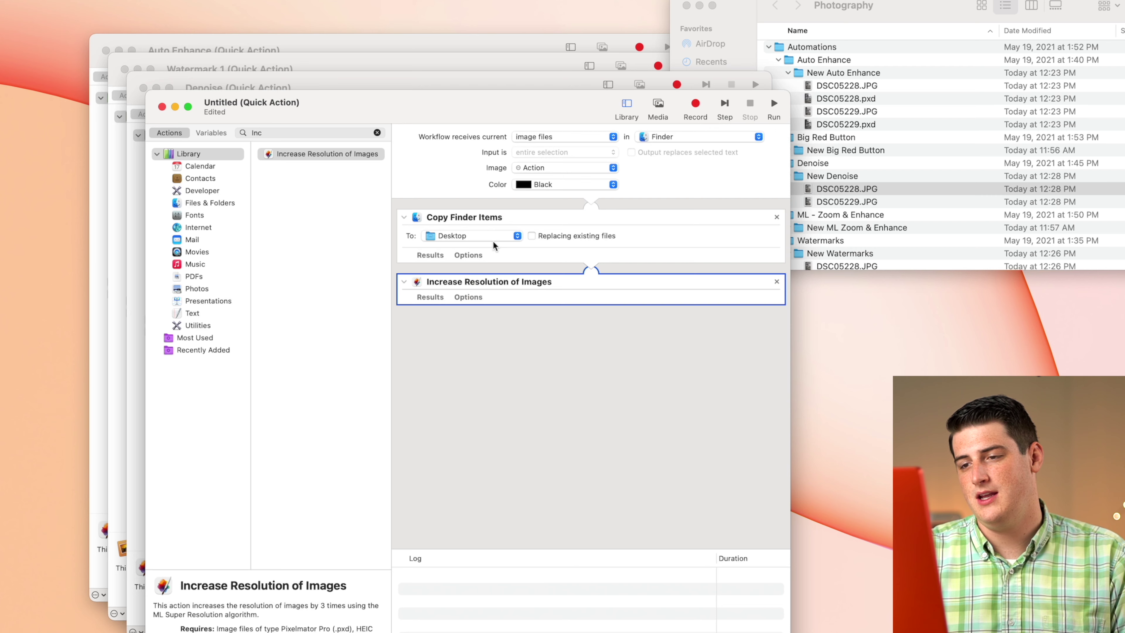
click(493, 237)
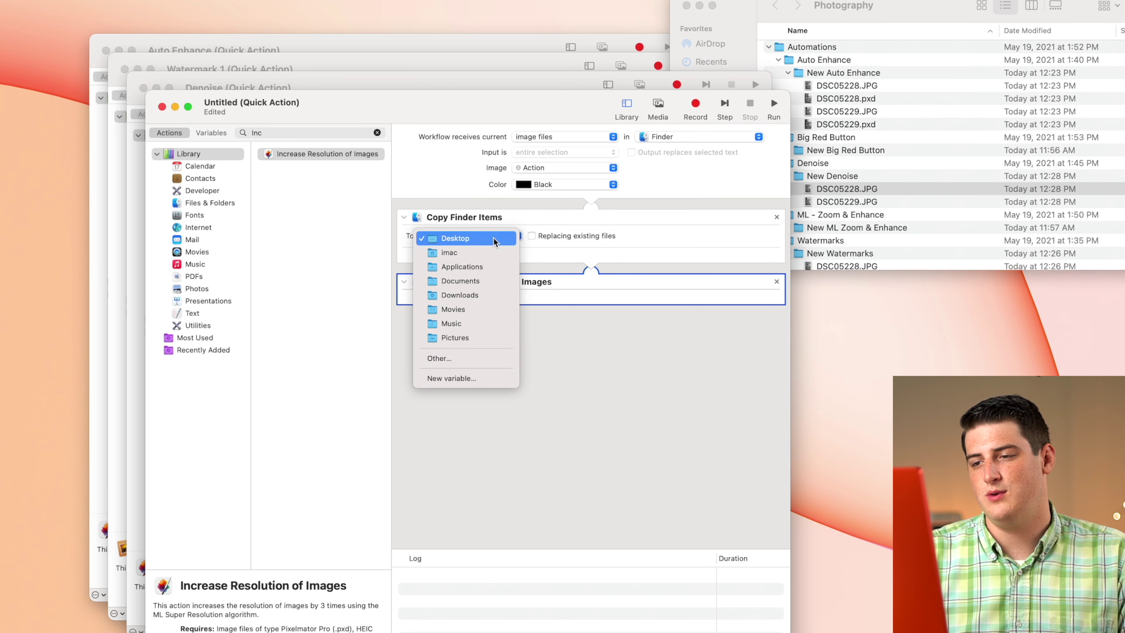
click(442, 359)
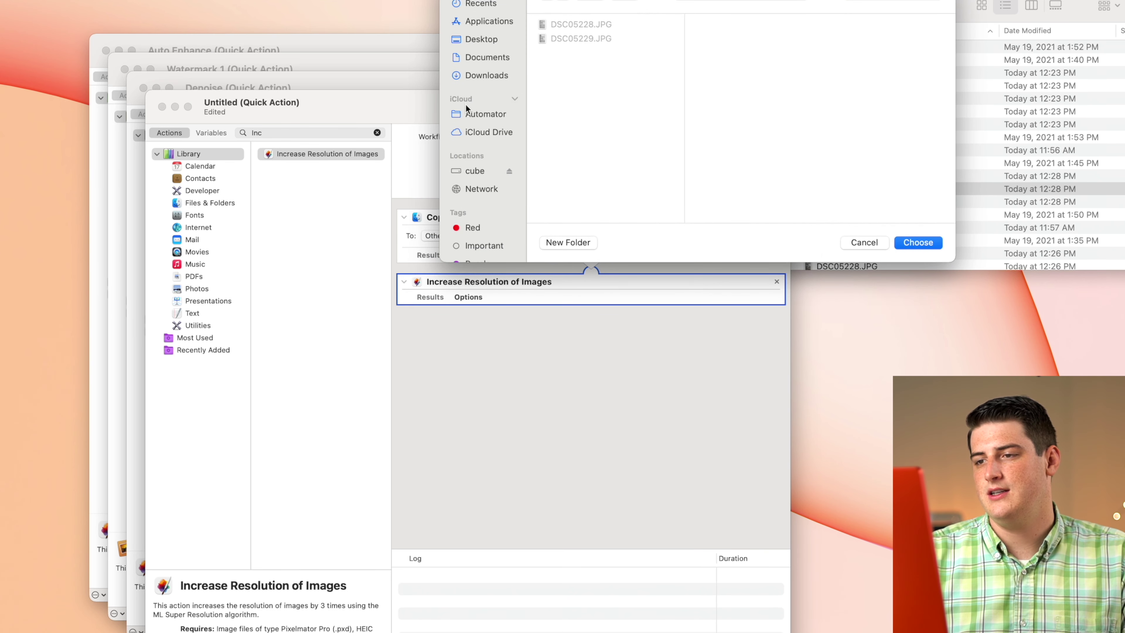
click(481, 39)
click(576, 39)
click(706, 66)
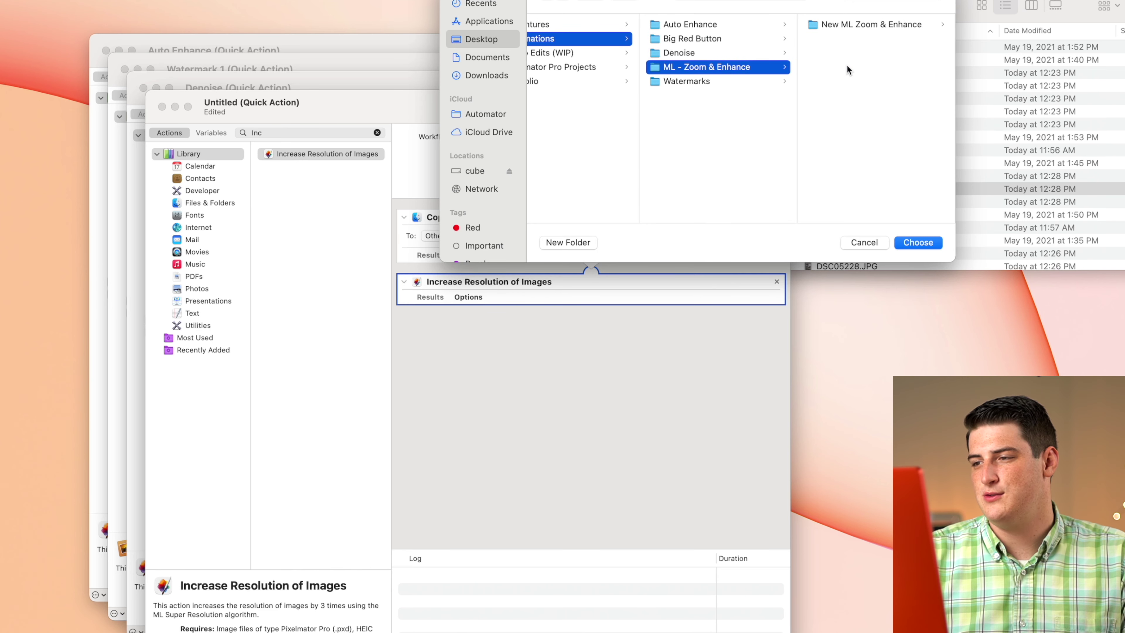
click(860, 25)
click(921, 240)
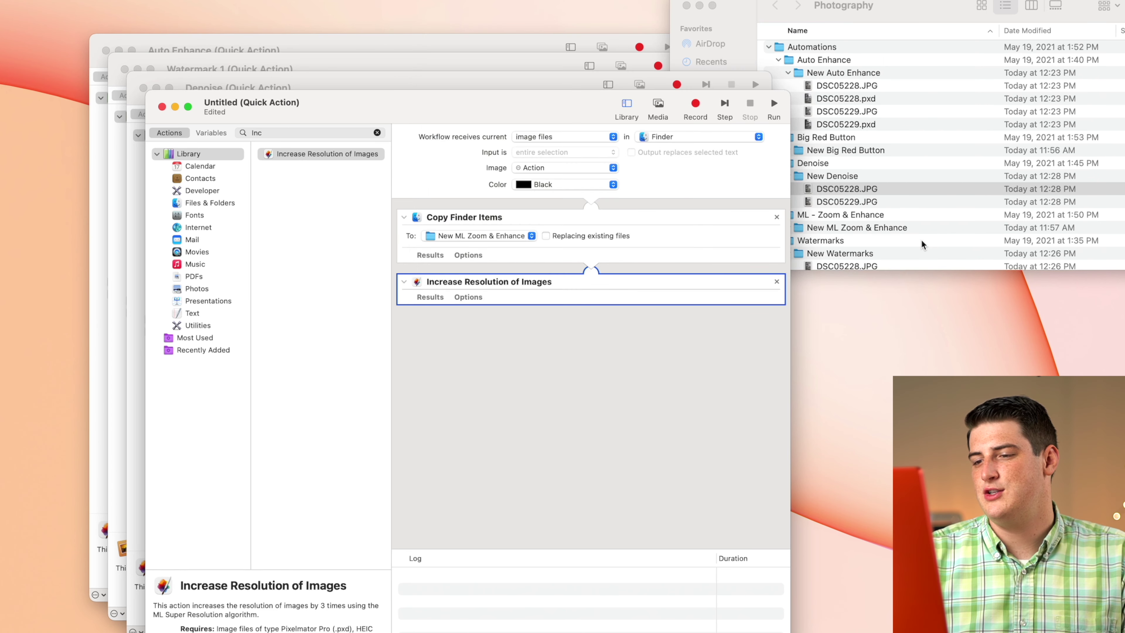
click(583, 370)
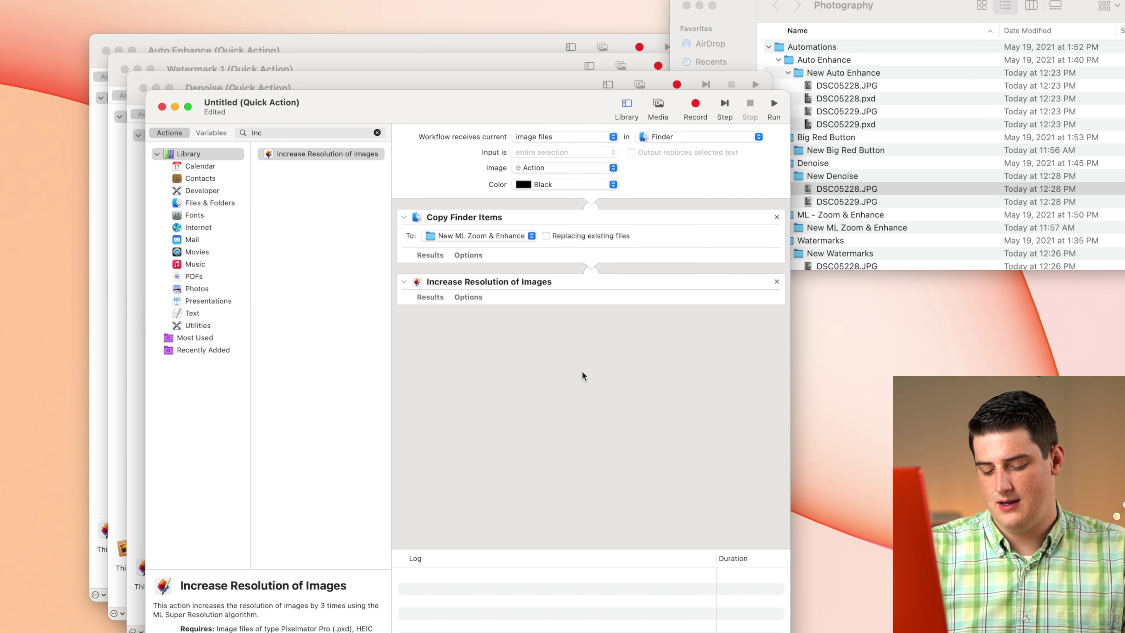
- Save the Quick Action as 'Zoom & Enhance'
key(super+s)
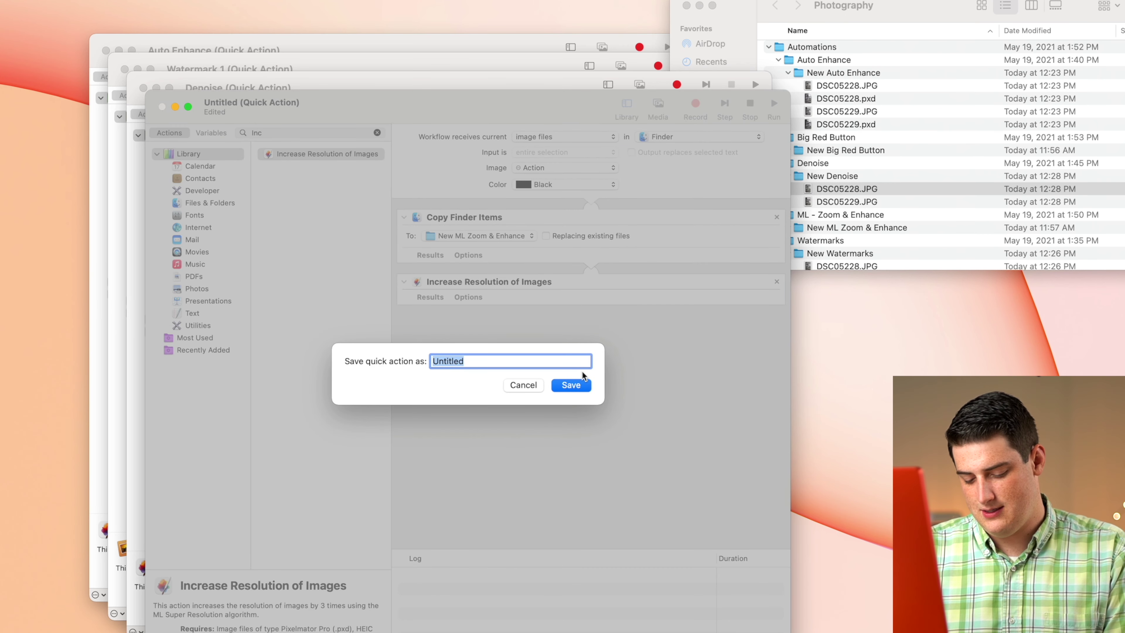
text(Zoom & Enhance)
key(Return)
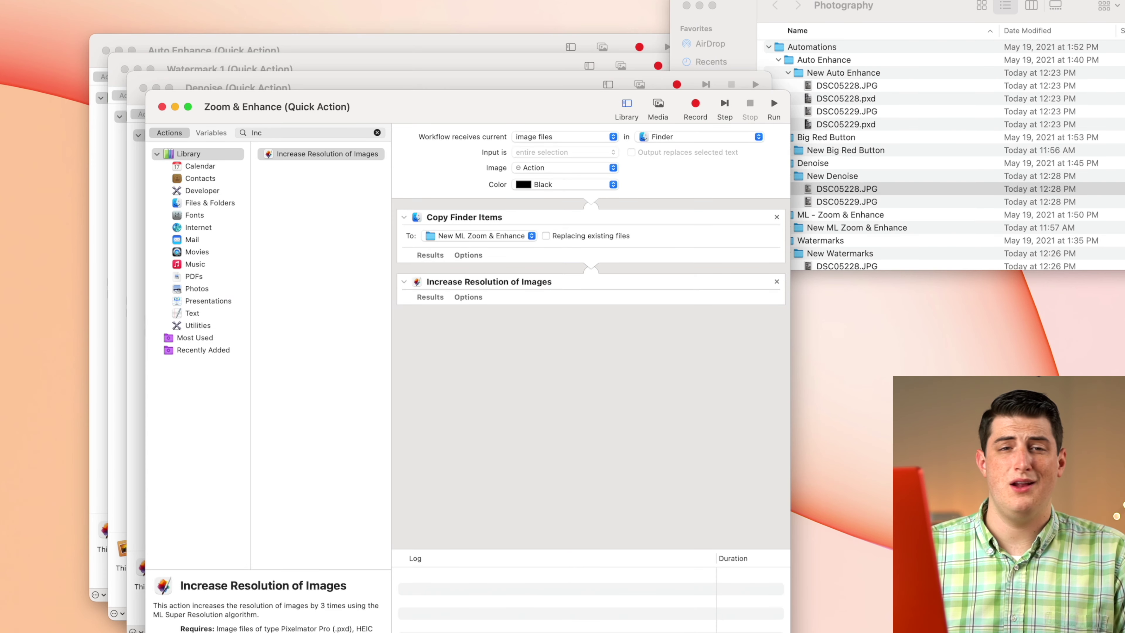
- Run the Zoom & Enhance Quick Action on watermarked DSC05228.JPG from its context menu
scroll(877, 191, down, 3)
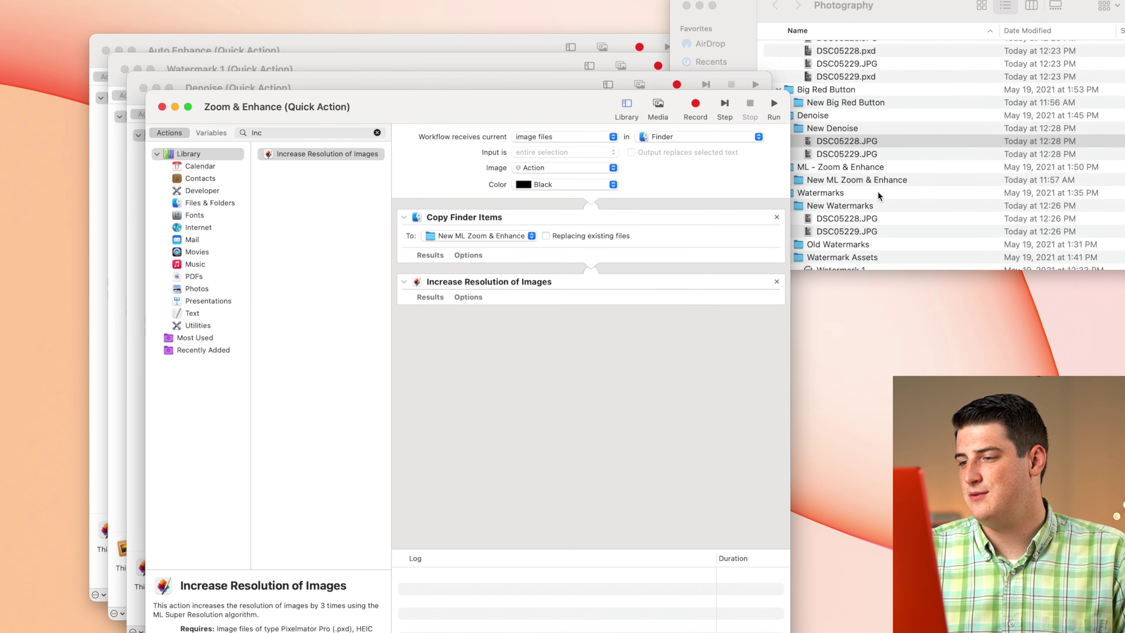
click(877, 191)
click(871, 217)
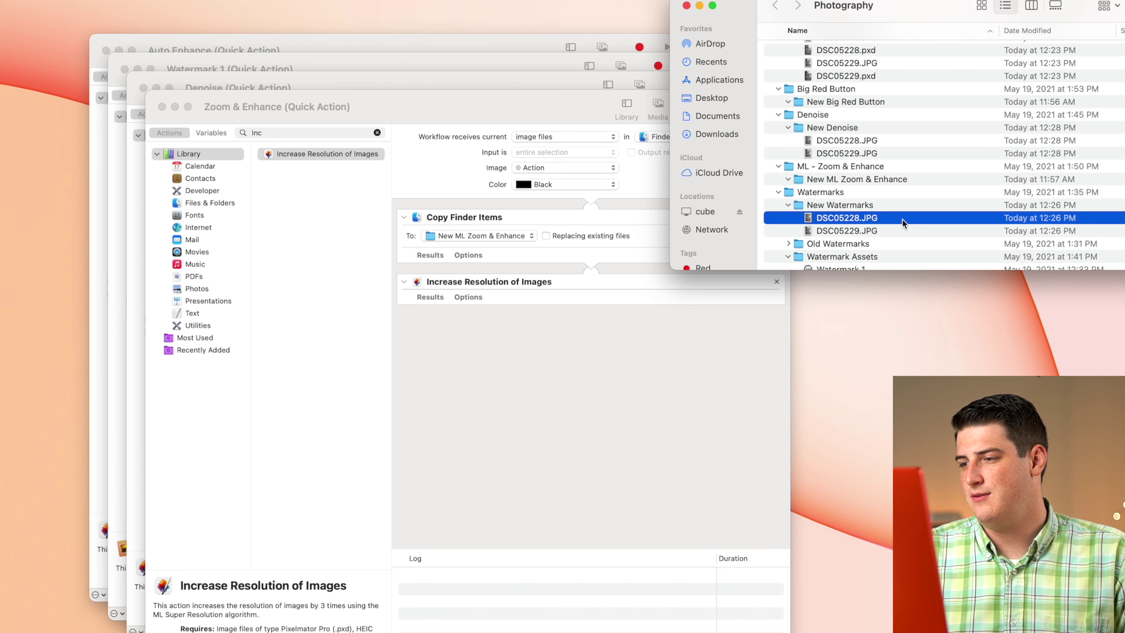
right_click(902, 219)
mouse_move(1004, 391)
mouse_move(1017, 450)
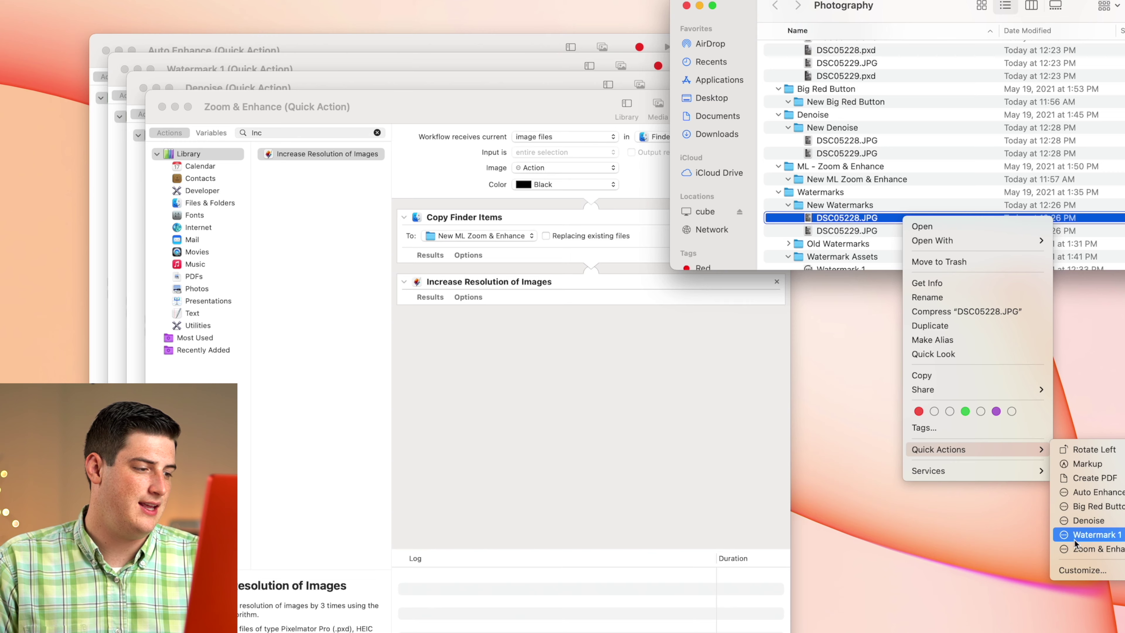
click(1093, 551)
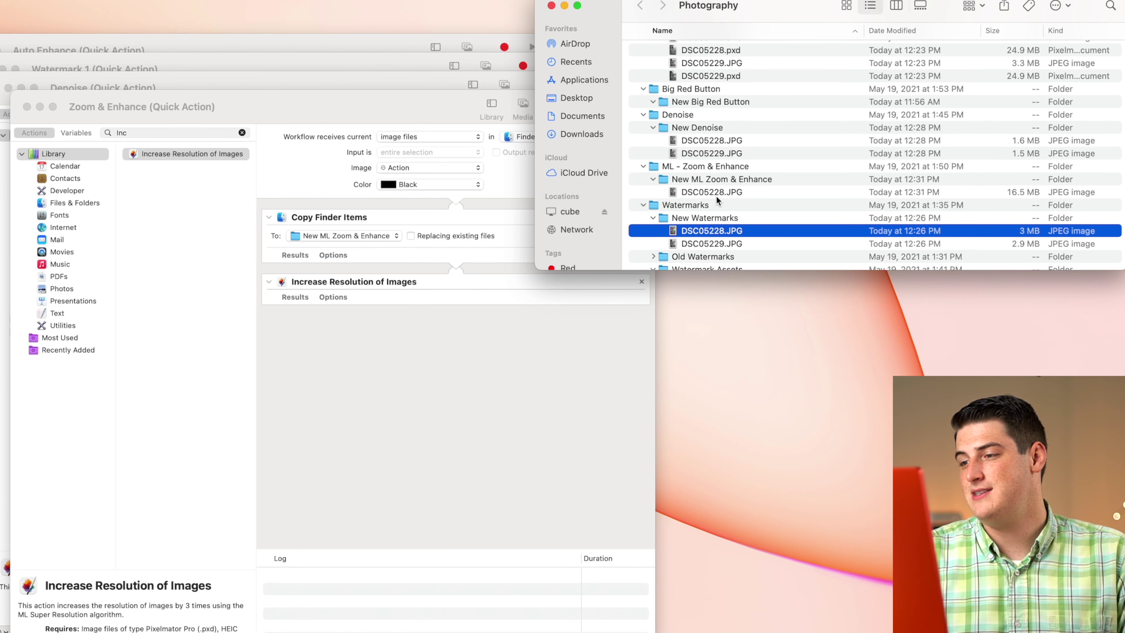
click(468, 381)
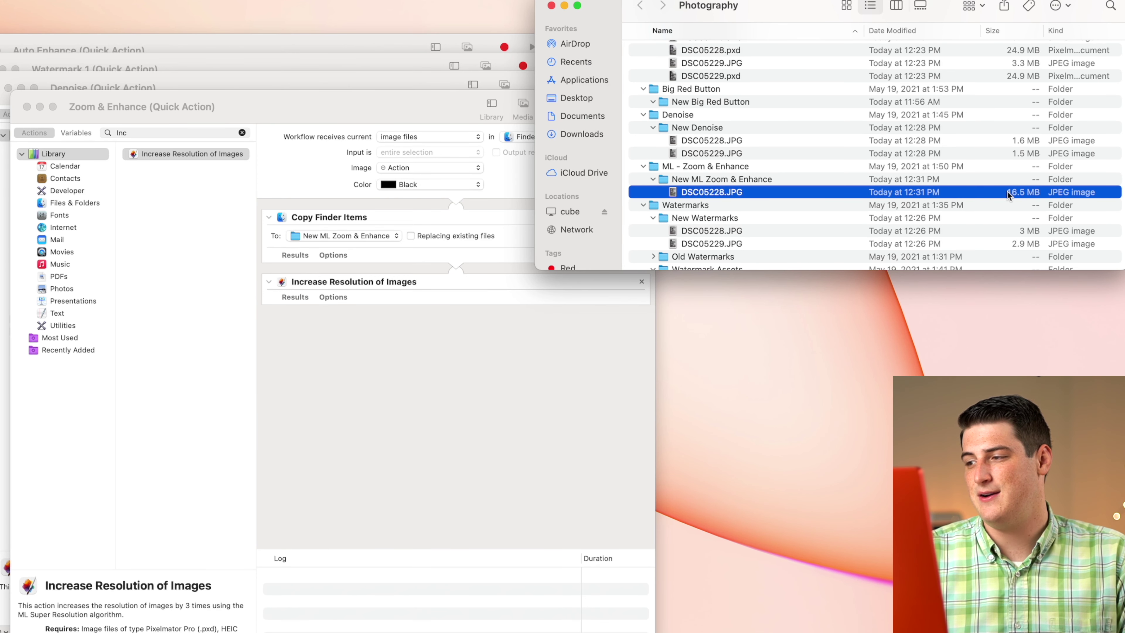
key(space)
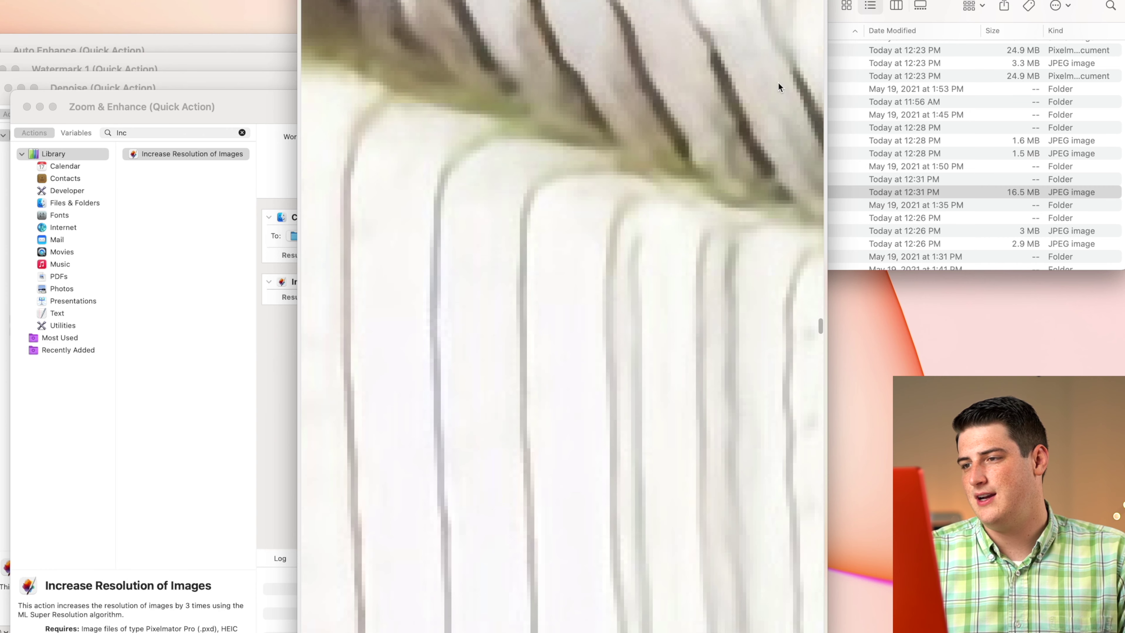
key(space)
click(939, 232)
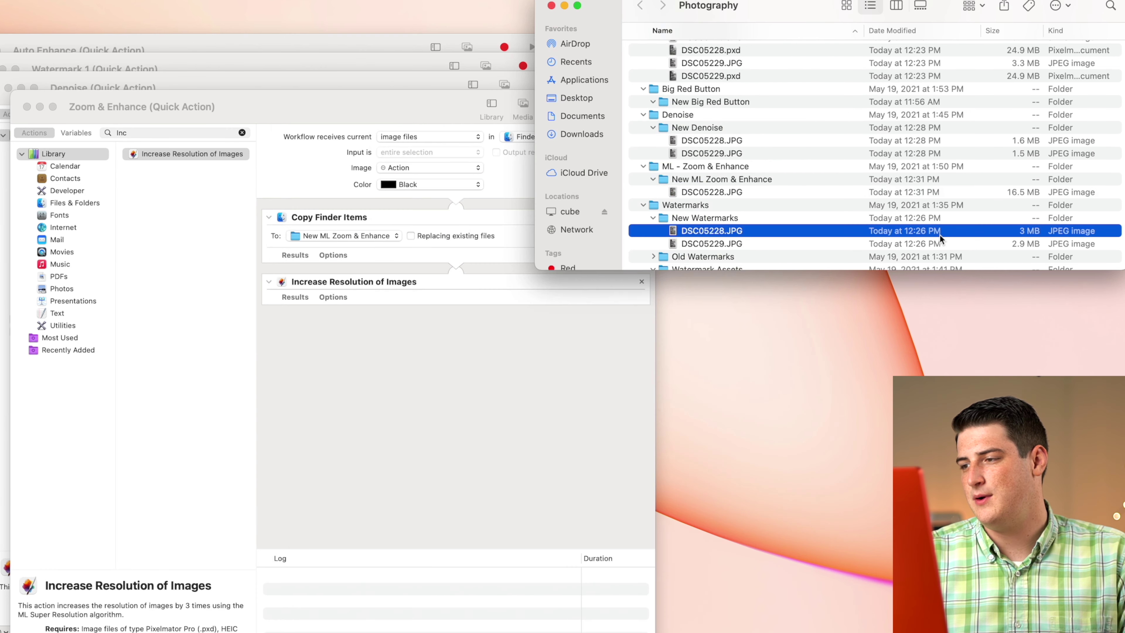
key(space)
scroll(596, 368, up, 10)
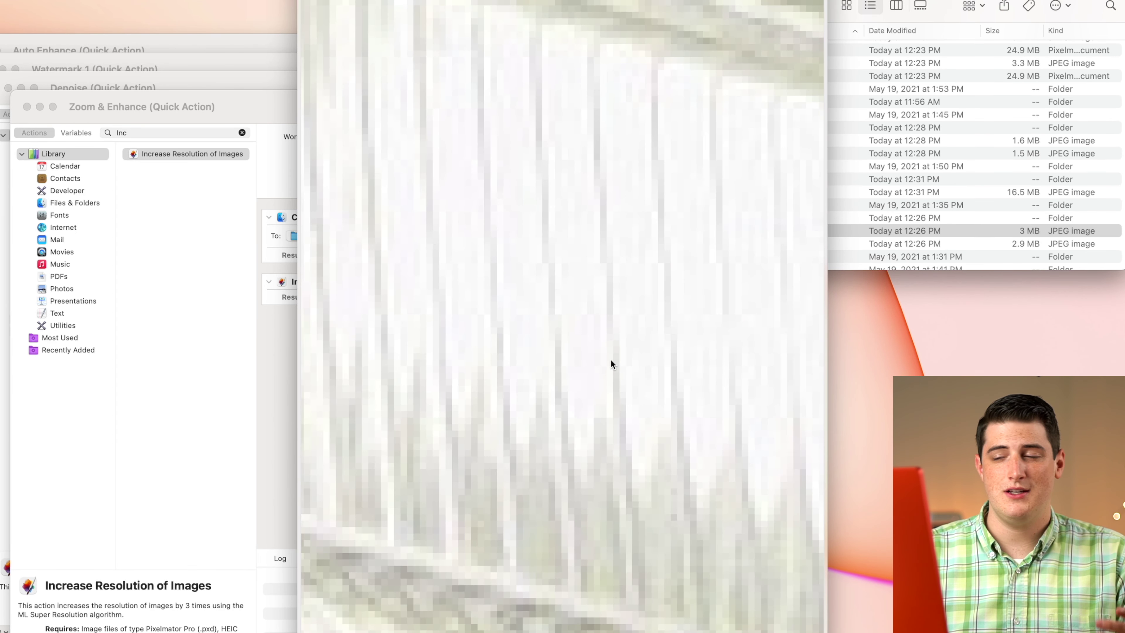
key(space)
click(814, 190)
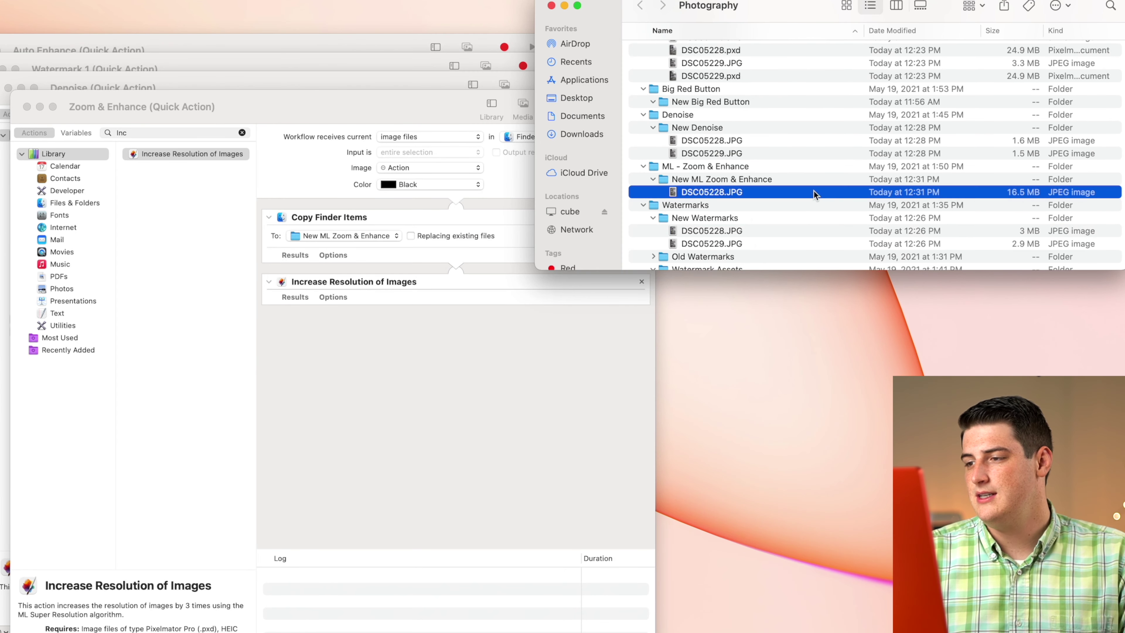
key(space)
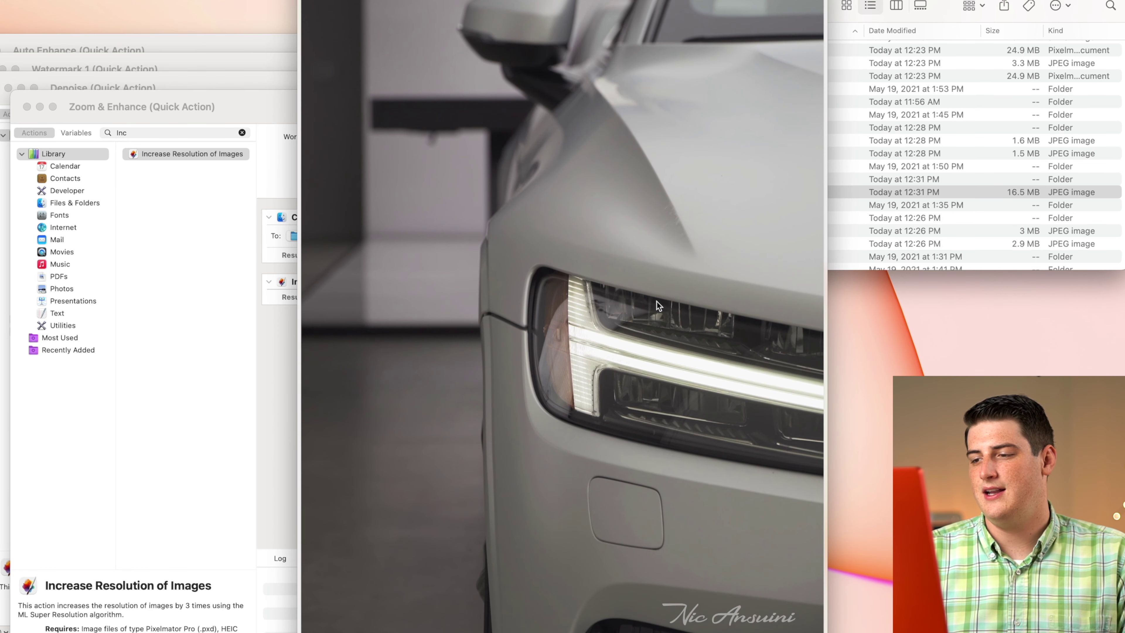
scroll(657, 301, up, 8)
scroll(479, 396, up, 10)
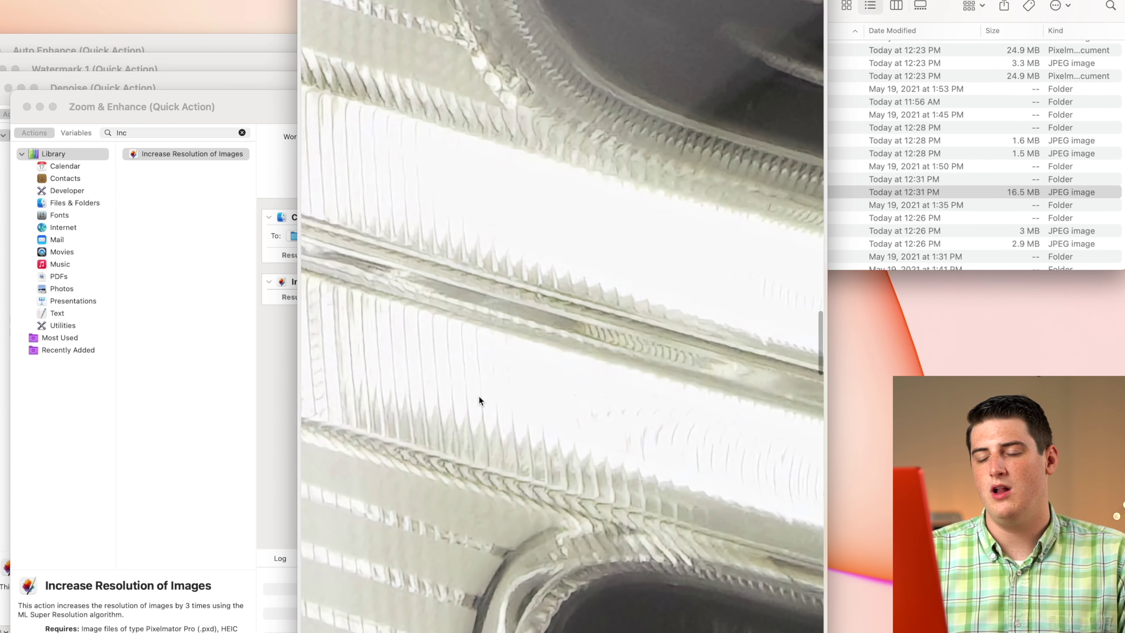
key(space)
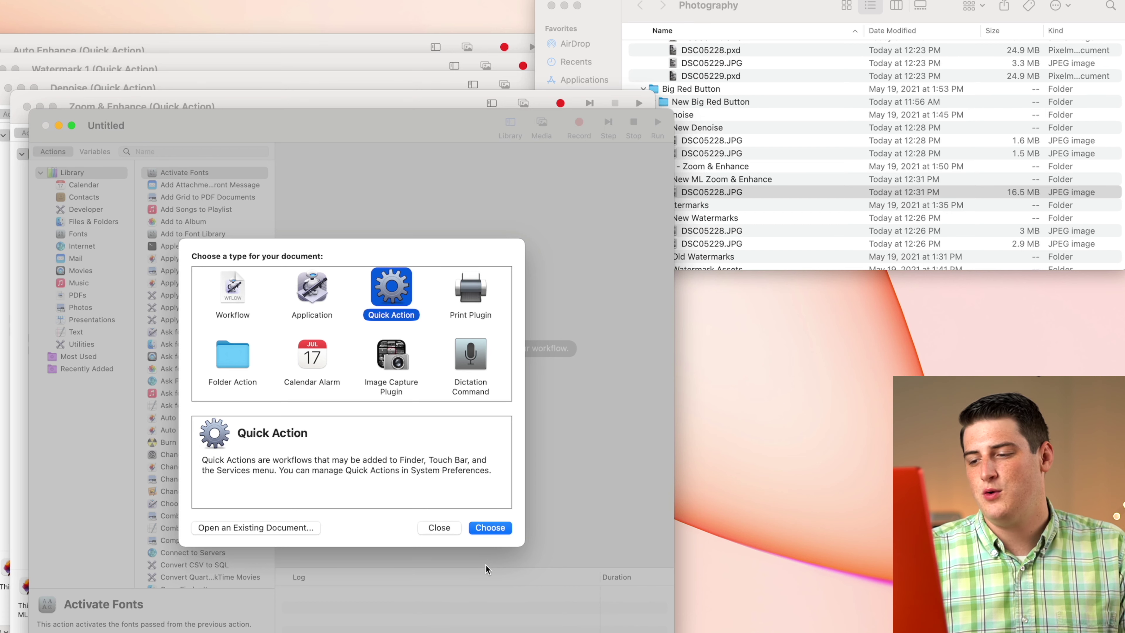
- Create a new Quick Action set to receive image files in Finder
click(489, 530)
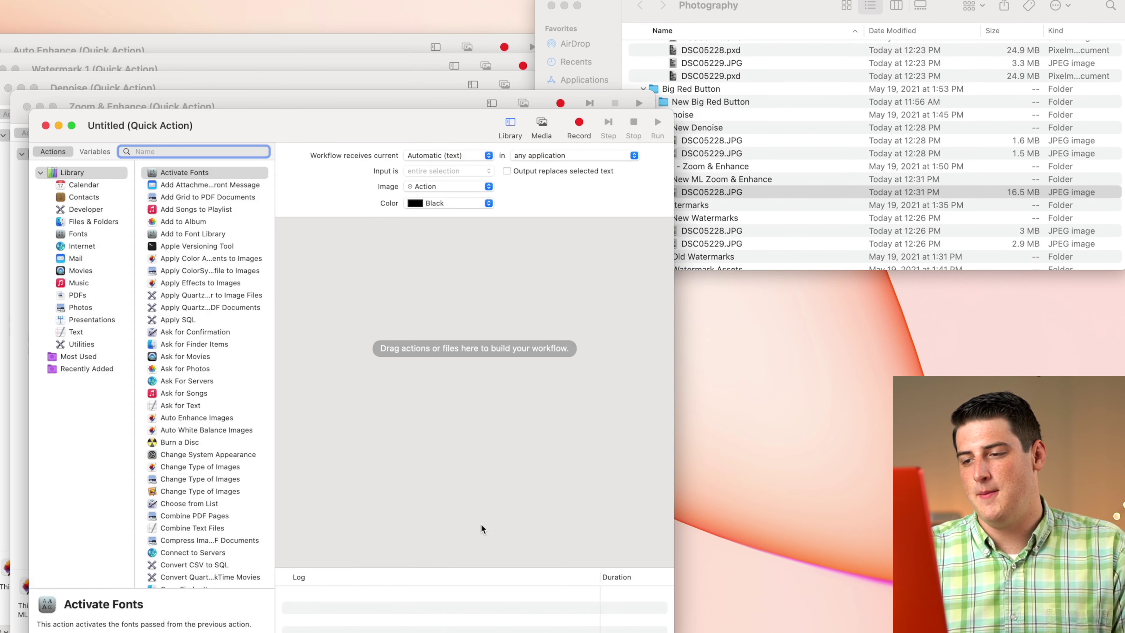
click(443, 155)
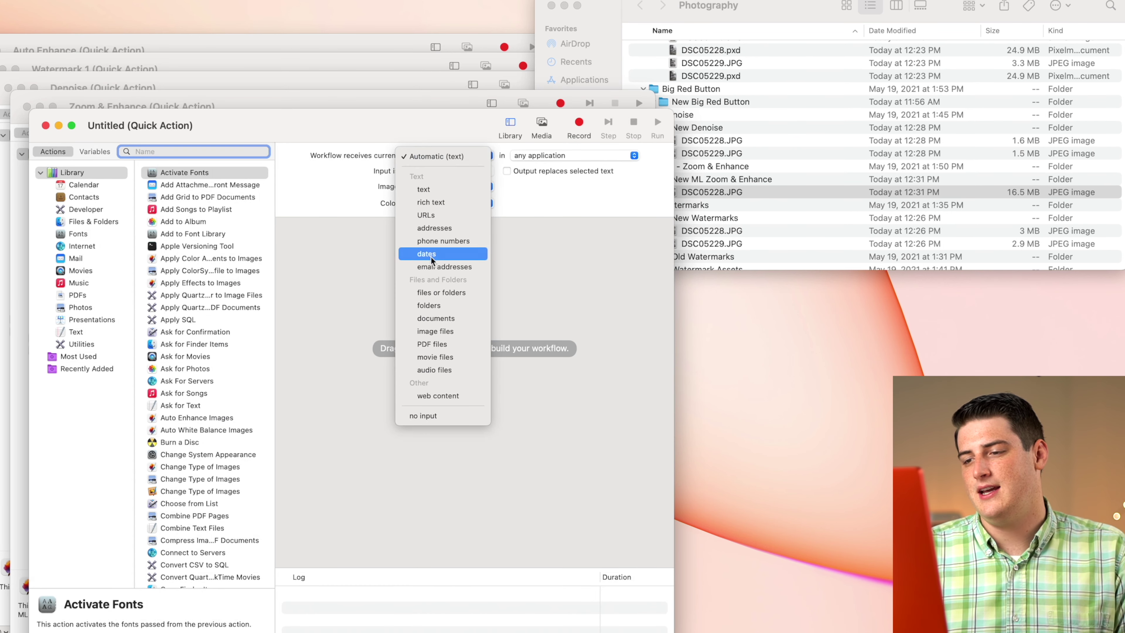
click(432, 331)
click(531, 156)
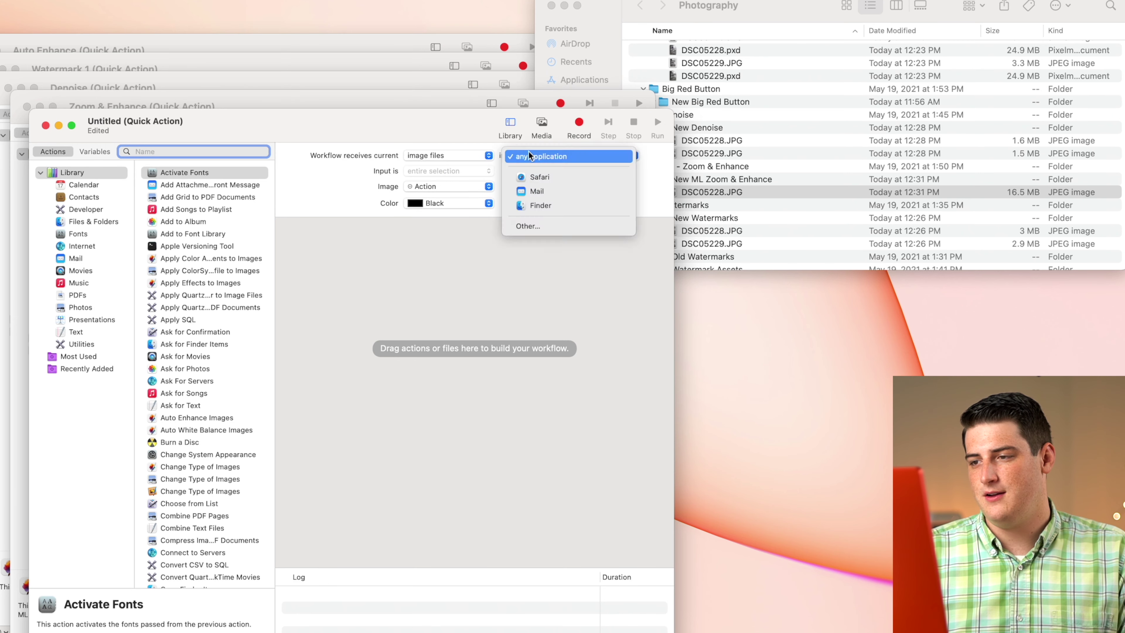
click(523, 206)
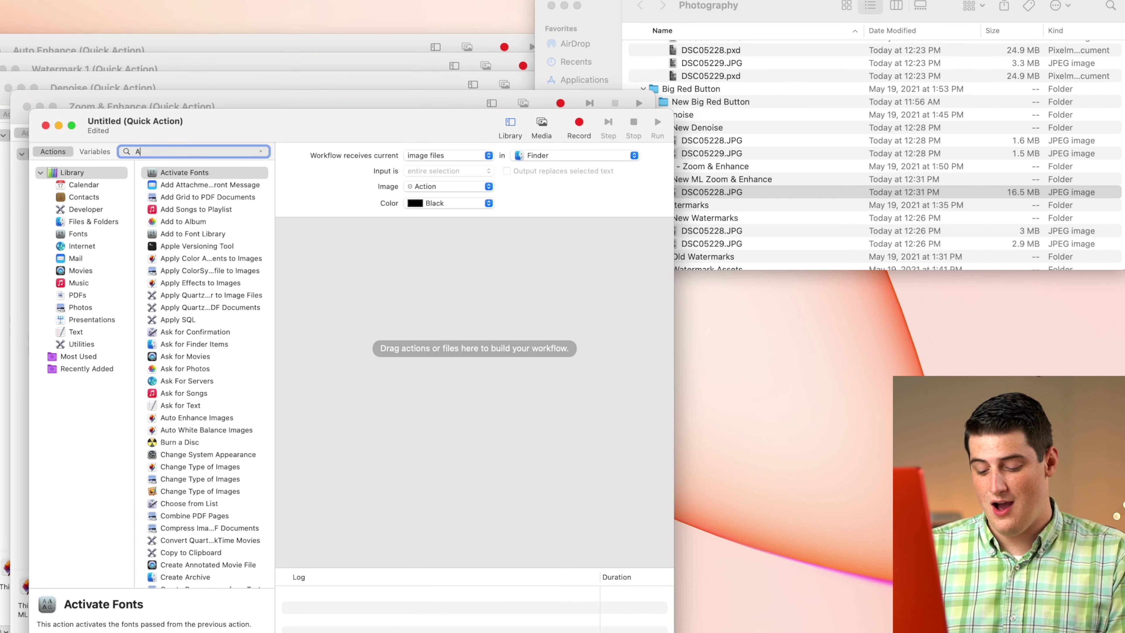
- Add Auto Enhance Images, copying the photos first into the New Big Red Button folder
text(Auto)
drag(190, 200, 512, 320)
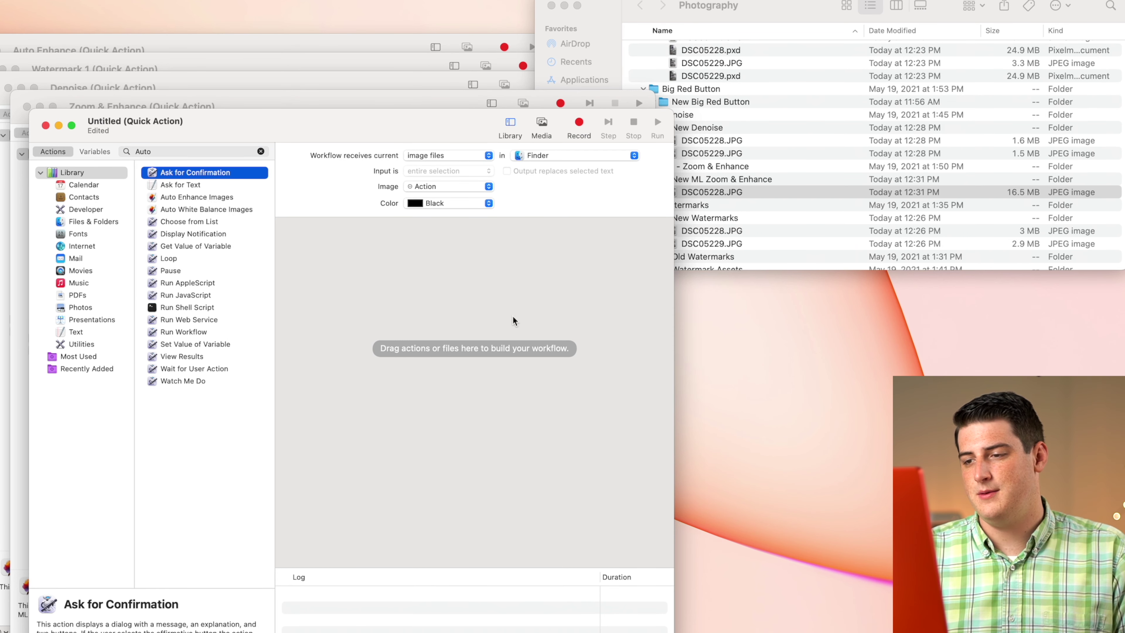
click(443, 195)
click(337, 254)
click(413, 194)
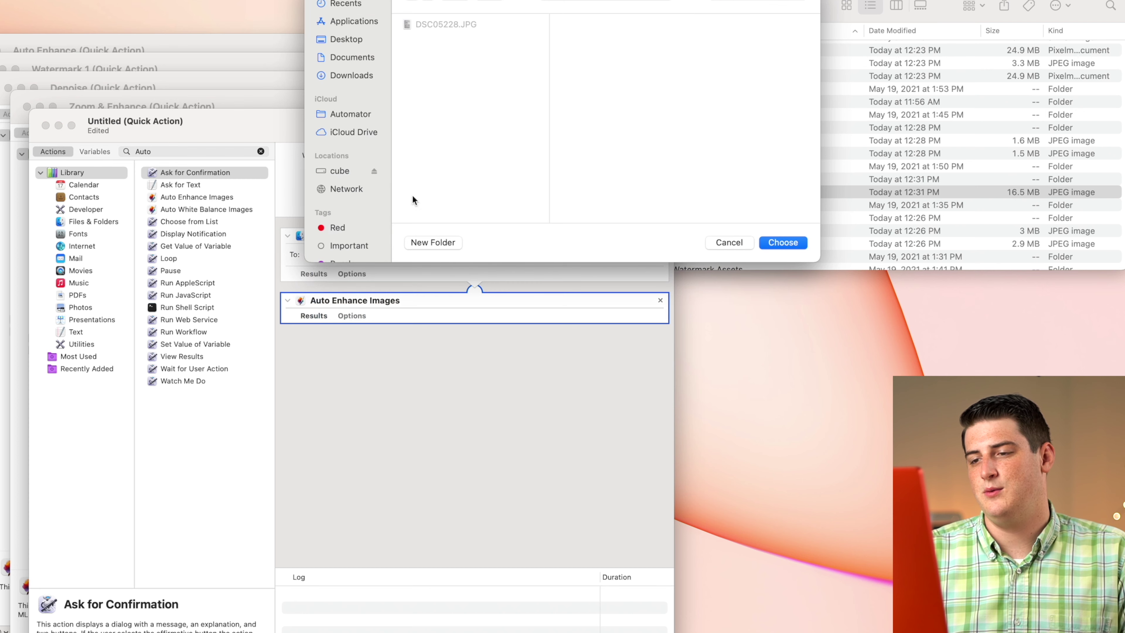
click(346, 39)
click(476, 25)
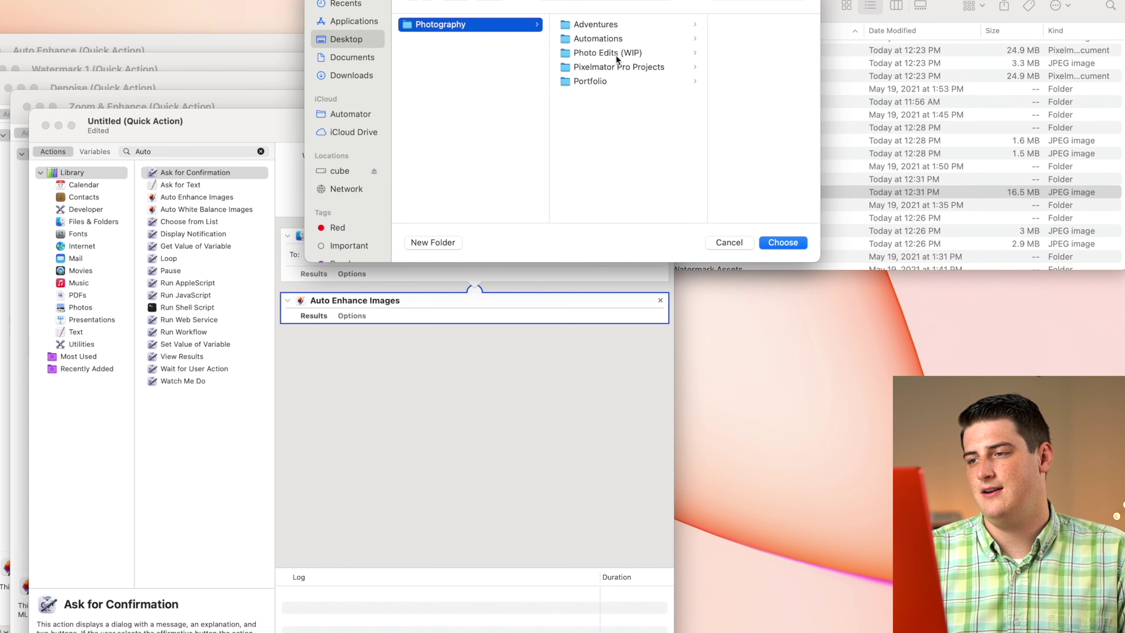
click(618, 39)
click(706, 70)
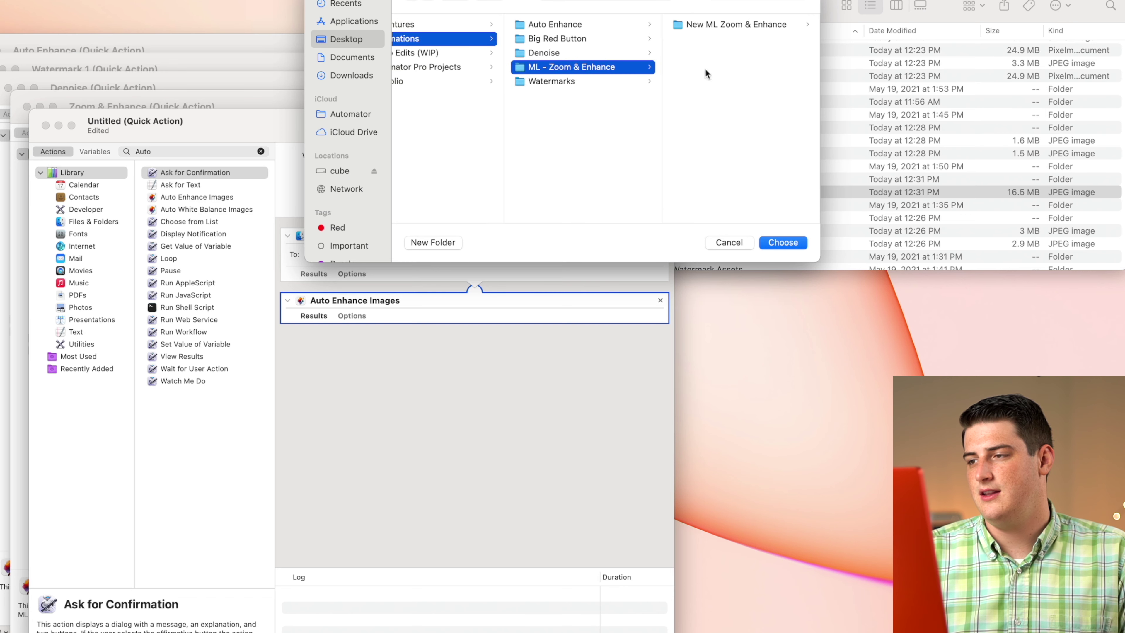
click(545, 39)
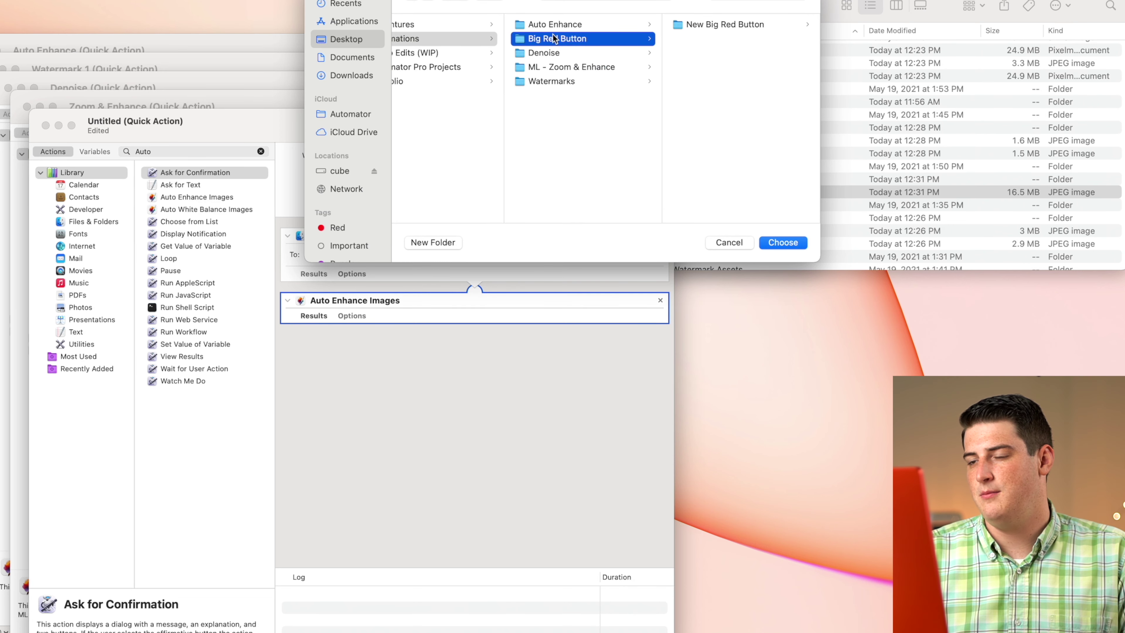
click(736, 34)
click(782, 242)
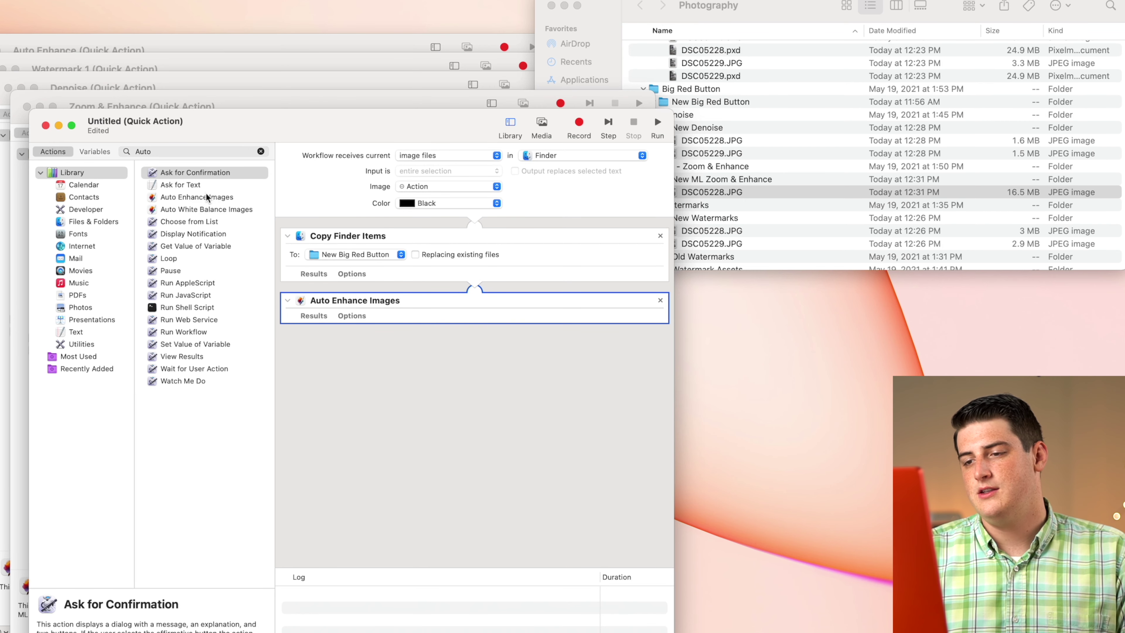
- Append Increase Resolution of Images without adding a second copy step
click(264, 151)
text(Inc)
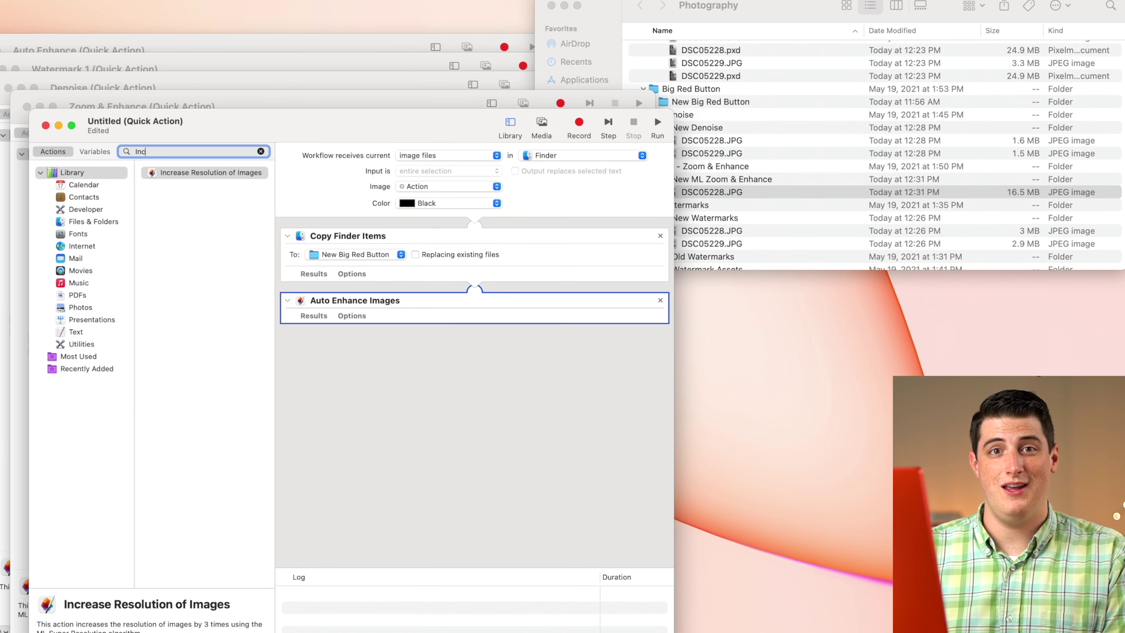
drag(209, 177, 408, 354)
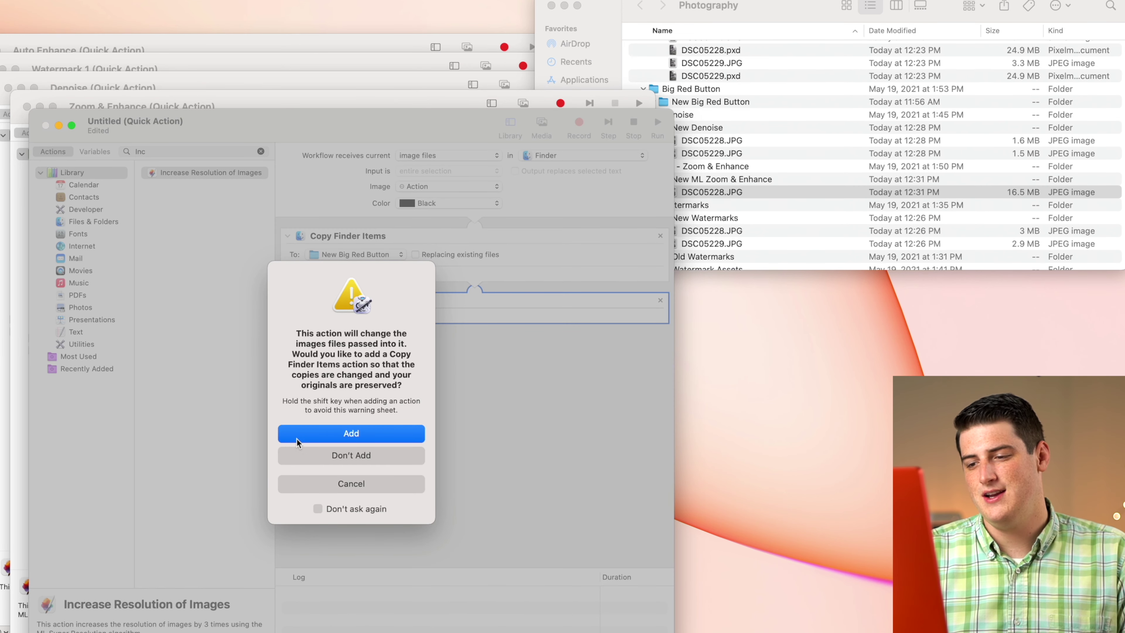
click(294, 456)
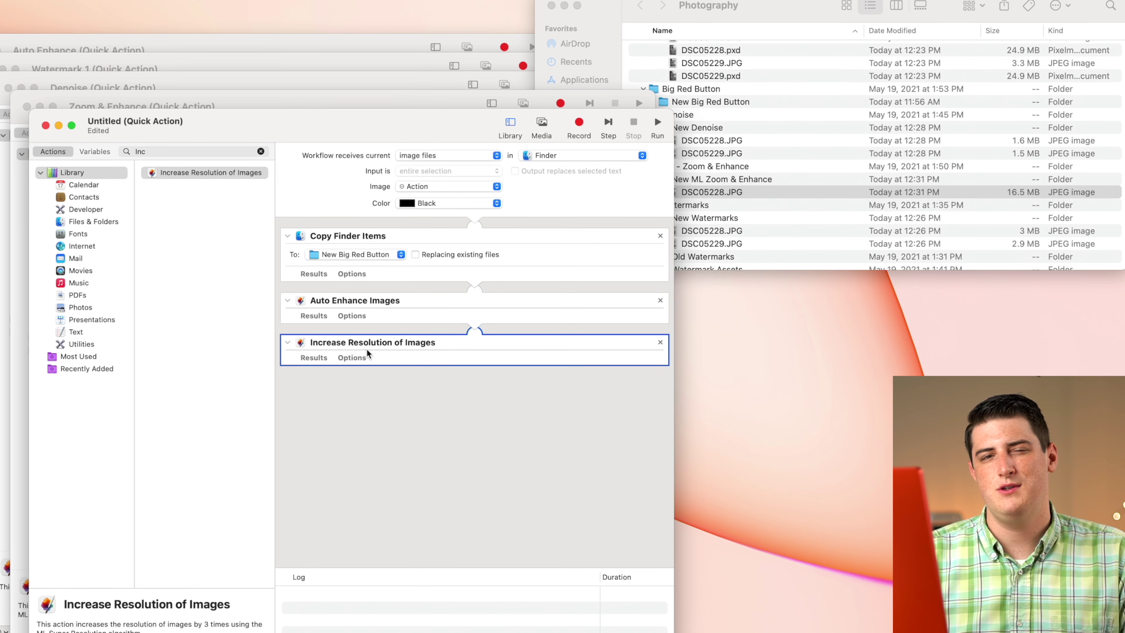
click(260, 153)
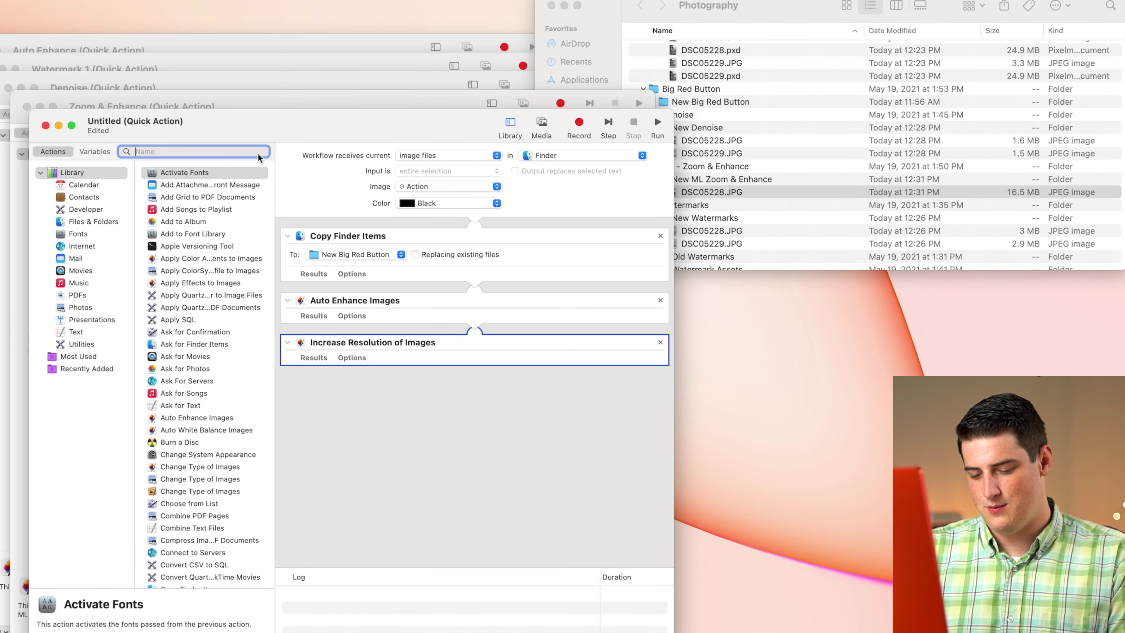
- Append Watermark Images to the workflow, declining another copy step
text(Wa)
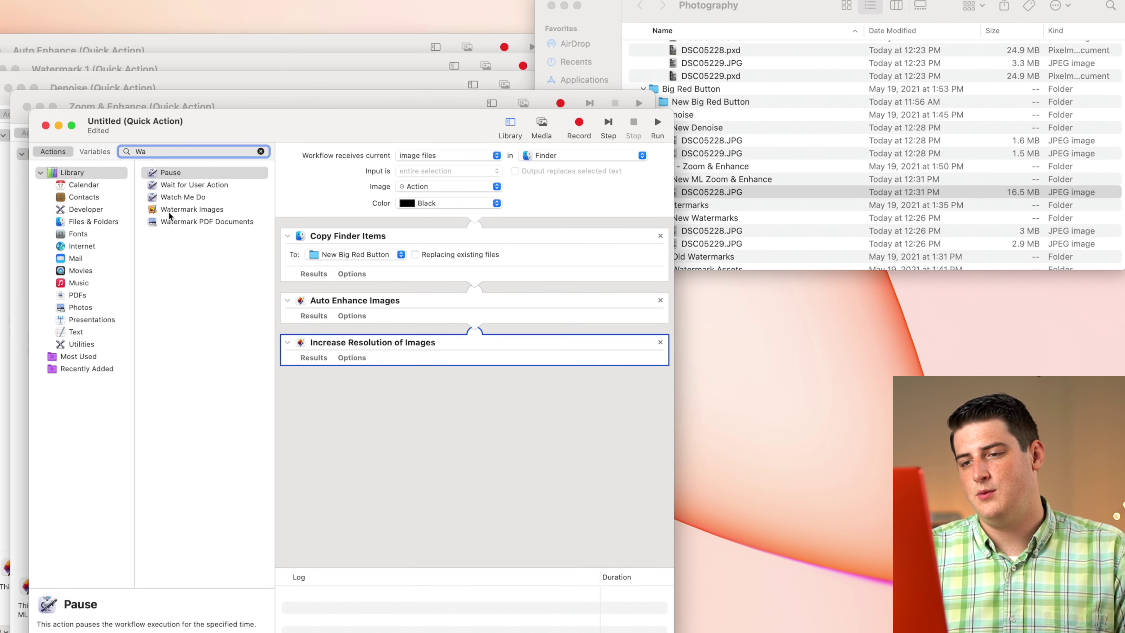
drag(170, 215, 425, 423)
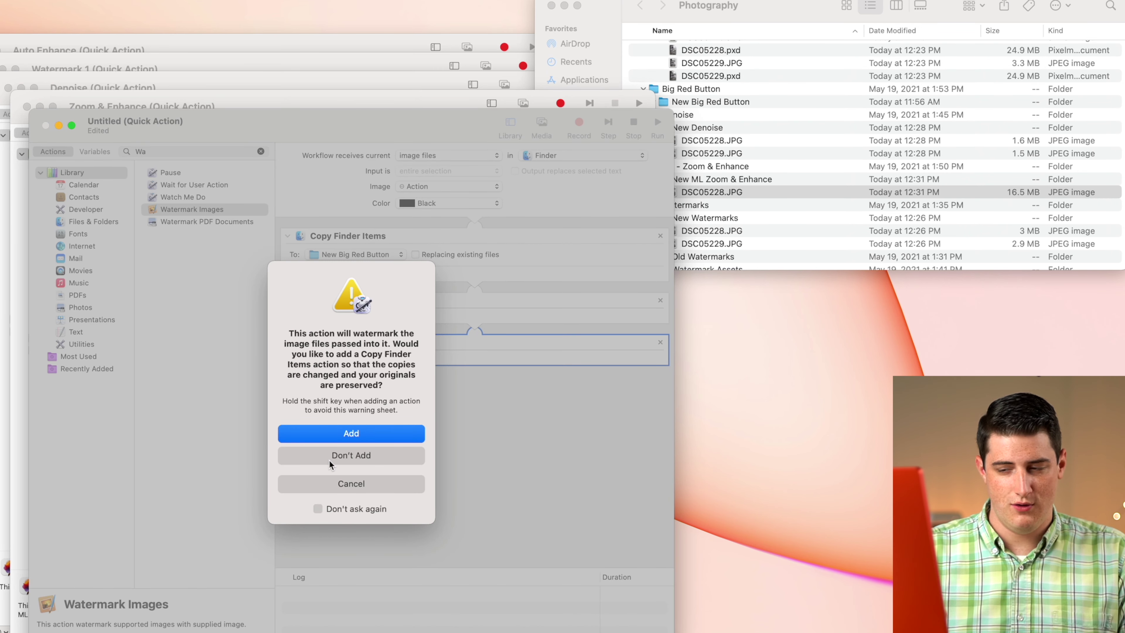
click(330, 462)
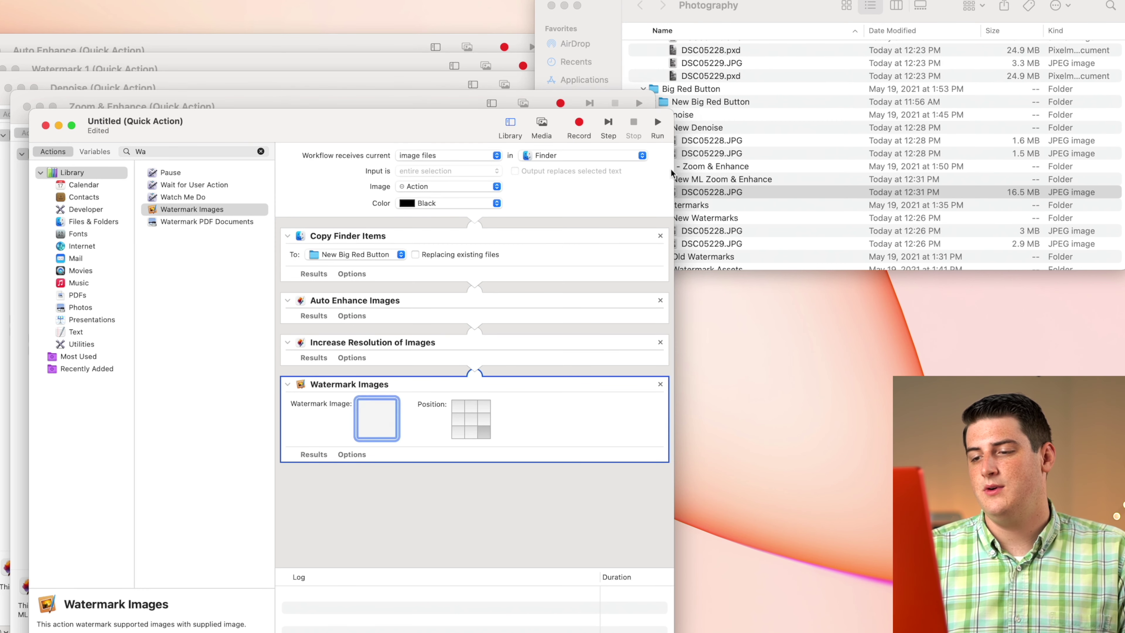
- Use Watermark 1.png from Finder as the watermark image, then clear the action search
click(687, 192)
scroll(686, 191, down, 5)
scroll(687, 191, up, 2)
drag(716, 220, 385, 413)
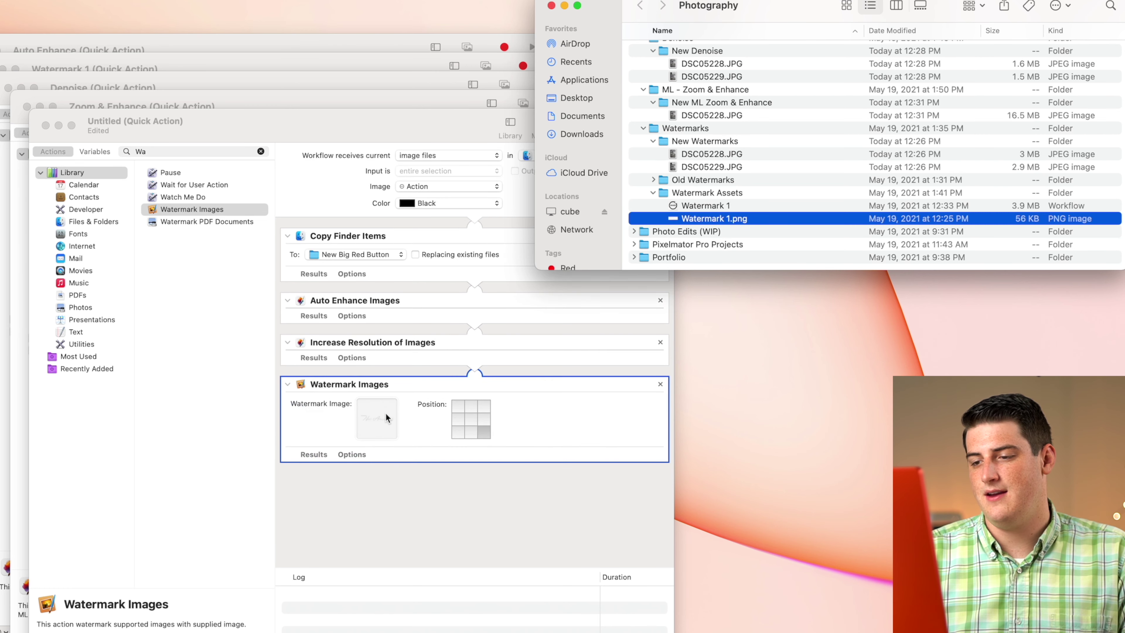
click(343, 442)
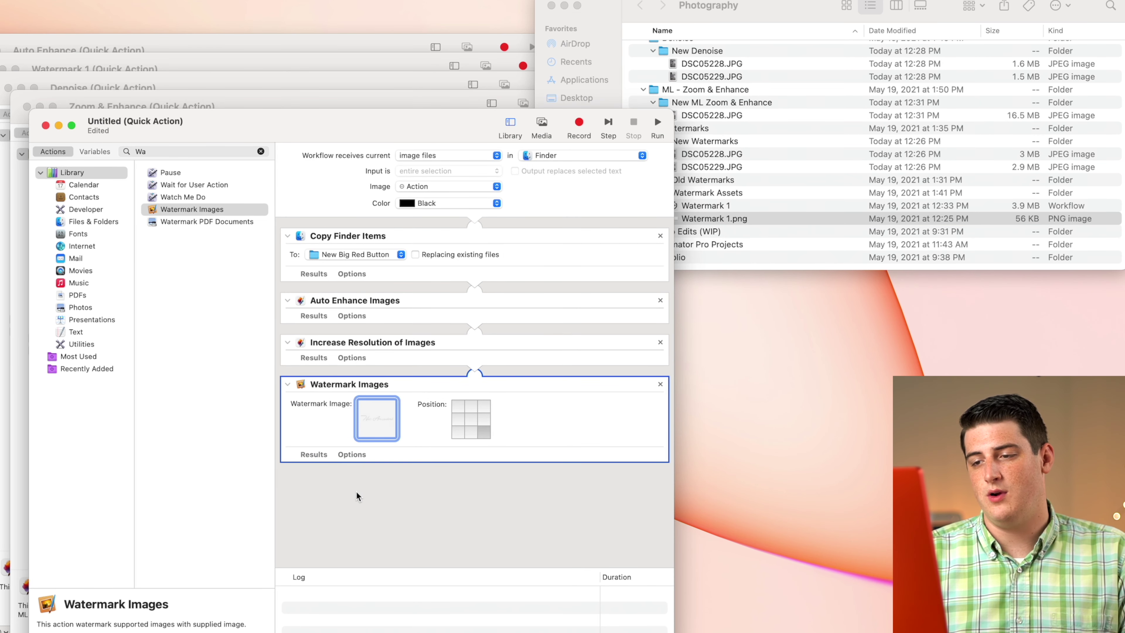
click(261, 151)
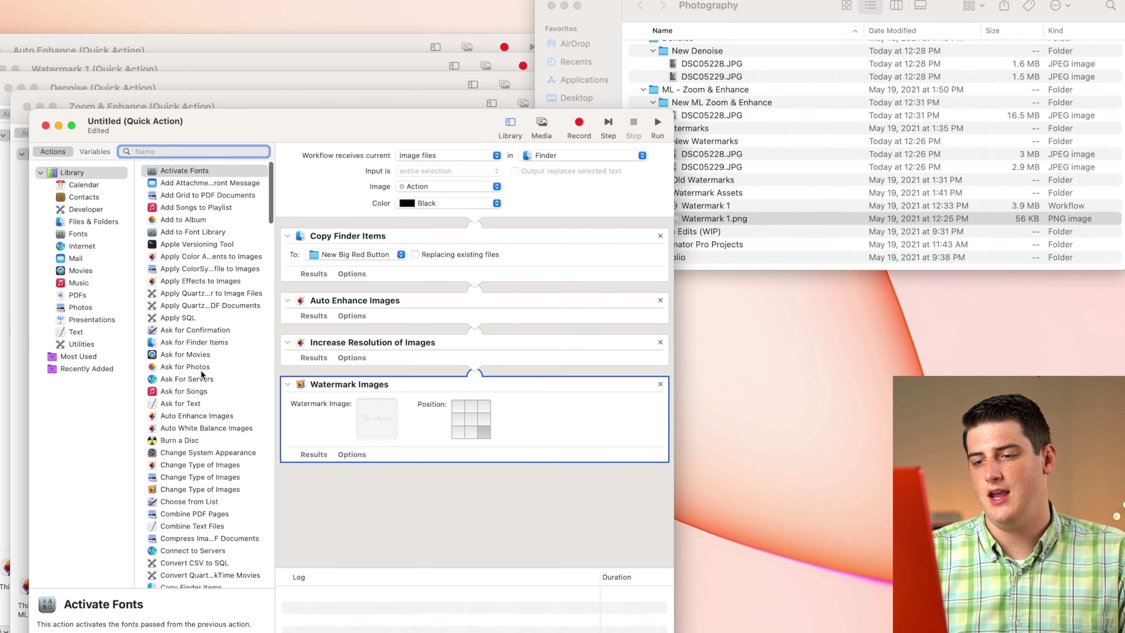
scroll(200, 369, down, 5)
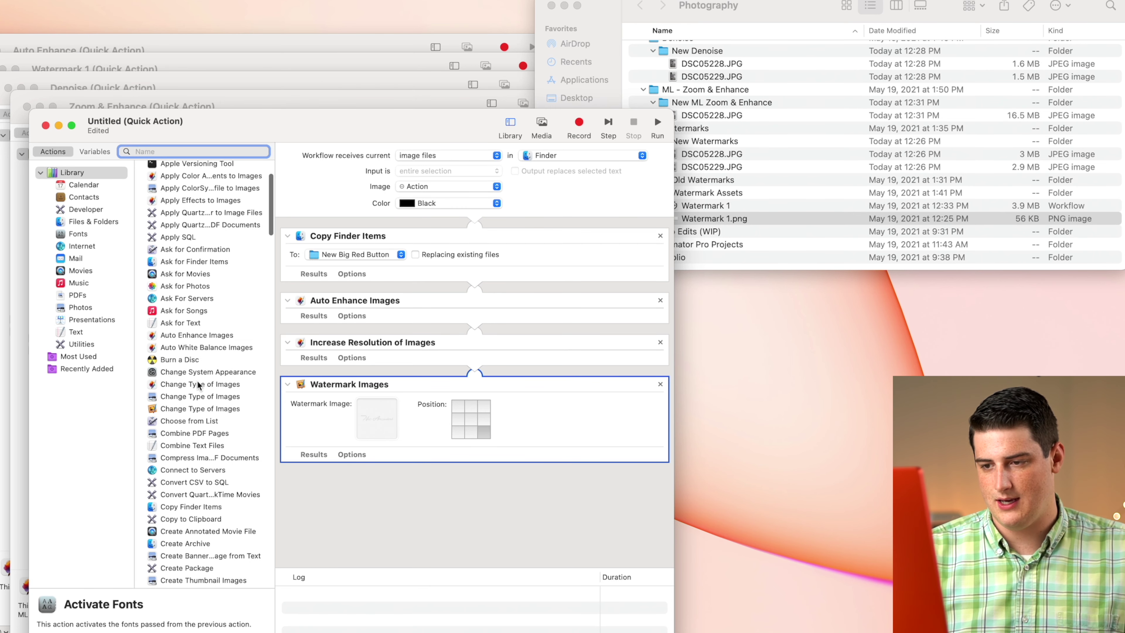
scroll(197, 399, down, 5)
click(196, 419)
scroll(196, 419, down, 10)
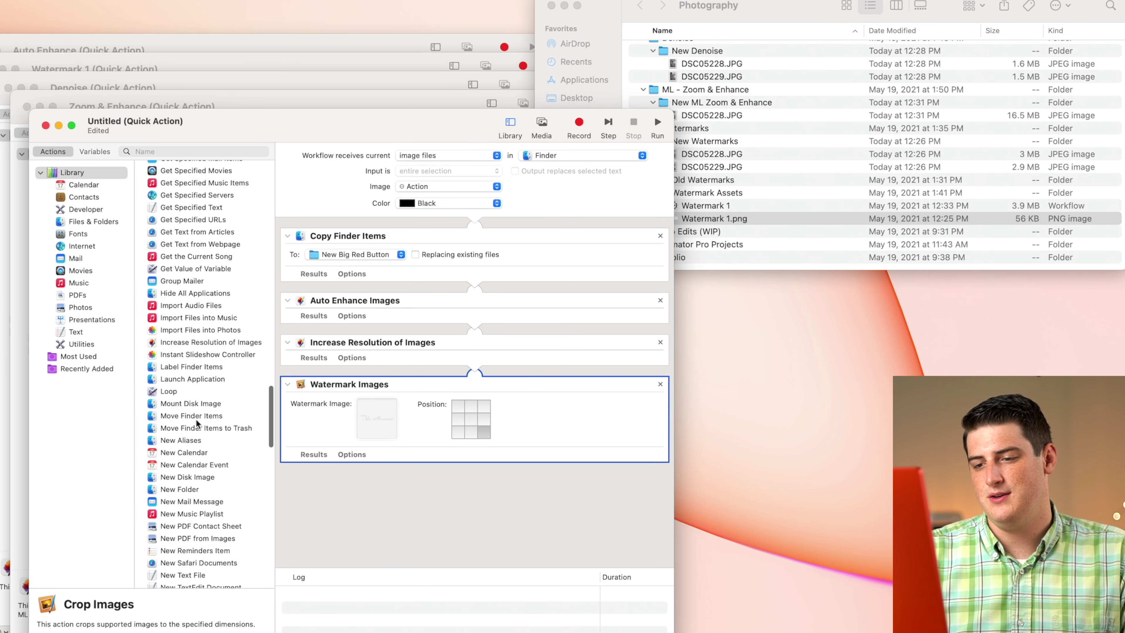
scroll(196, 418, down, 10)
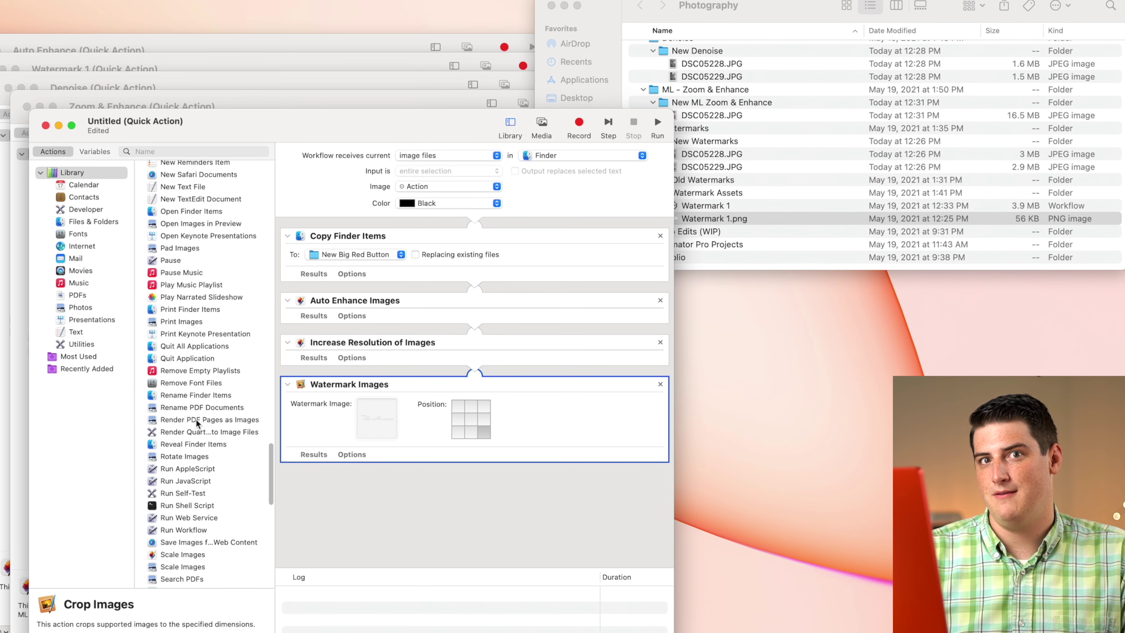
scroll(196, 419, down, 4)
click(190, 466)
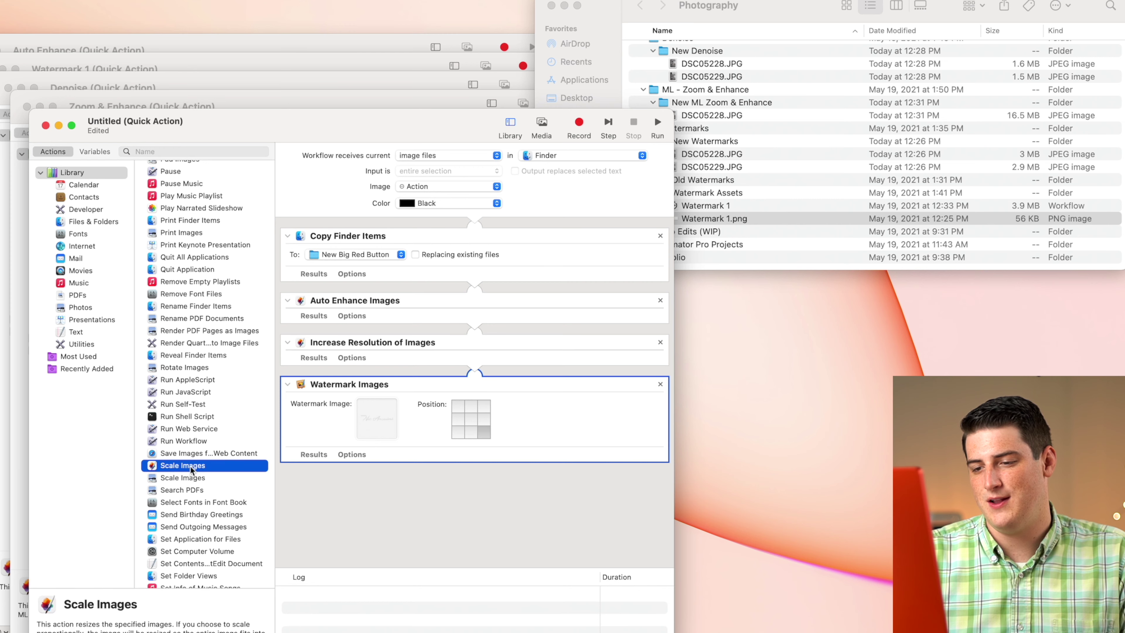
scroll(190, 466, down, 10)
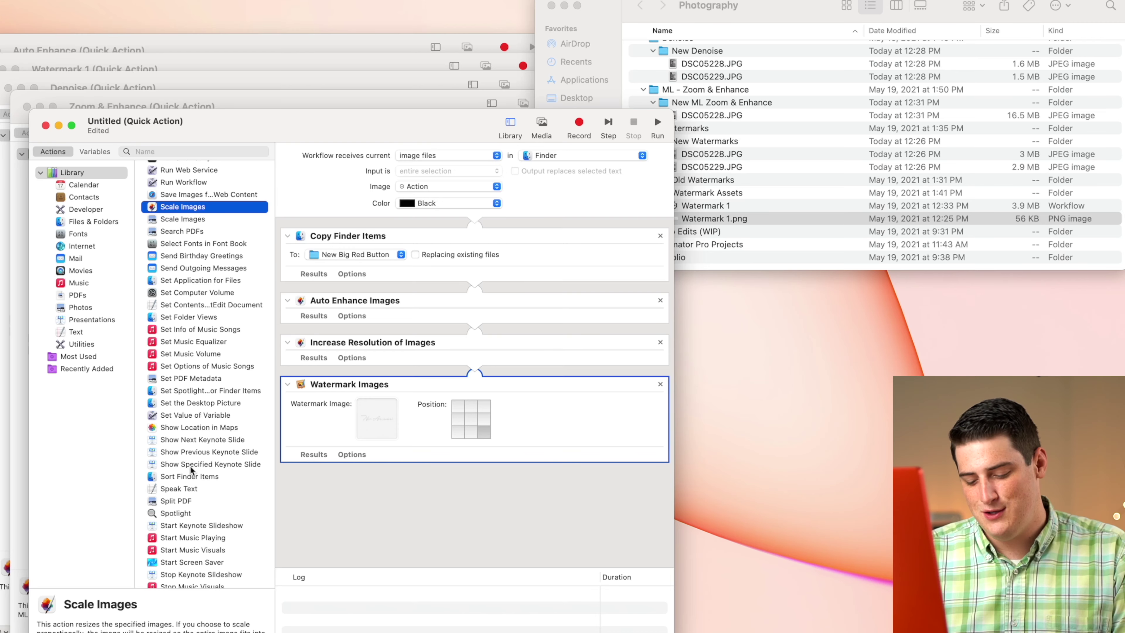
- Save the workflow as the Quick Action 'Big Red Button 2', then return to Finder
key(super+s)
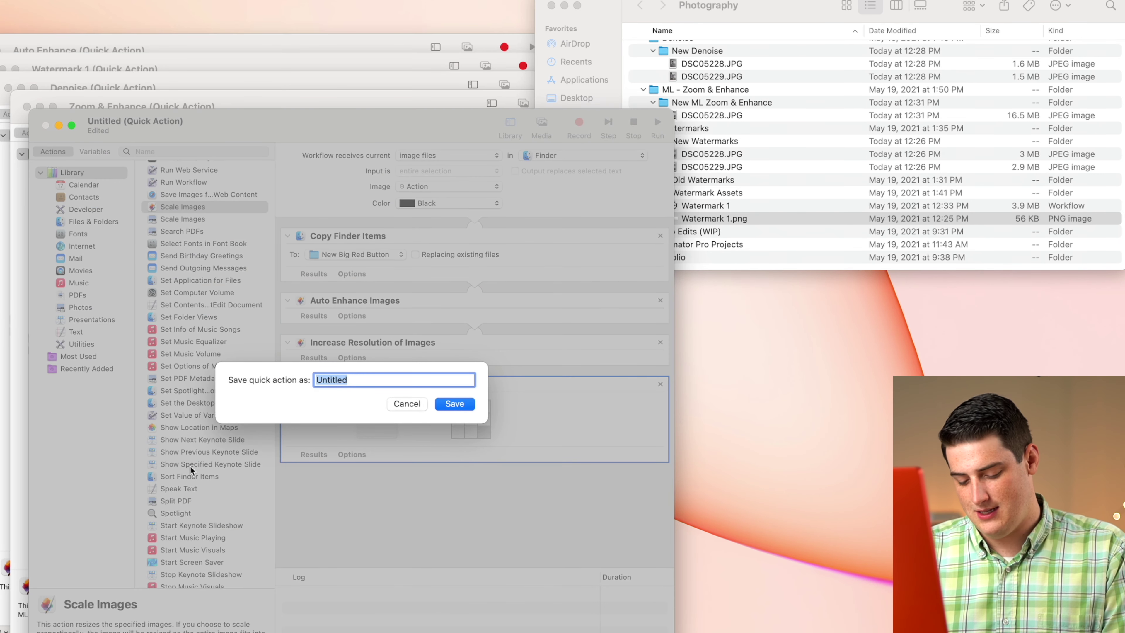
text(Big )
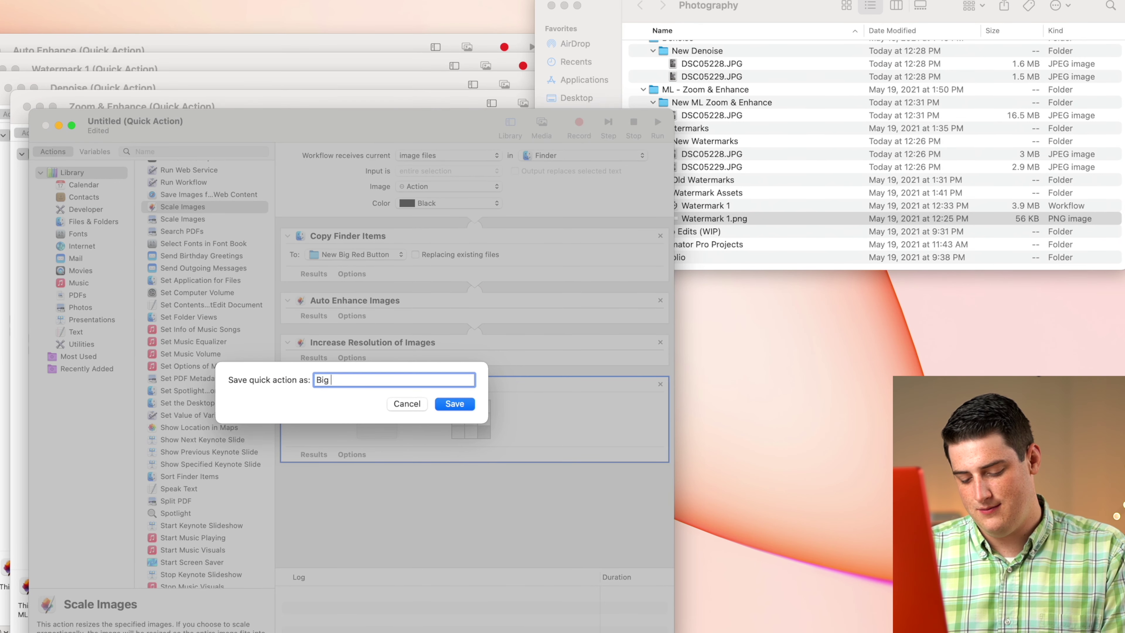
text(Red Button)
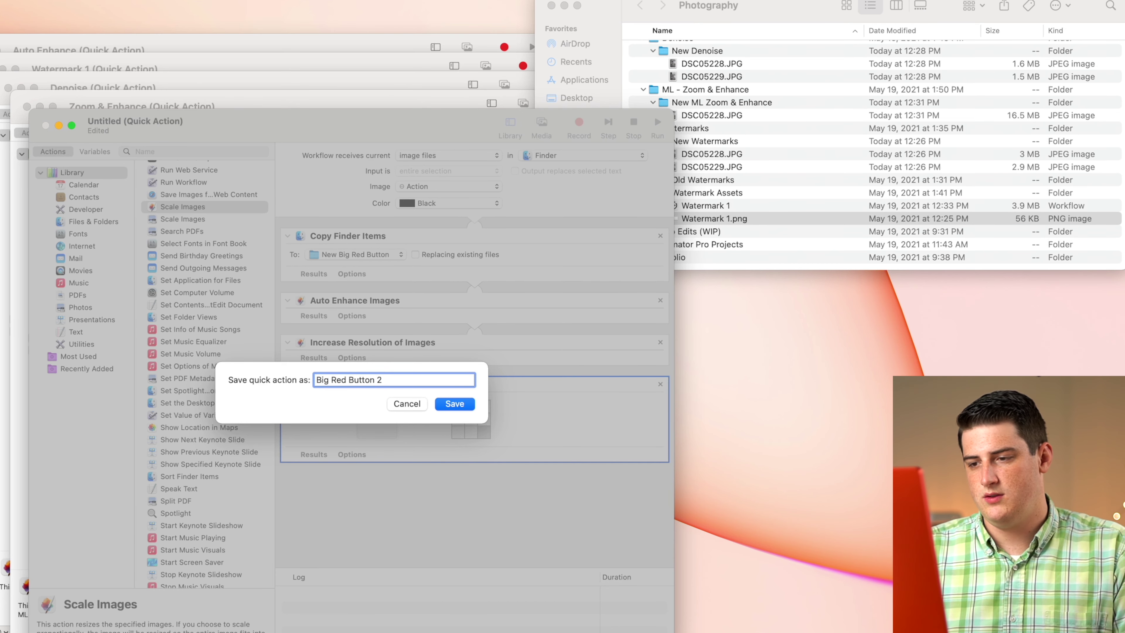
text( 2)
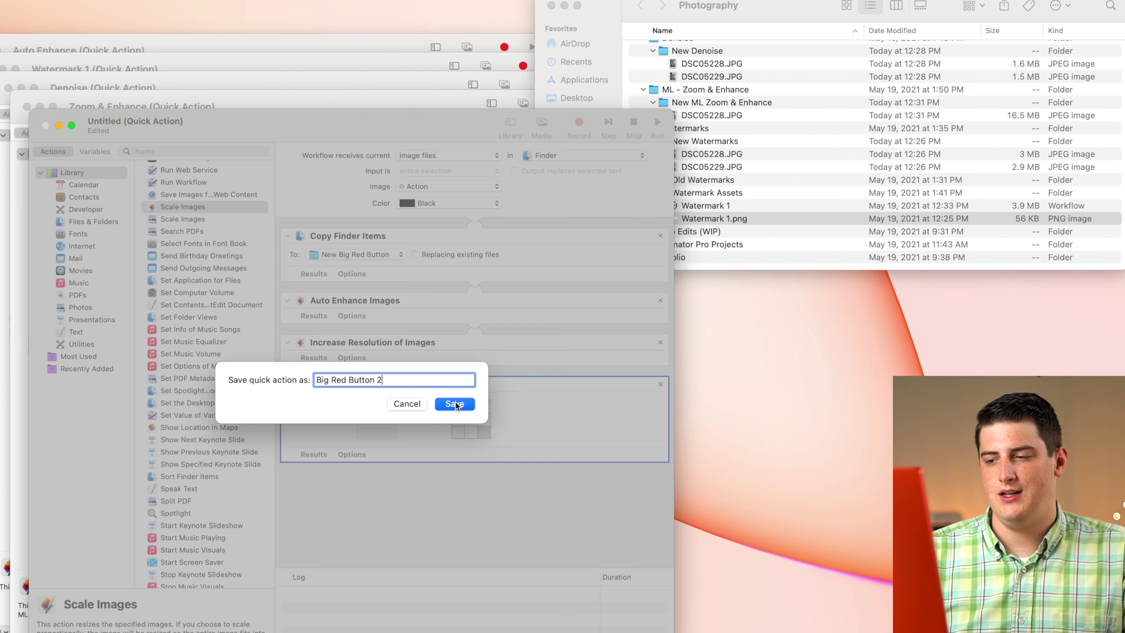
click(455, 403)
click(727, 205)
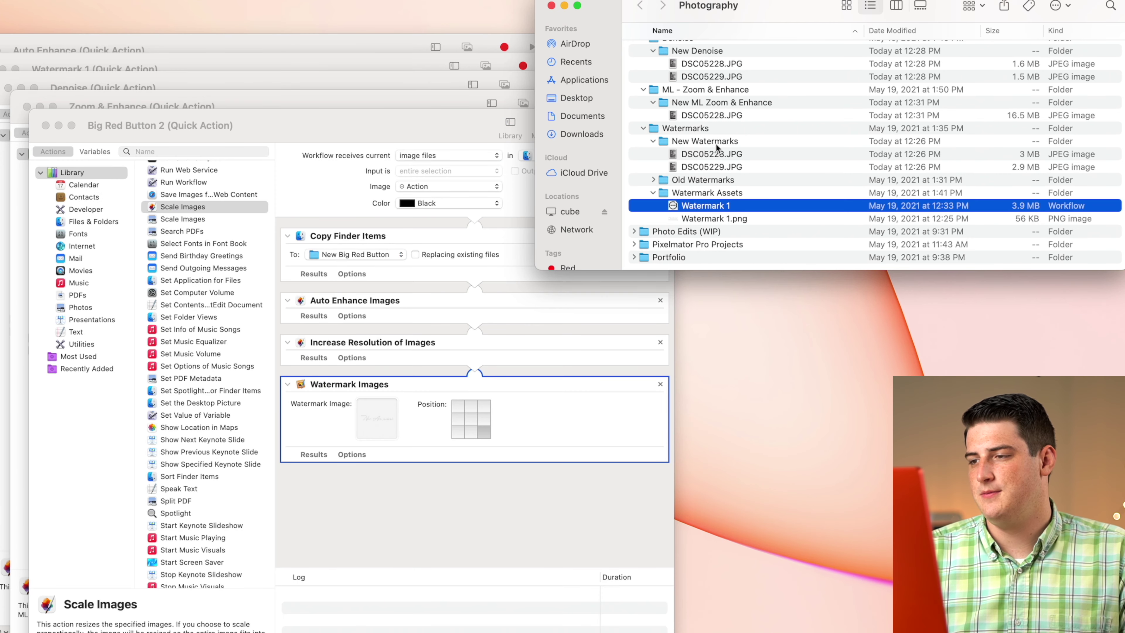
scroll(707, 194, up, 15)
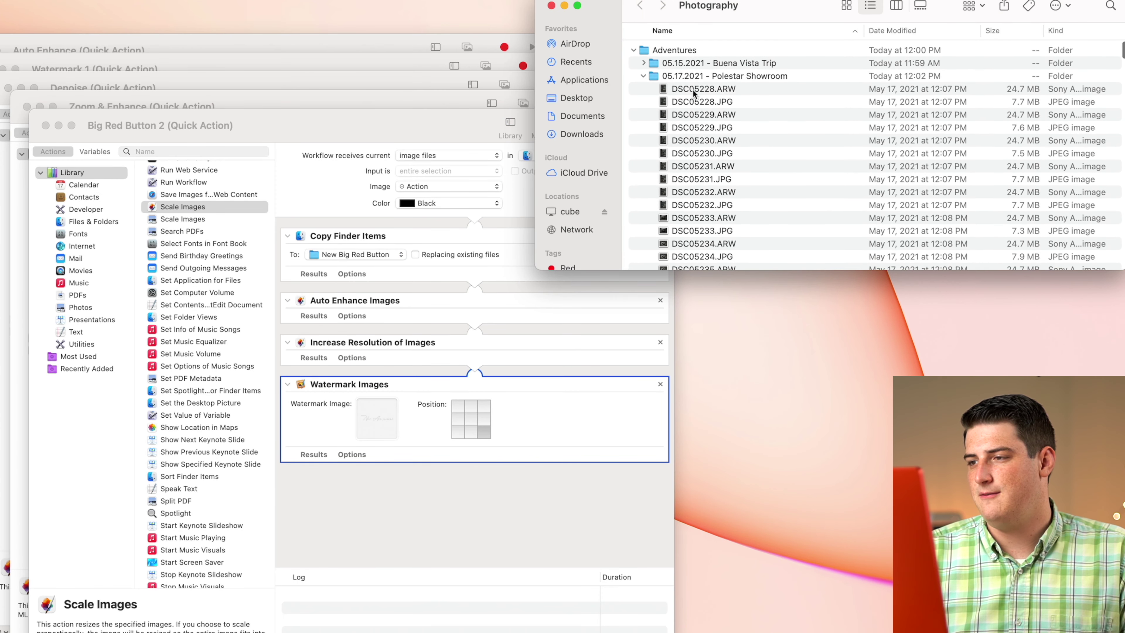
click(702, 101)
super+click(722, 128)
- Run Big Red Button 2 on DSC05228.JPG and DSC05229.JPG, then check the New Big Red Button folder
right_click(723, 132)
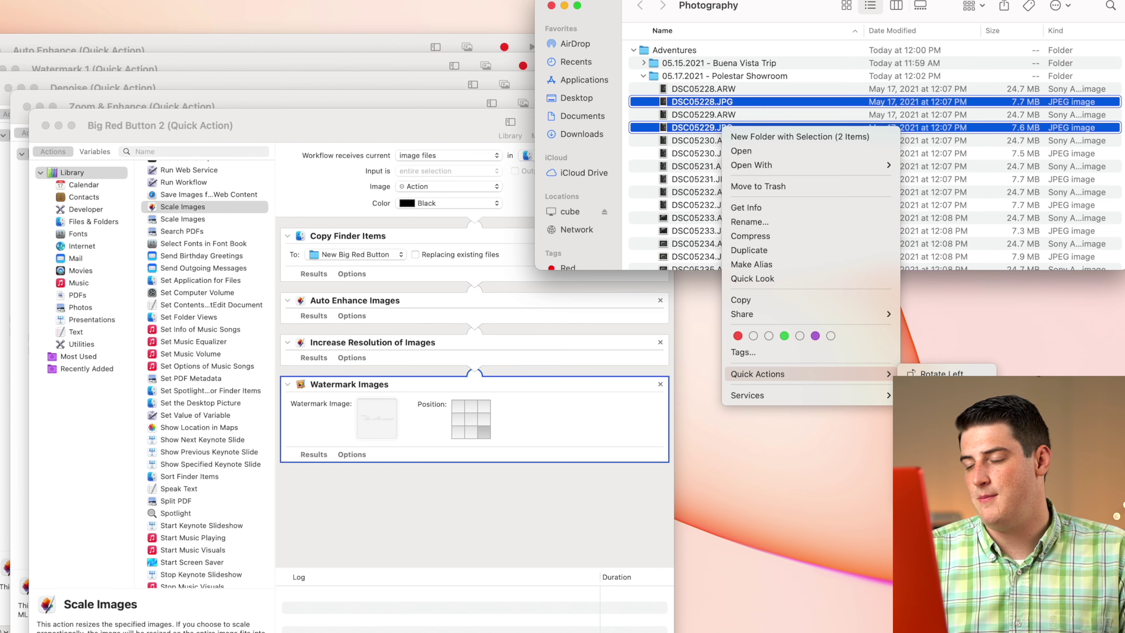
key(Escape)
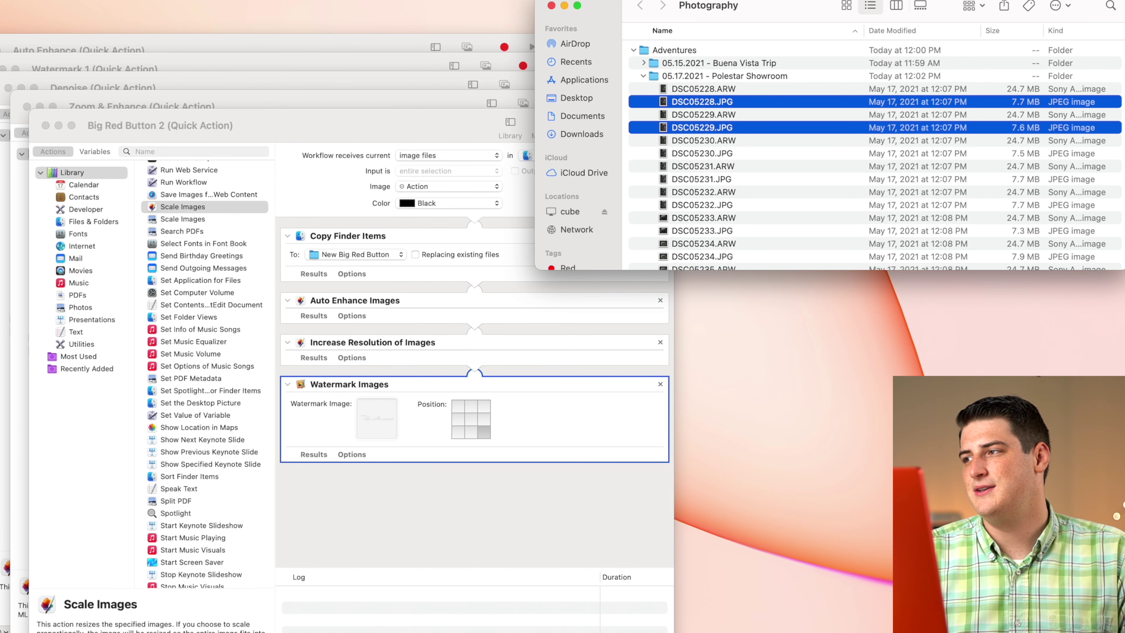
scroll(905, 127, down, 20)
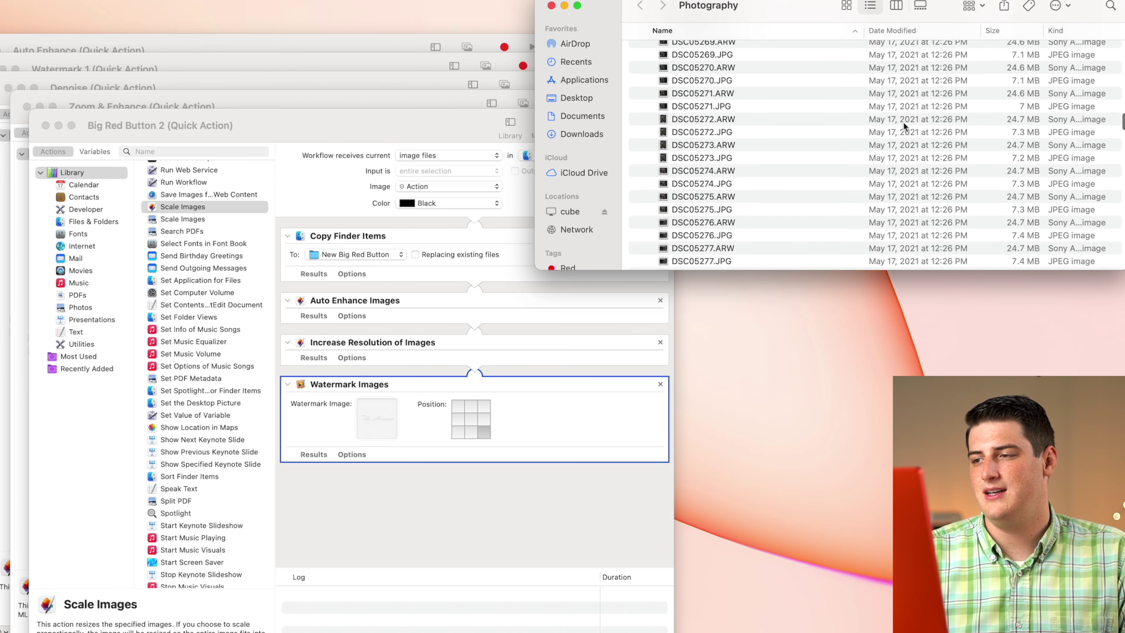
scroll(902, 112, down, 20)
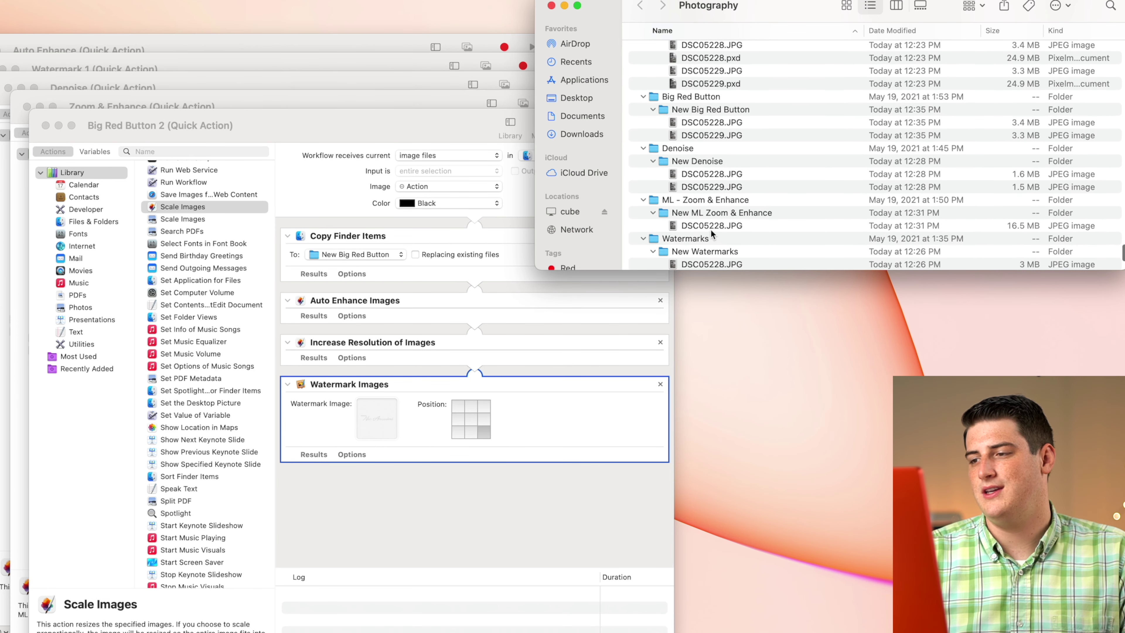
scroll(705, 225, down, 3)
scroll(705, 225, up, 3)
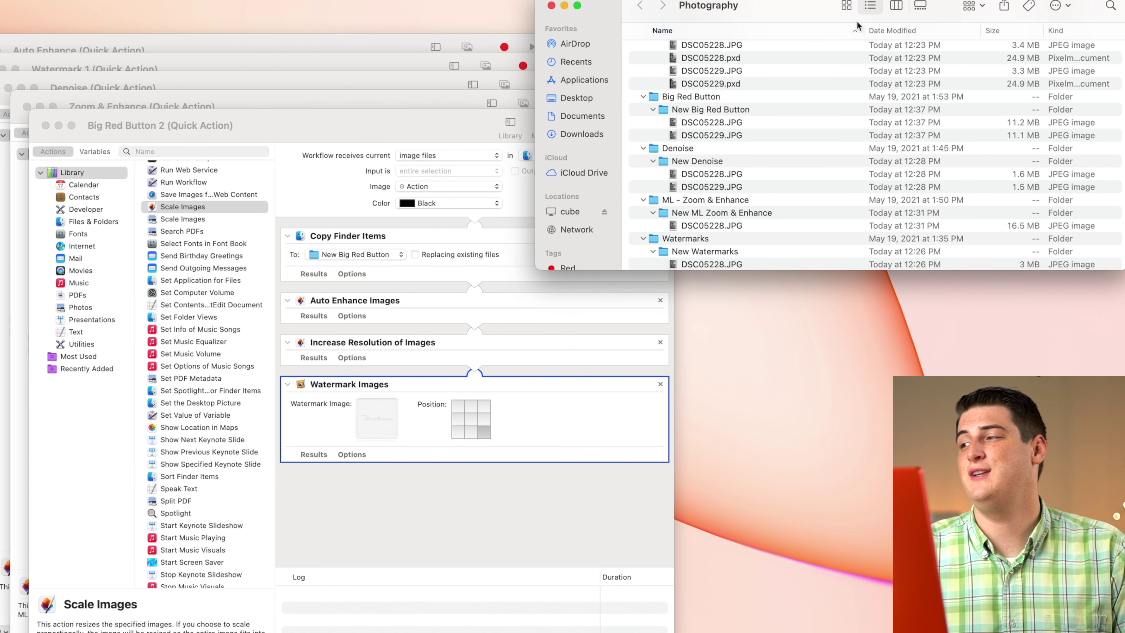
click(711, 122)
key(space)
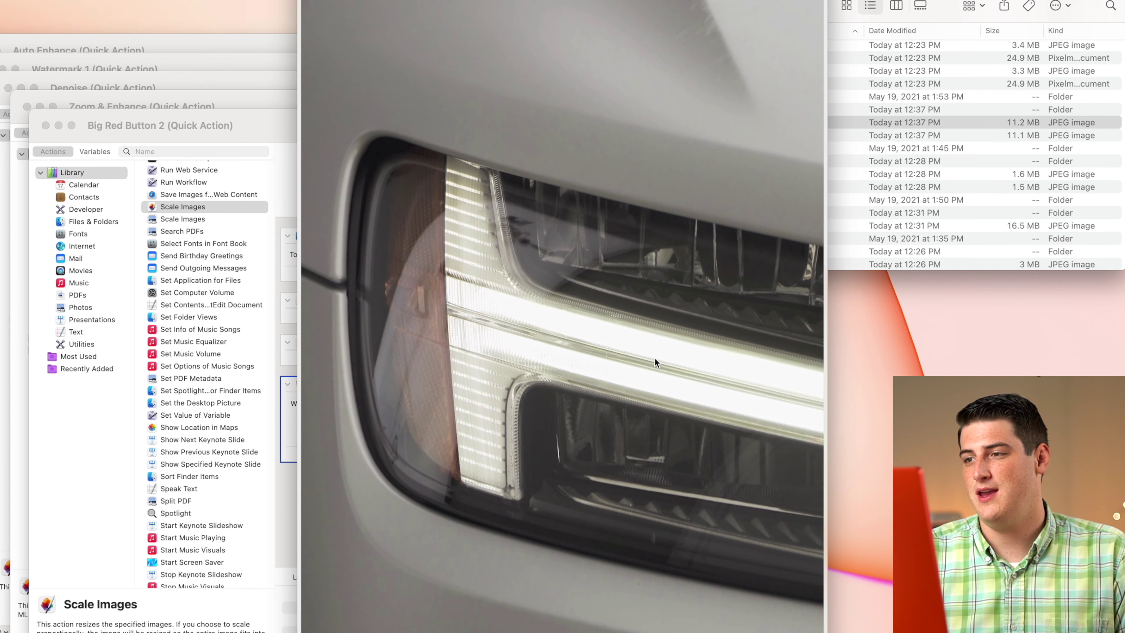